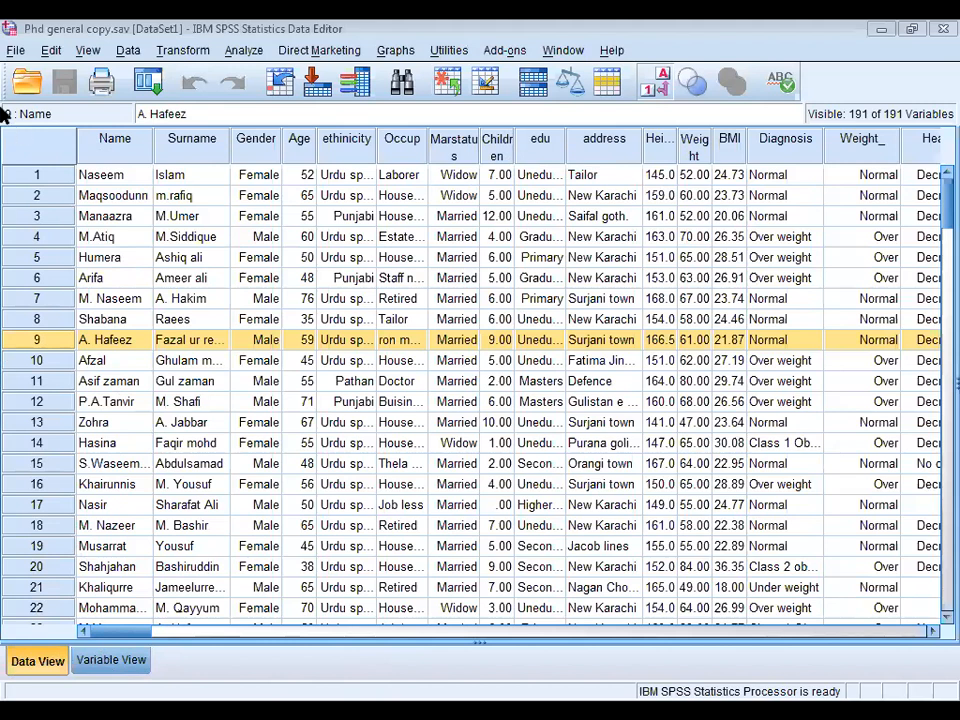
Step: Create a new blank dataset and switch to its variable definitions
{"action": "left_click", "coordinate": [16, 52]}
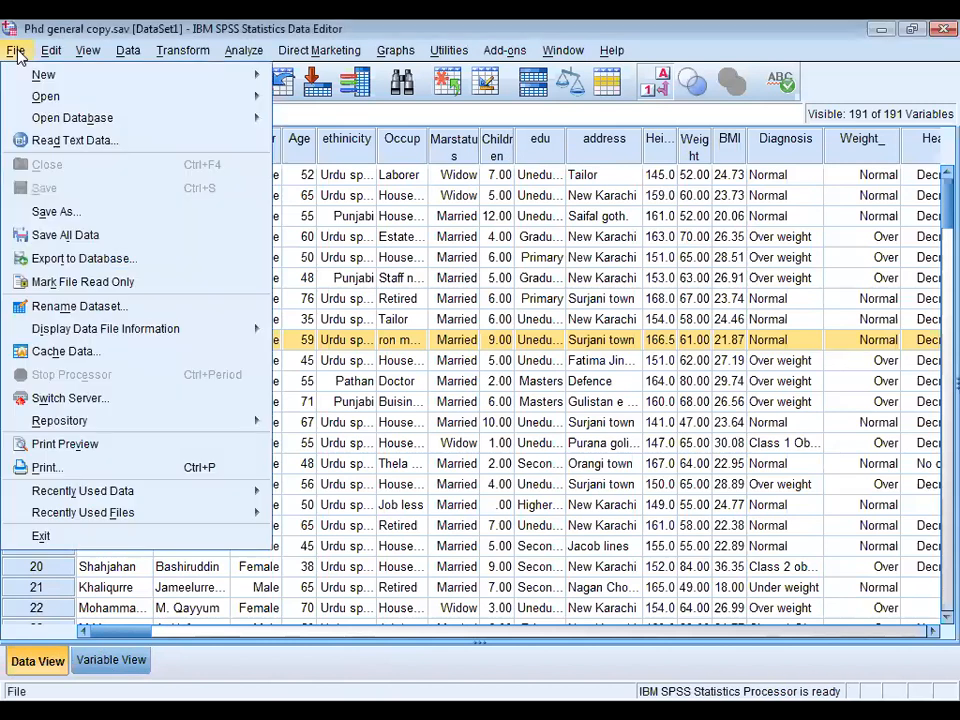
{"action": "mouse_move", "coordinate": [26, 76]}
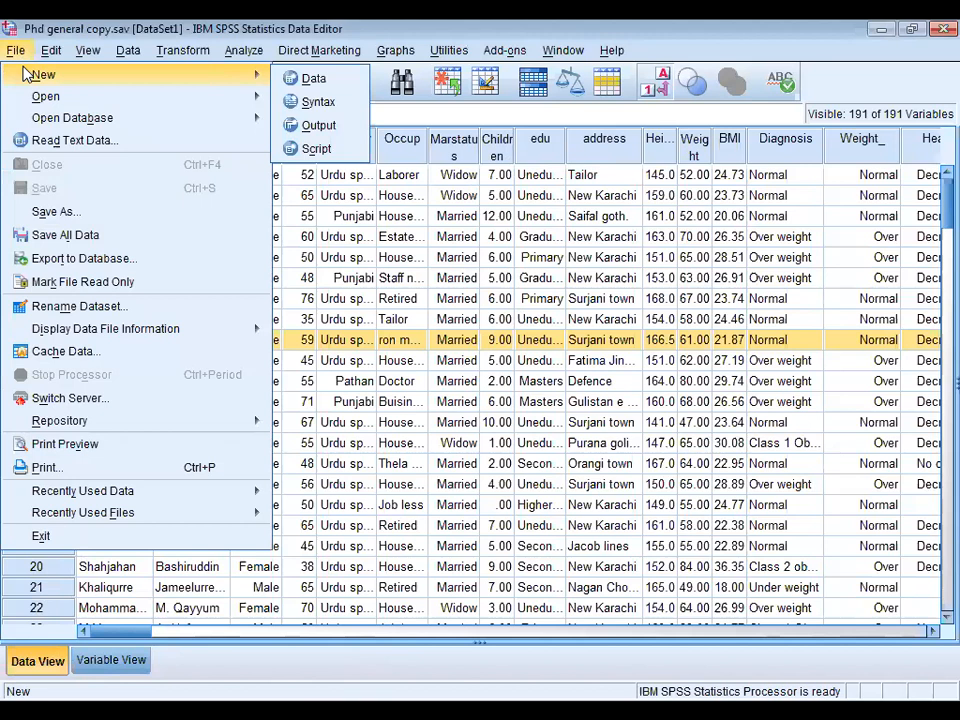
{"action": "left_click", "coordinate": [293, 82]}
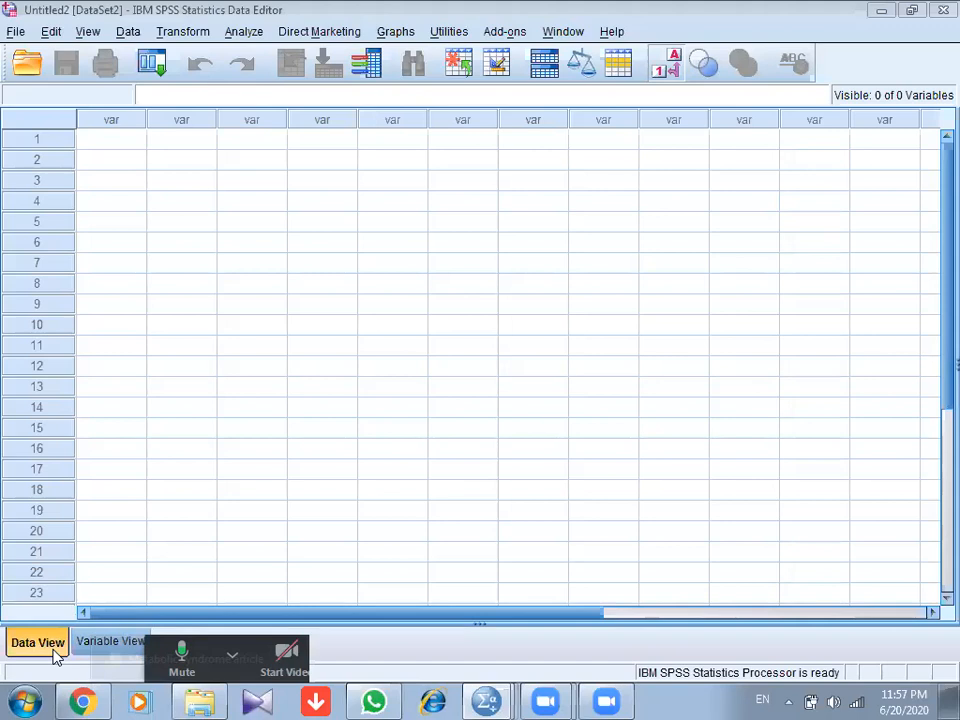
{"action": "left_click", "coordinate": [85, 646]}
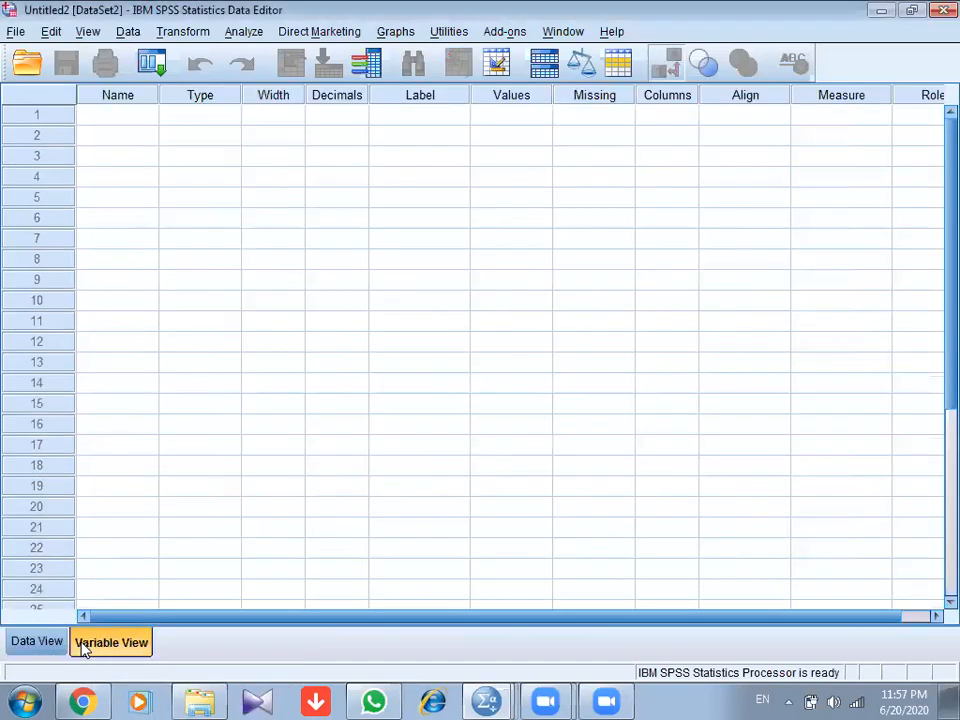
Step: Close the WhatsApp window and define the dataset's first variable with the name Name
{"action": "left_click", "coordinate": [88, 118]}
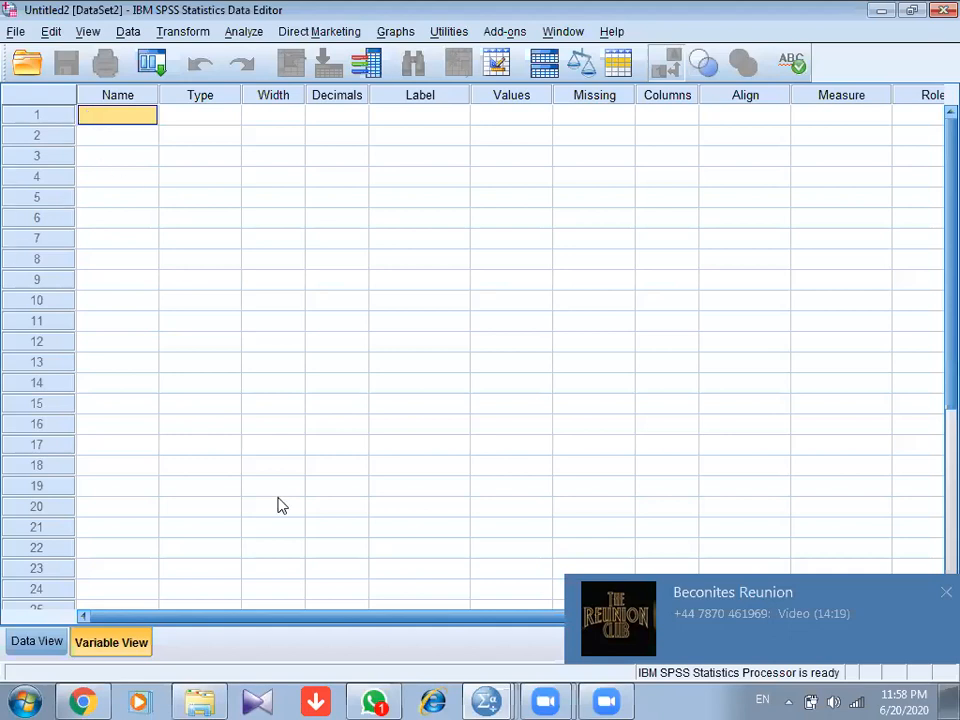
{"action": "right_click", "coordinate": [372, 701]}
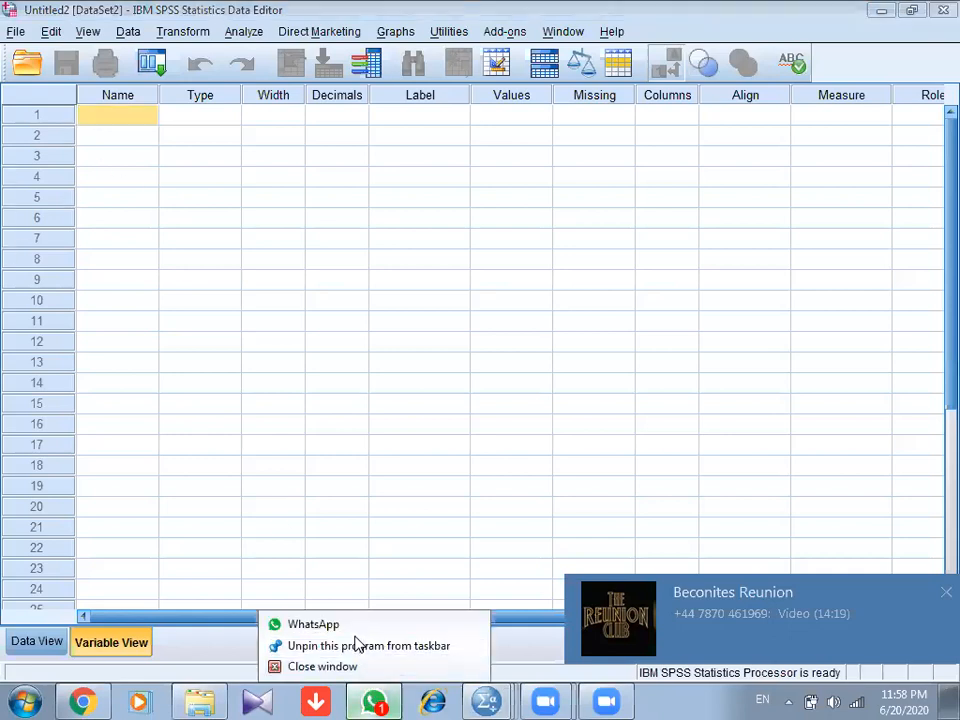
{"action": "left_click", "coordinate": [350, 666]}
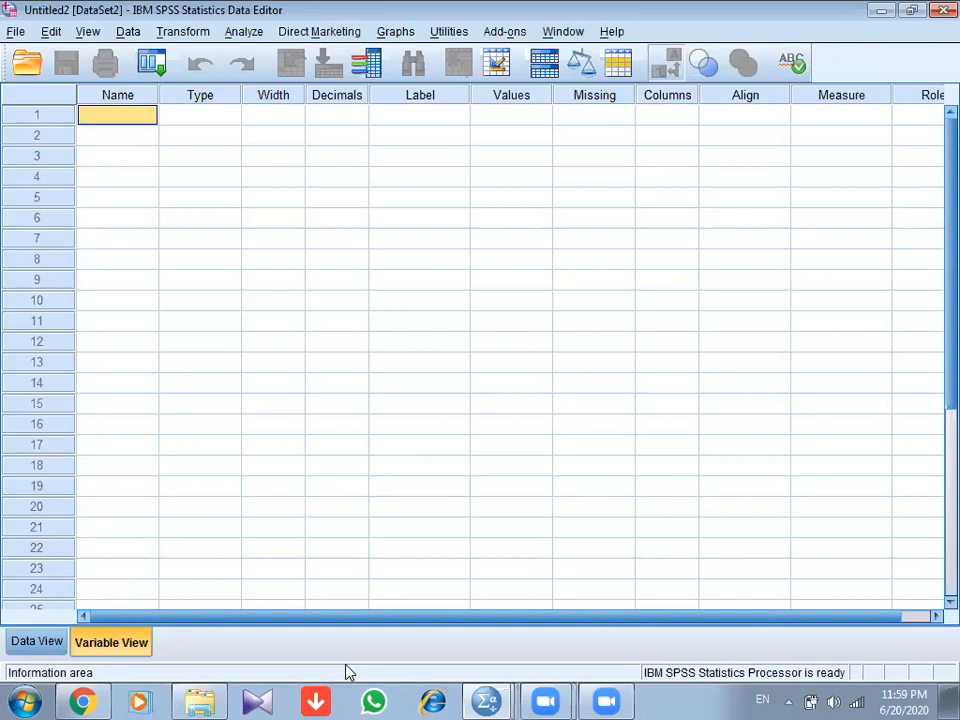
{"action": "type", "text": "Name"}
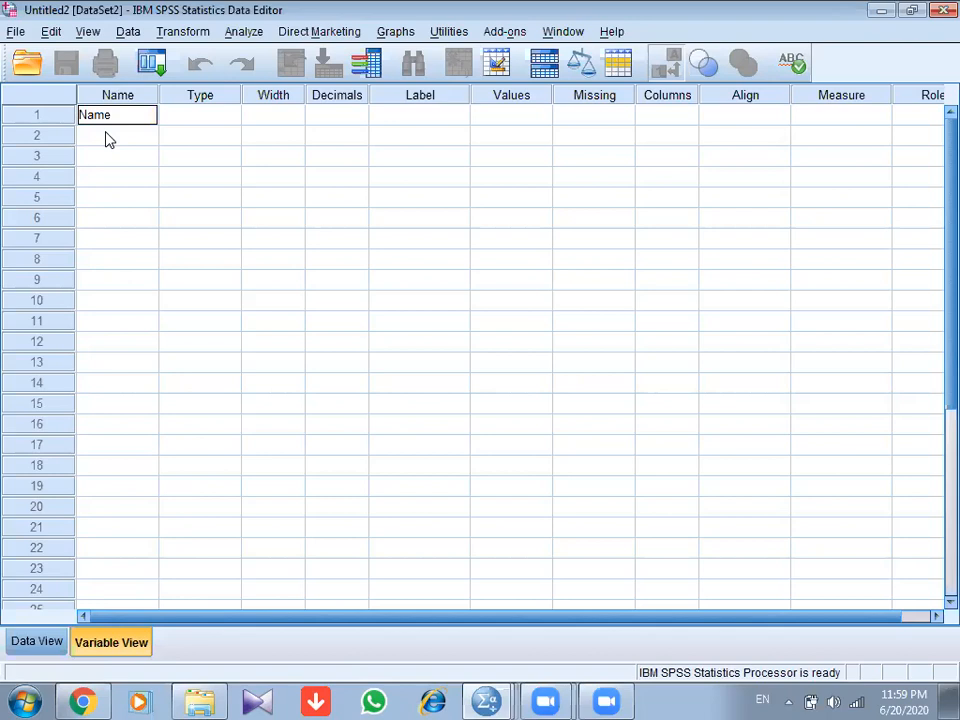
{"action": "key", "text": "Return"}
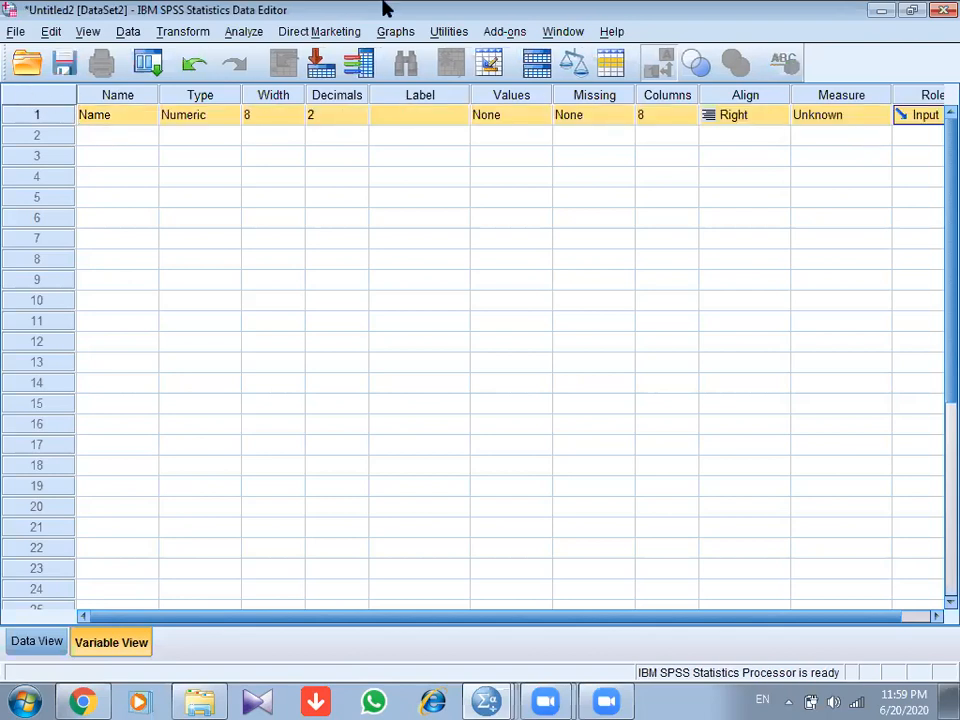
{"action": "left_click", "coordinate": [235, 124]}
{"action": "left_click", "coordinate": [233, 122]}
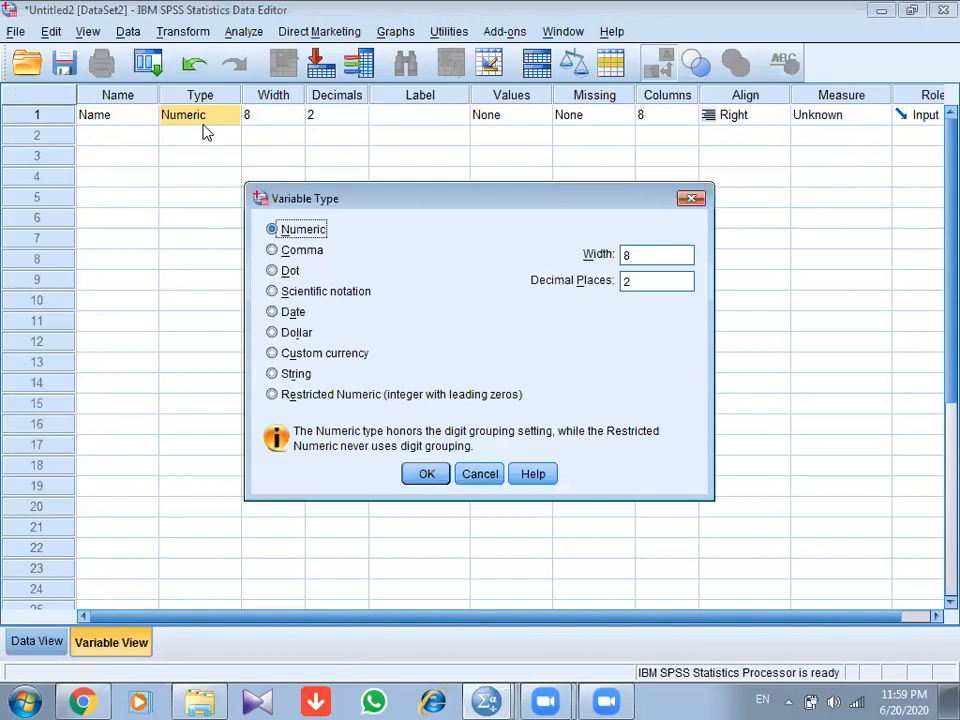
{"action": "left_click", "coordinate": [691, 199]}
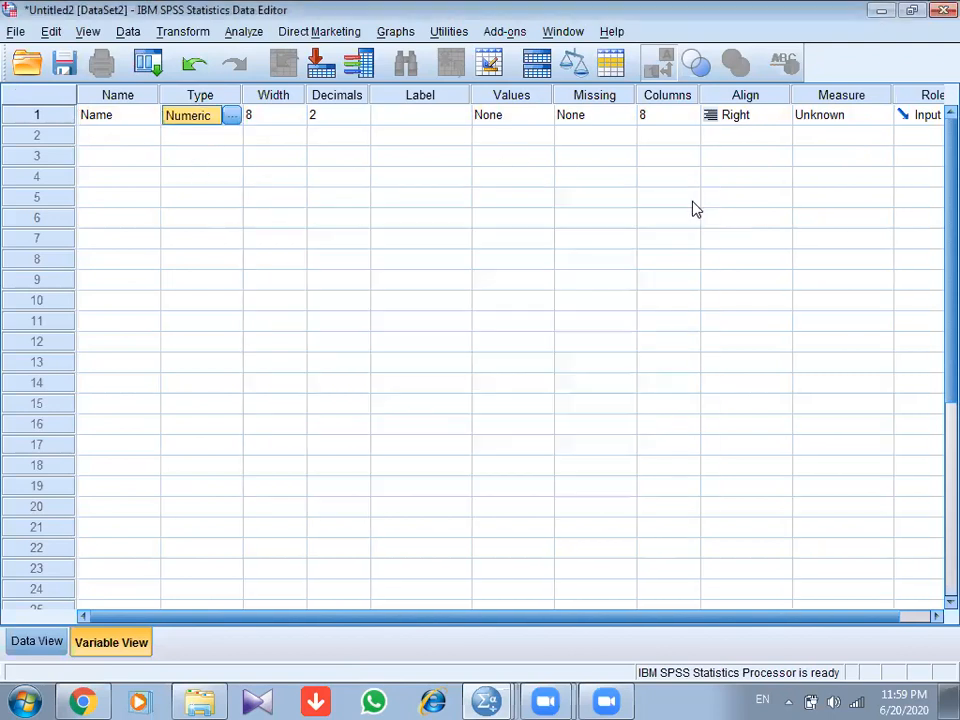
Step: Change the data type of the Name variable to String
{"action": "left_click", "coordinate": [231, 117]}
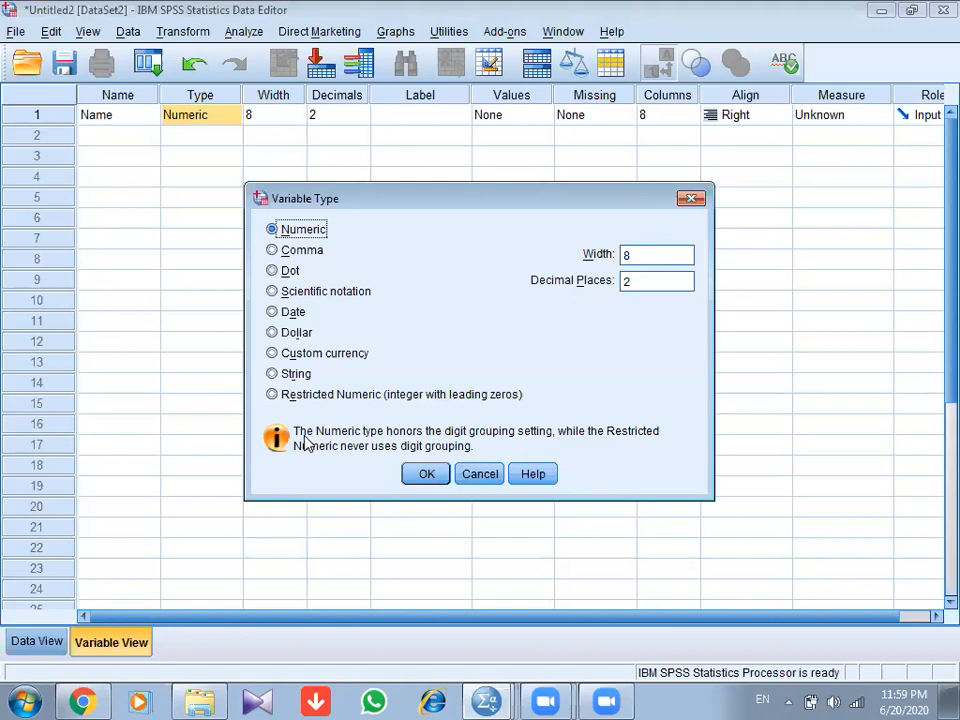
{"action": "left_click", "coordinate": [276, 381]}
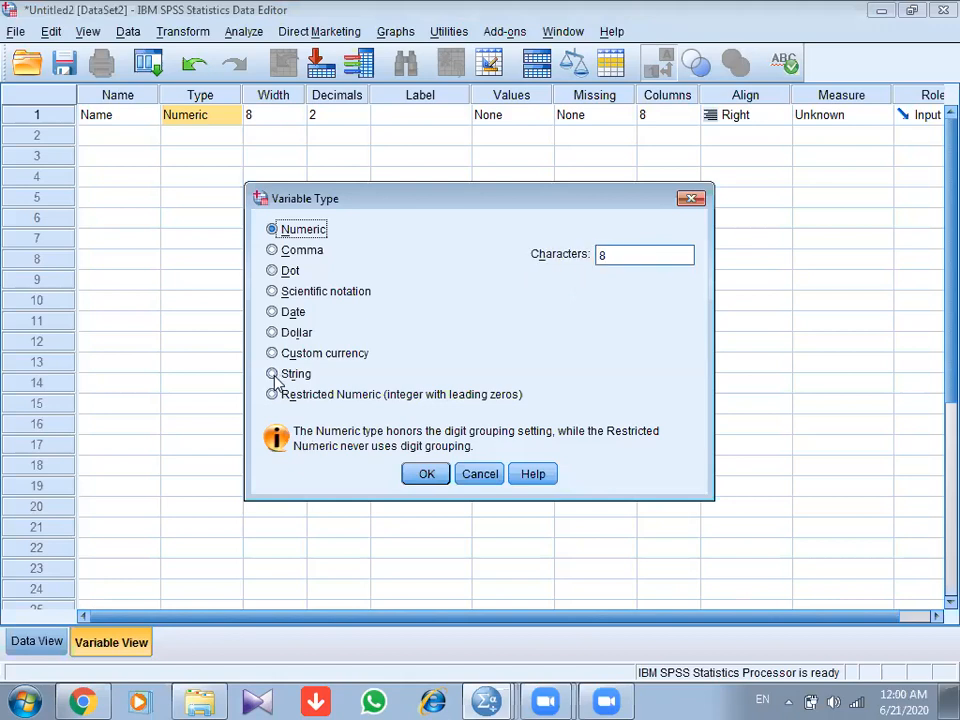
{"action": "left_click", "coordinate": [428, 474]}
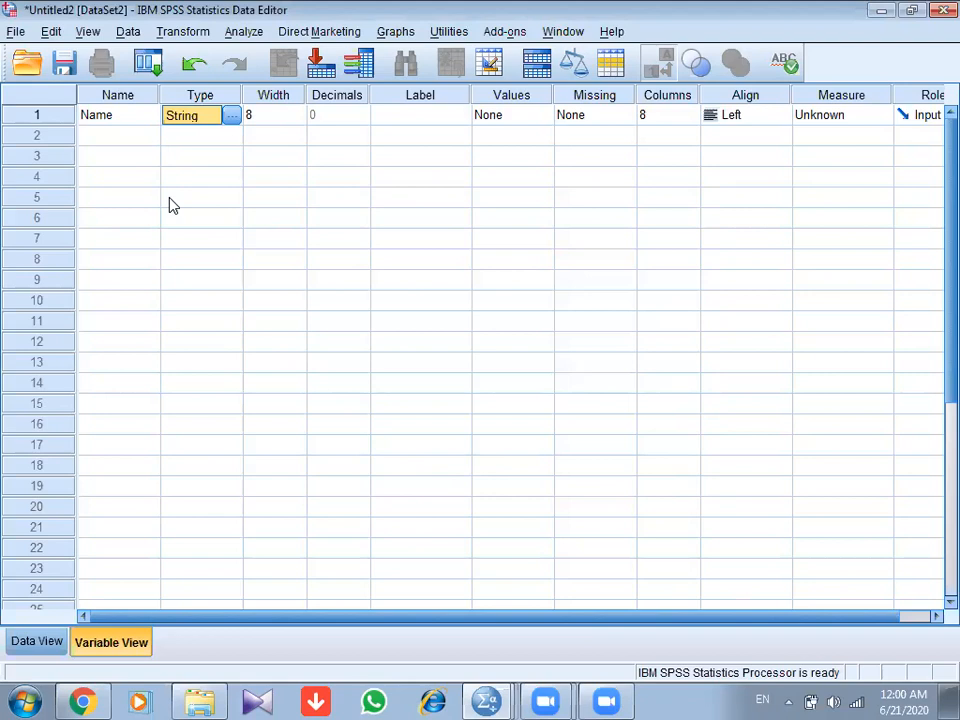
Step: Enter a sample first name for case 1 in the Name column of the data grid
{"action": "left_click", "coordinate": [37, 642]}
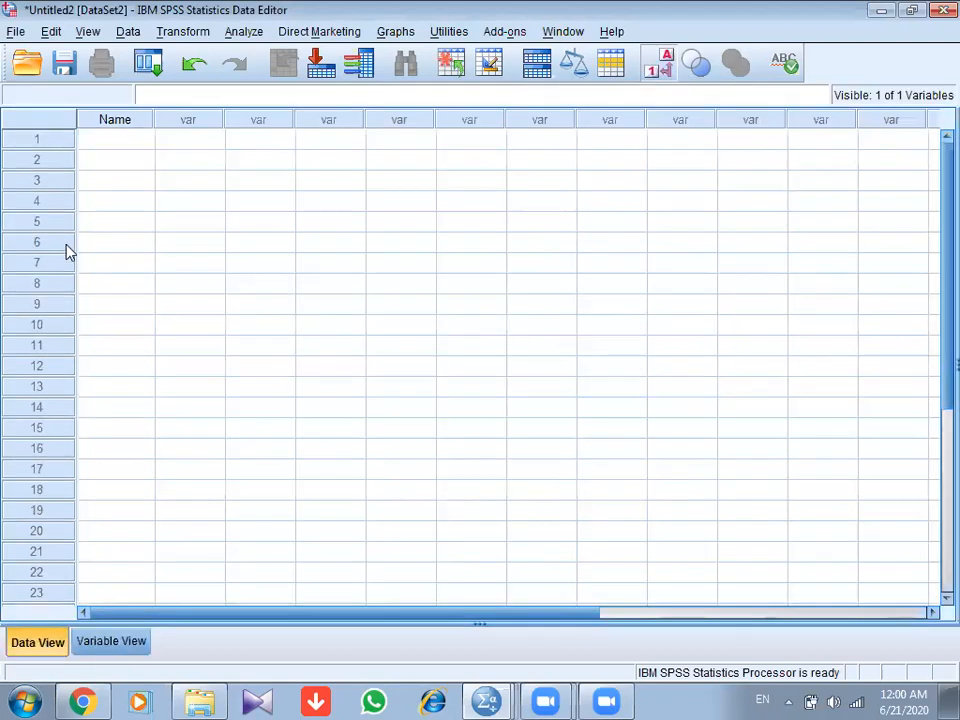
{"action": "left_click", "coordinate": [109, 148]}
{"action": "type", "text": "ahmad"}
{"action": "key", "text": "Return"}
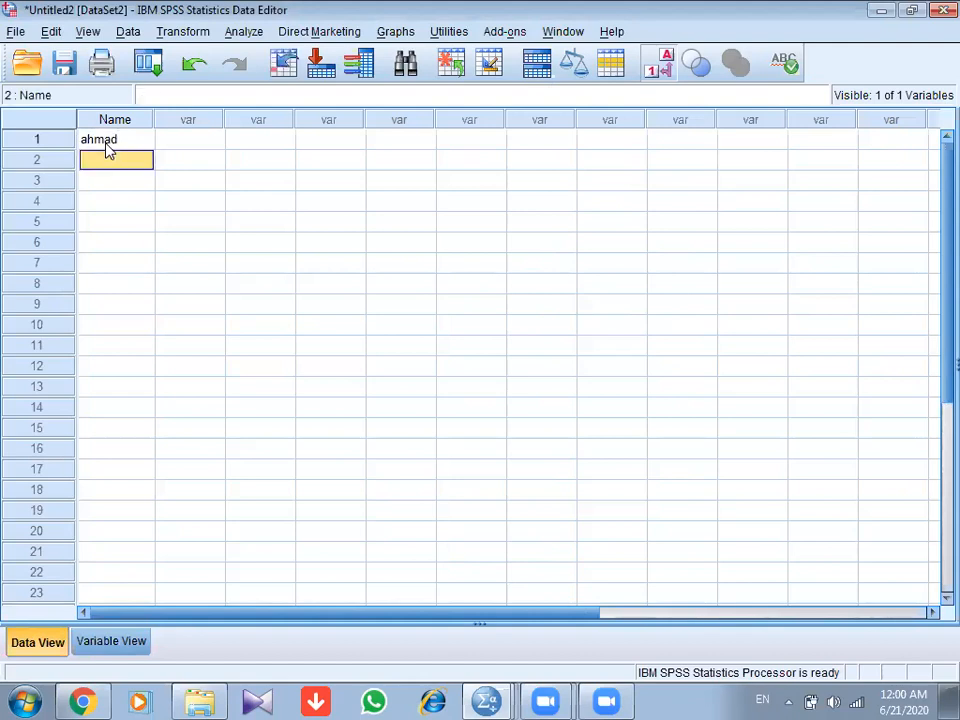
Step: Change the Name variable's data type to Numeric in the variable definitions
{"action": "left_click", "coordinate": [103, 640]}
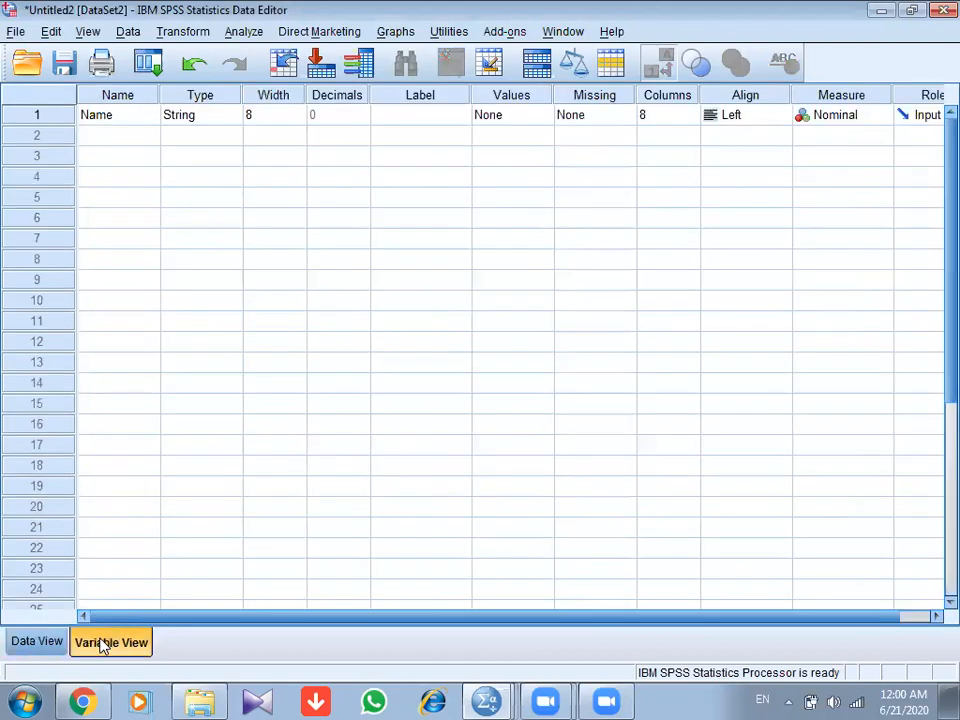
{"action": "left_click", "coordinate": [234, 117]}
{"action": "left_click", "coordinate": [236, 118]}
{"action": "left_click", "coordinate": [272, 229]}
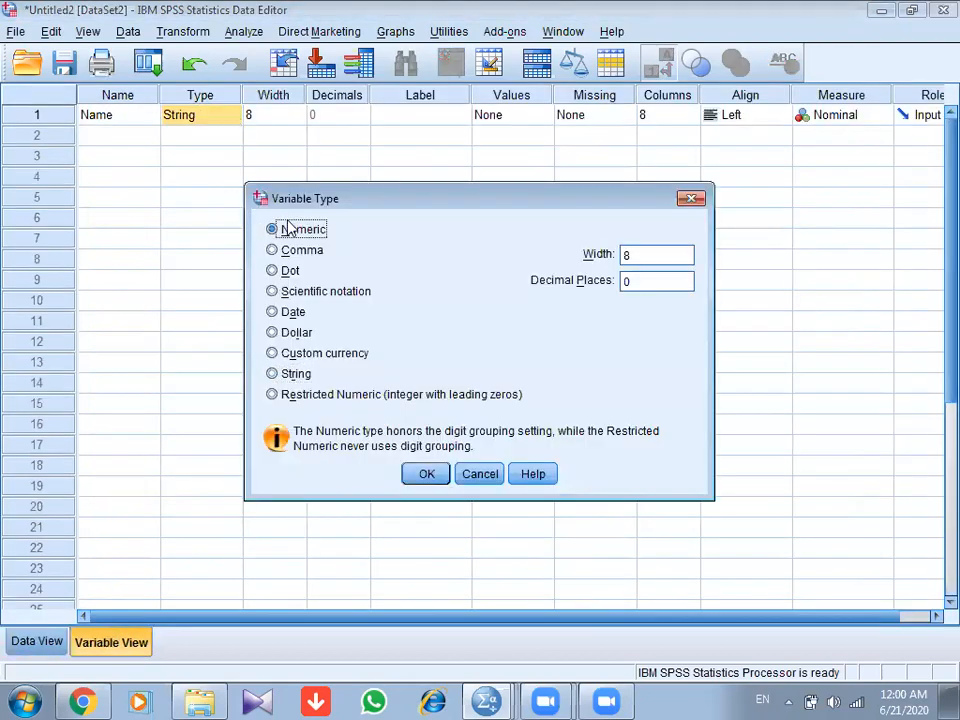
{"action": "left_click", "coordinate": [425, 473]}
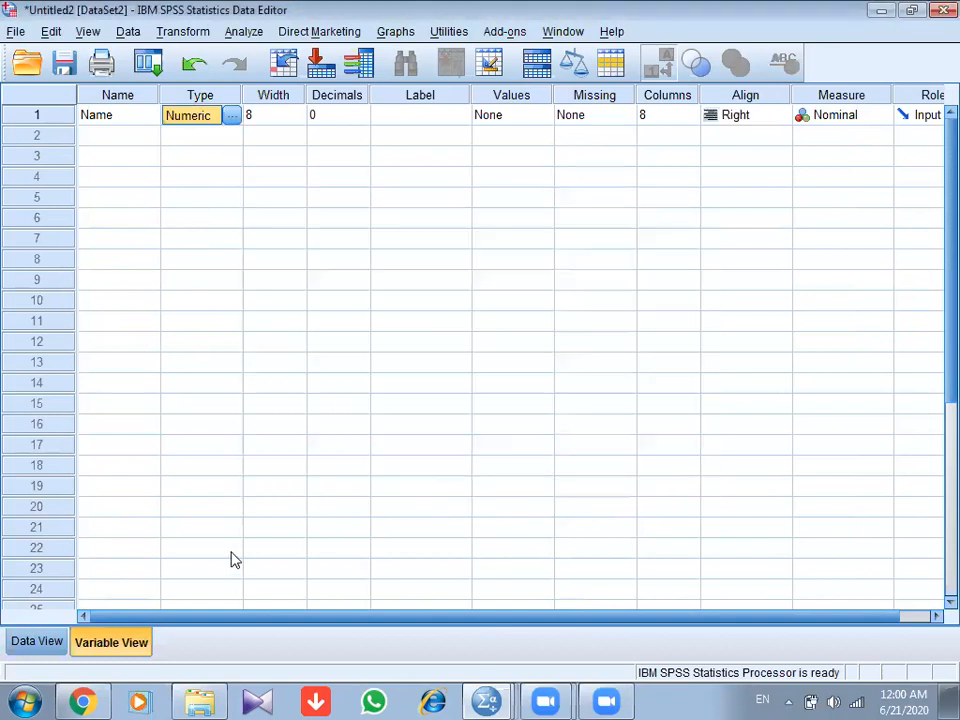
Step: Try to enter the text spss for case 2 in the numeric Name column of the data grid
{"action": "left_click", "coordinate": [26, 641]}
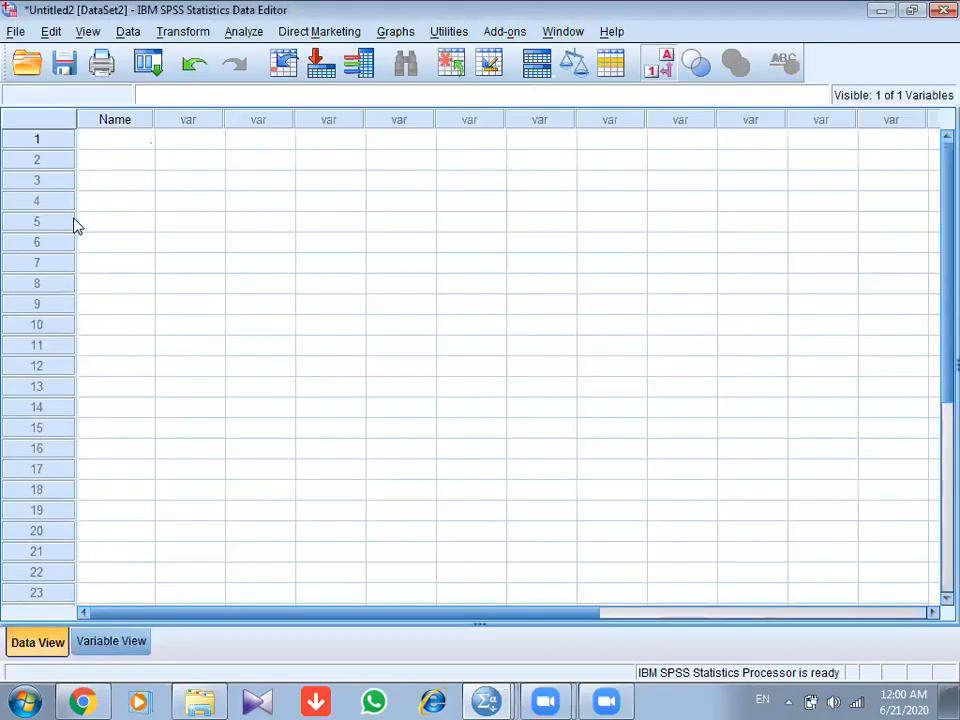
{"action": "left_click", "coordinate": [120, 168]}
{"action": "type", "text": "s"}
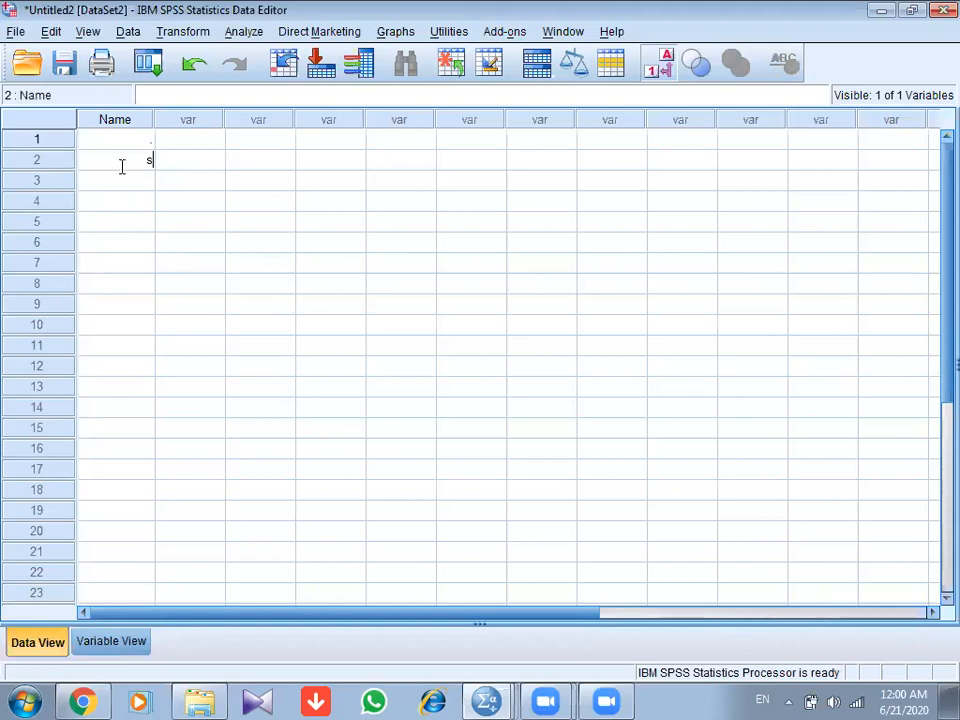
{"action": "type", "text": "pss"}
{"action": "left_click", "coordinate": [122, 176]}
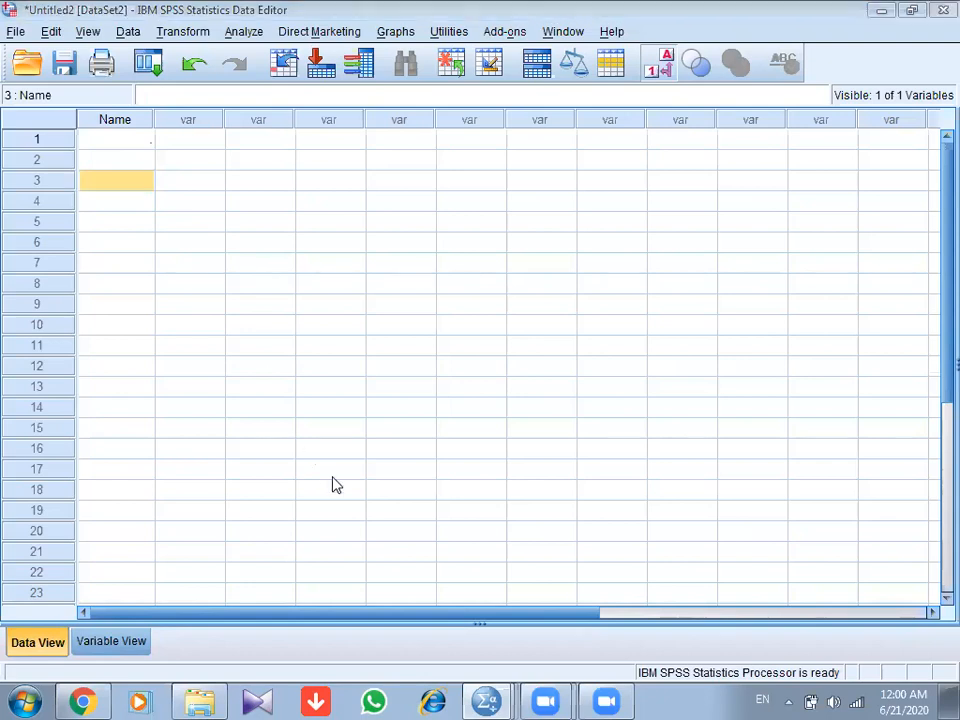
Step: Switch the Name variable's type back to String in the variable definitions
{"action": "left_click", "coordinate": [122, 650]}
{"action": "left_click", "coordinate": [235, 118]}
{"action": "left_click", "coordinate": [233, 117]}
{"action": "left_click", "coordinate": [298, 379]}
{"action": "left_click", "coordinate": [433, 478]}
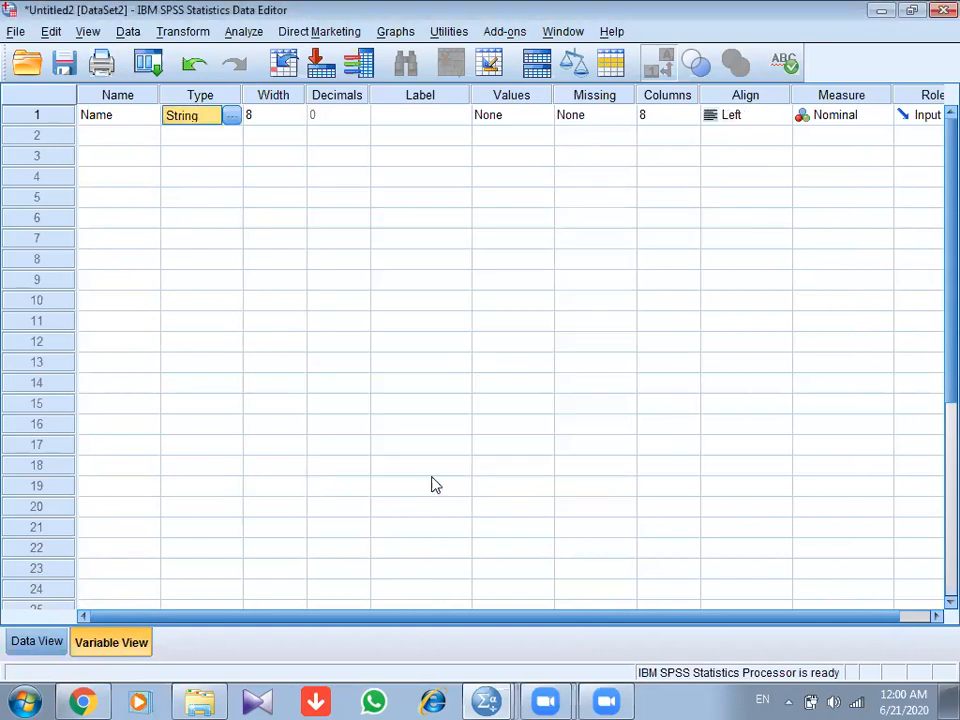
Step: Set the Name variable's width to 25 characters
{"action": "left_click", "coordinate": [305, 116]}
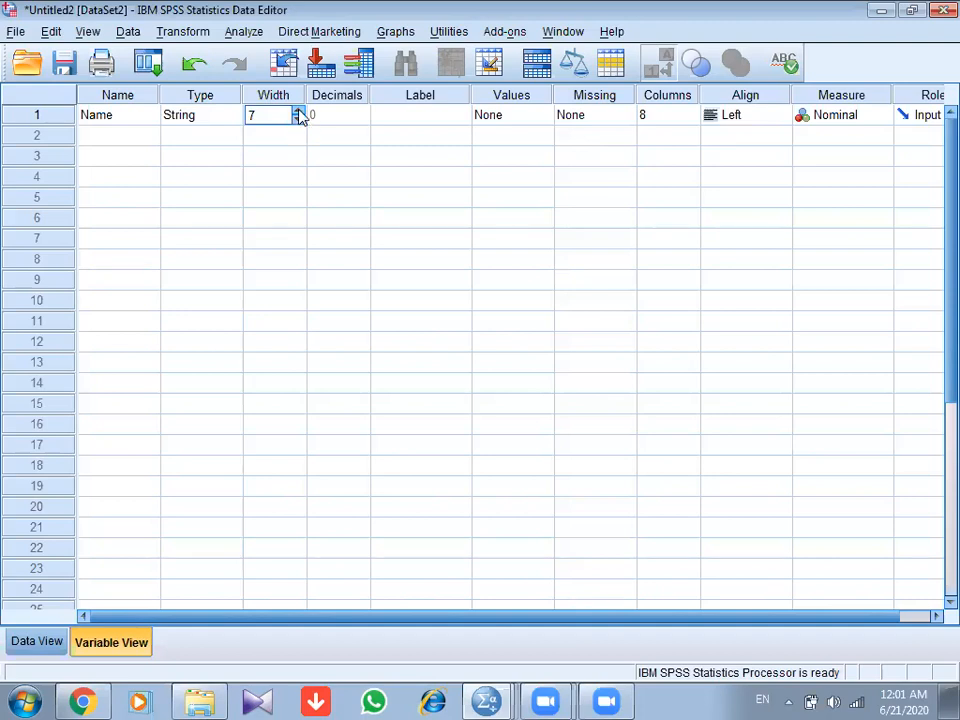
{"action": "left_click", "coordinate": [298, 113]}
{"action": "left_click", "coordinate": [298, 113]}
{"action": "left_click", "coordinate": [298, 113]}
{"action": "left_click", "coordinate": [297, 138]}
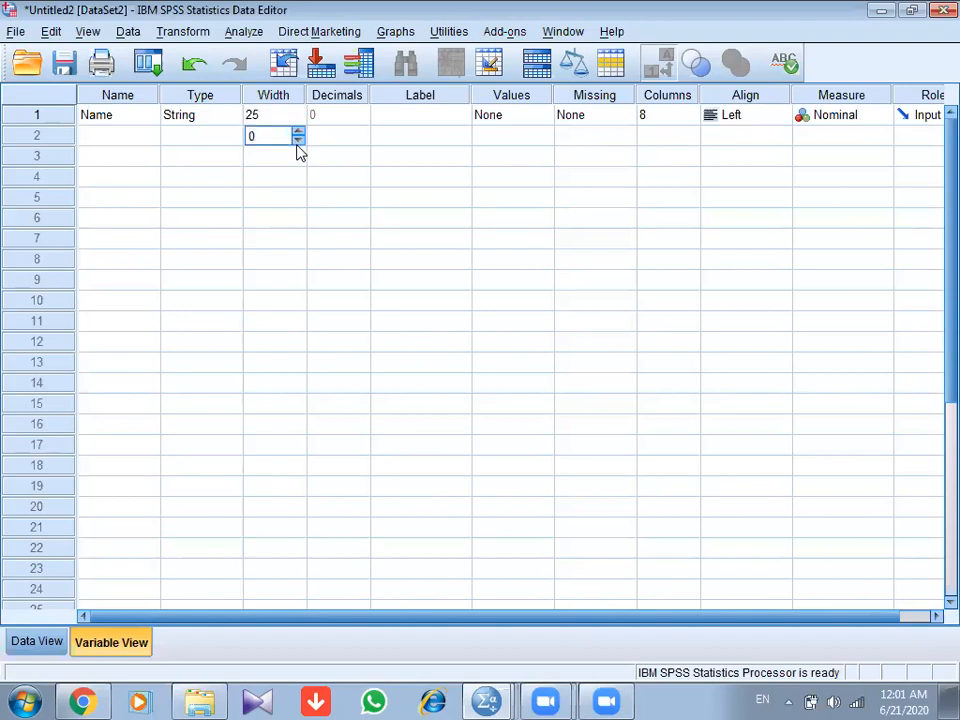
Step: Check the Name column's display width in the data grid and return to the variable definitions
{"action": "left_click", "coordinate": [33, 647]}
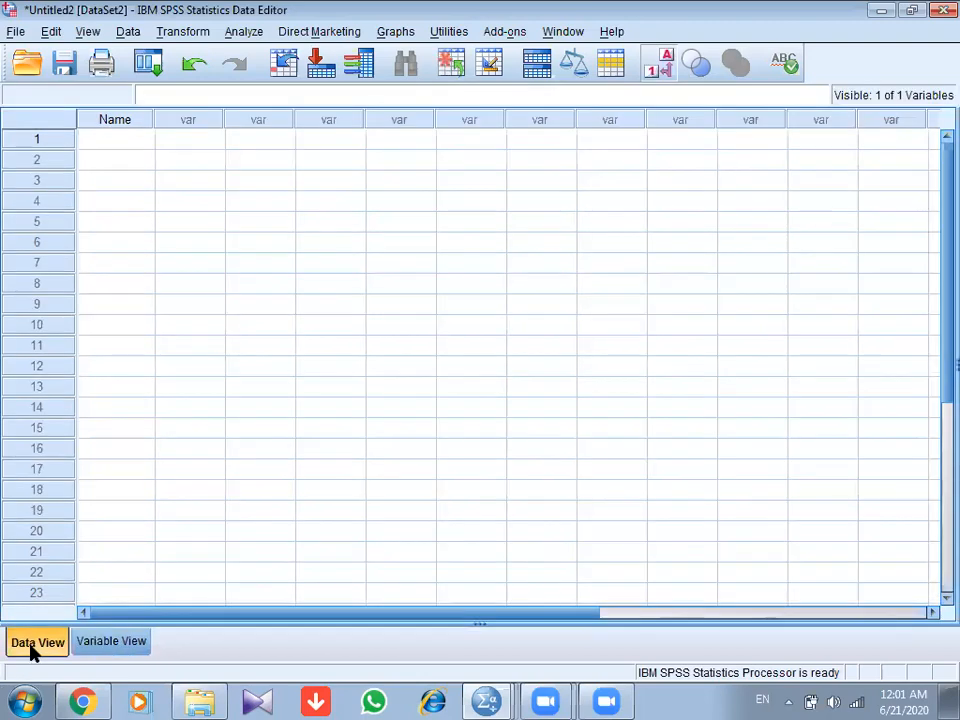
{"action": "mouse_move", "coordinate": [152, 118]}
{"action": "left_mouse_down"}
{"action": "mouse_move", "coordinate": [210, 116]}
{"action": "mouse_move", "coordinate": [134, 114]}
{"action": "mouse_move", "coordinate": [155, 111]}
{"action": "left_mouse_up"}
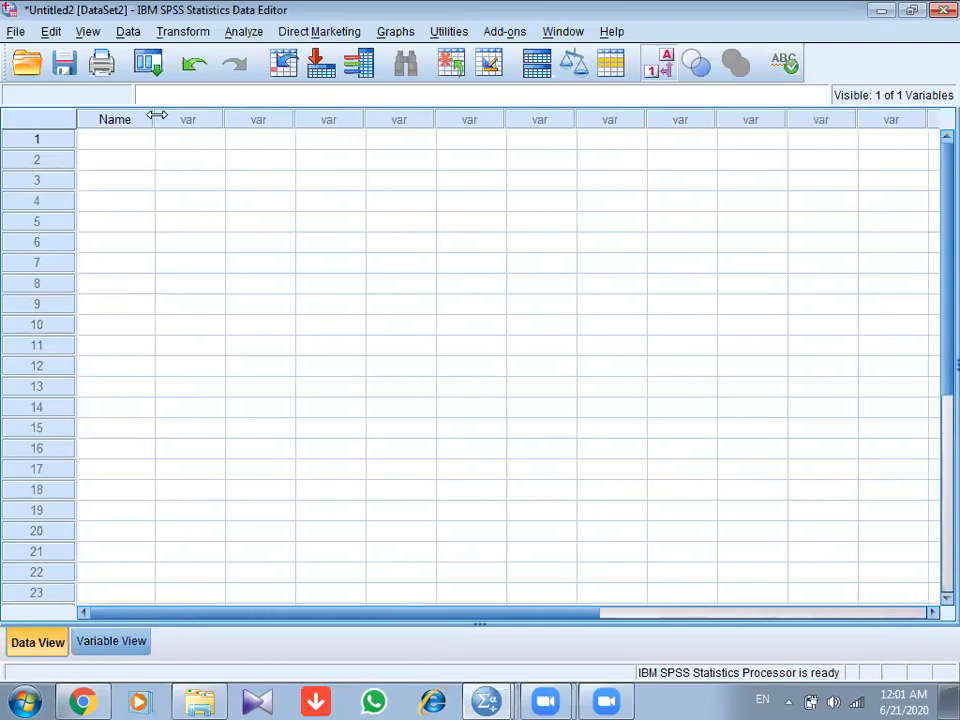
{"action": "left_click", "coordinate": [96, 645]}
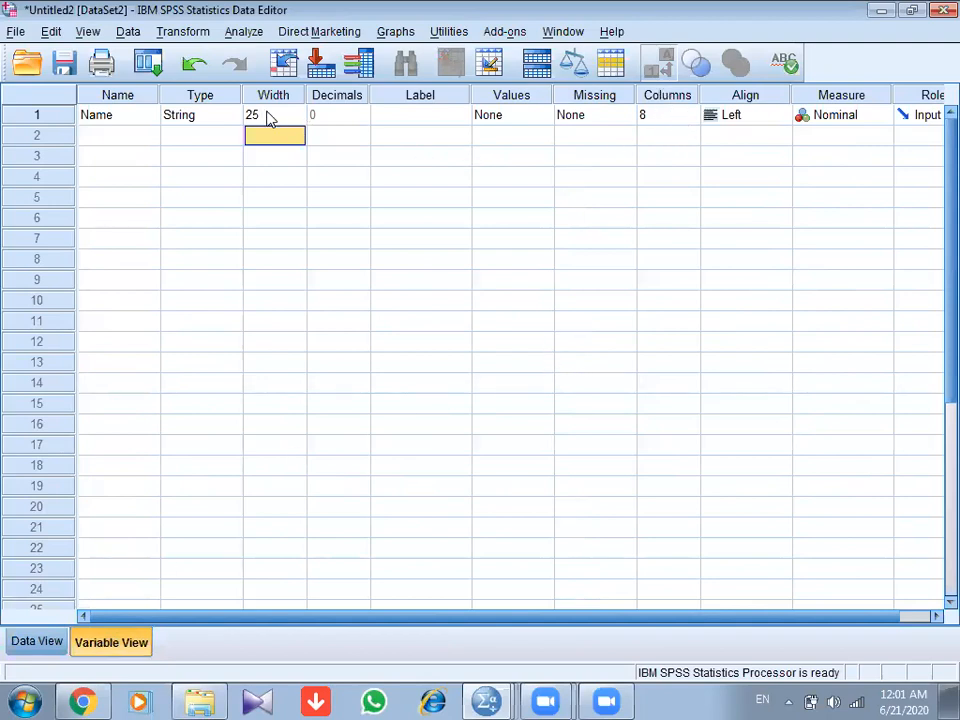
Step: Set the Name variable's Columns value to 25 and view the column in the data grid
{"action": "left_click", "coordinate": [688, 116]}
{"action": "left_click", "coordinate": [692, 120]}
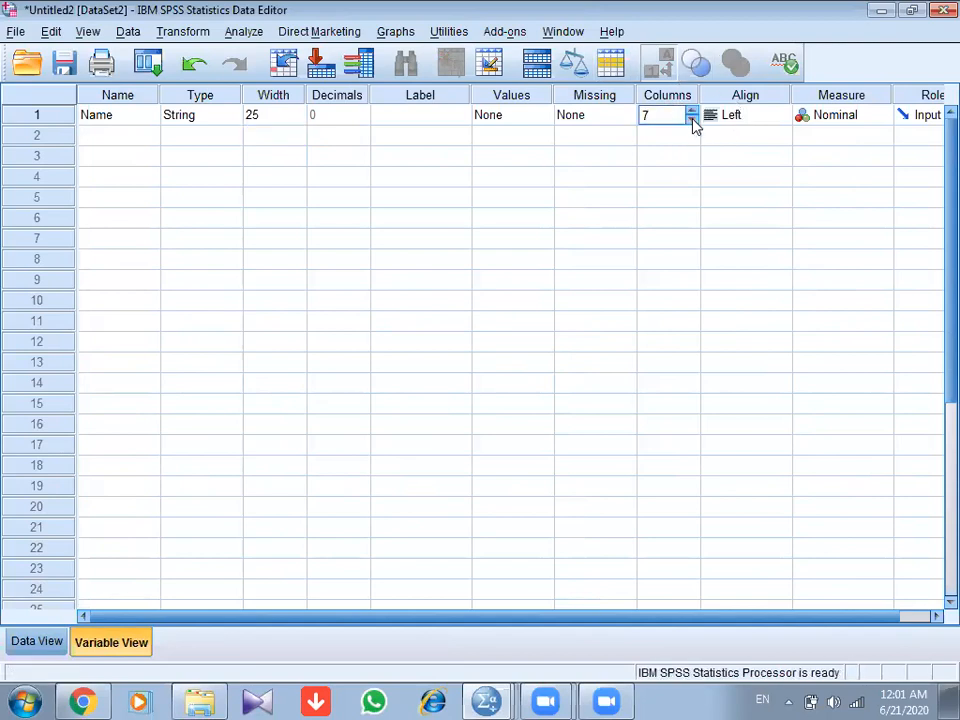
{"action": "left_click", "coordinate": [691, 111]}
{"action": "left_click", "coordinate": [691, 111]}
{"action": "left_click", "coordinate": [691, 111]}
{"action": "left_click", "coordinate": [691, 111]}
{"action": "left_click", "coordinate": [691, 111]}
{"action": "left_click", "coordinate": [691, 111]}
{"action": "left_click", "coordinate": [691, 111]}
{"action": "left_click", "coordinate": [691, 112]}
{"action": "left_click", "coordinate": [691, 112]}
{"action": "left_click", "coordinate": [691, 112]}
{"action": "left_click", "coordinate": [691, 112]}
{"action": "left_click", "coordinate": [691, 112]}
{"action": "left_click", "coordinate": [691, 112]}
{"action": "left_click", "coordinate": [691, 112]}
{"action": "left_click", "coordinate": [691, 112]}
{"action": "left_click", "coordinate": [691, 111]}
{"action": "left_click", "coordinate": [691, 111]}
{"action": "left_click", "coordinate": [691, 111]}
{"action": "left_click", "coordinate": [24, 645]}
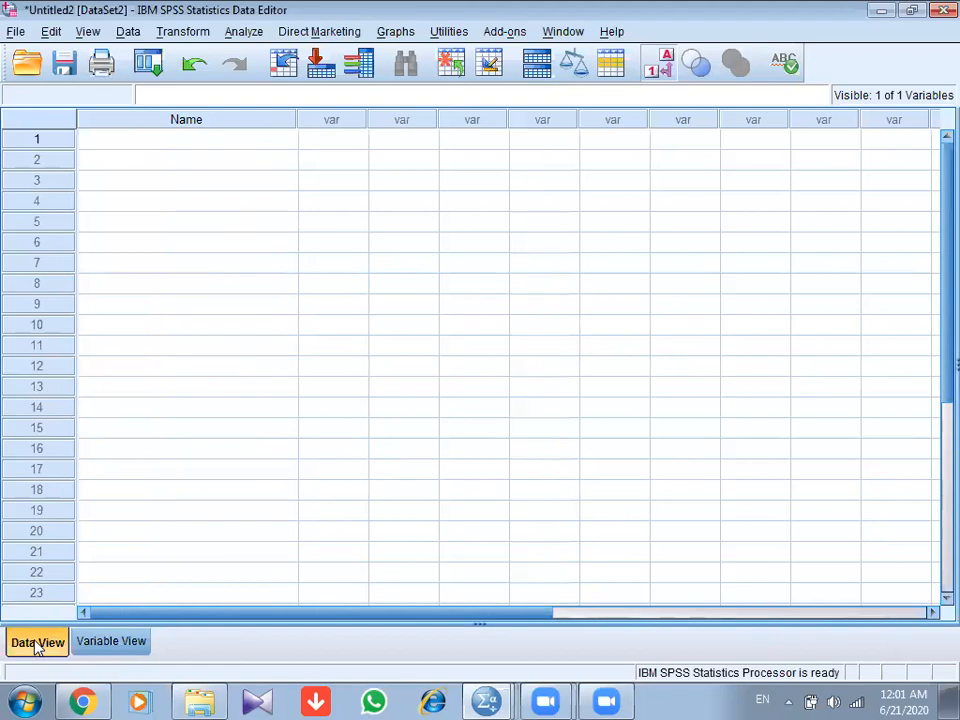
Step: Set the Name variable's Columns value to 8 in the variable definitions
{"action": "left_click", "coordinate": [90, 645]}
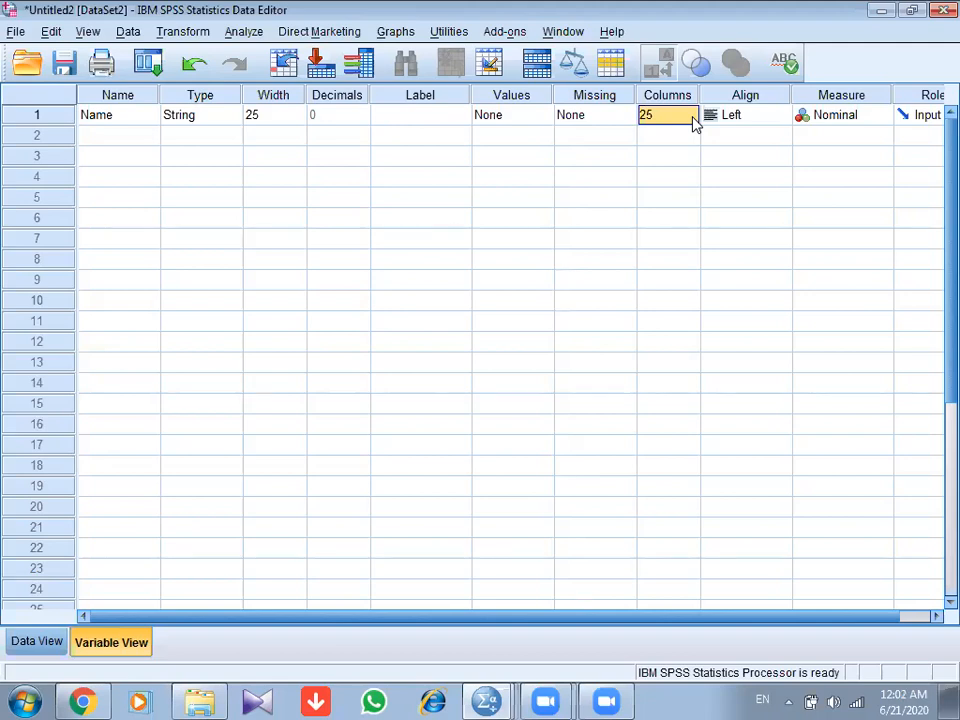
{"action": "left_click", "coordinate": [692, 122]}
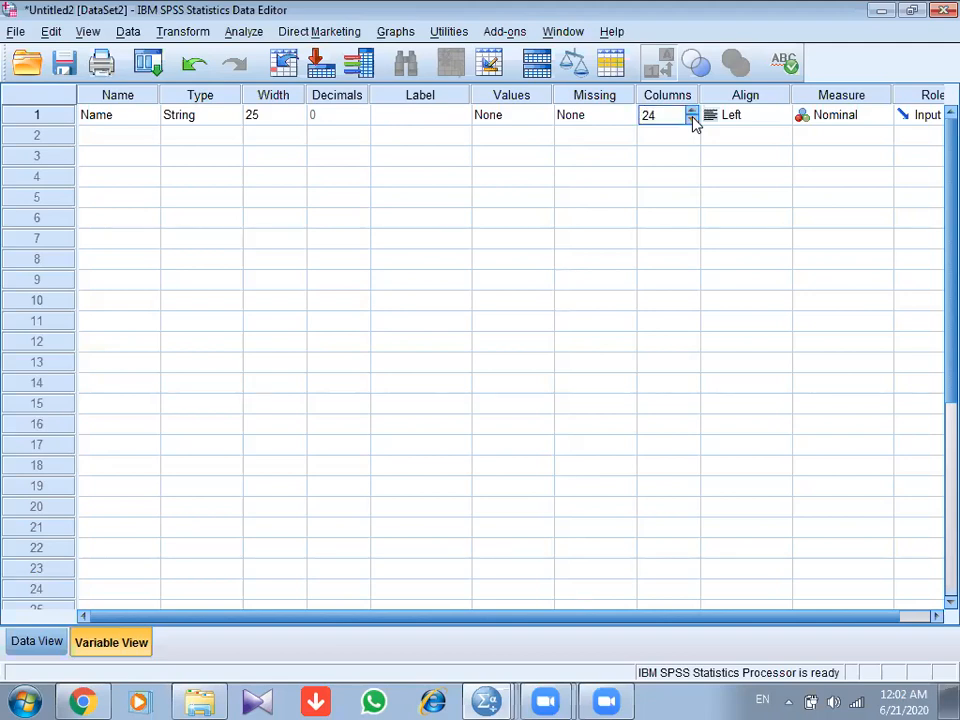
{"action": "key", "text": "BackSpace"}
{"action": "key", "text": "BackSpace"}
{"action": "type", "text": "8"}
{"action": "key", "text": "Tab"}
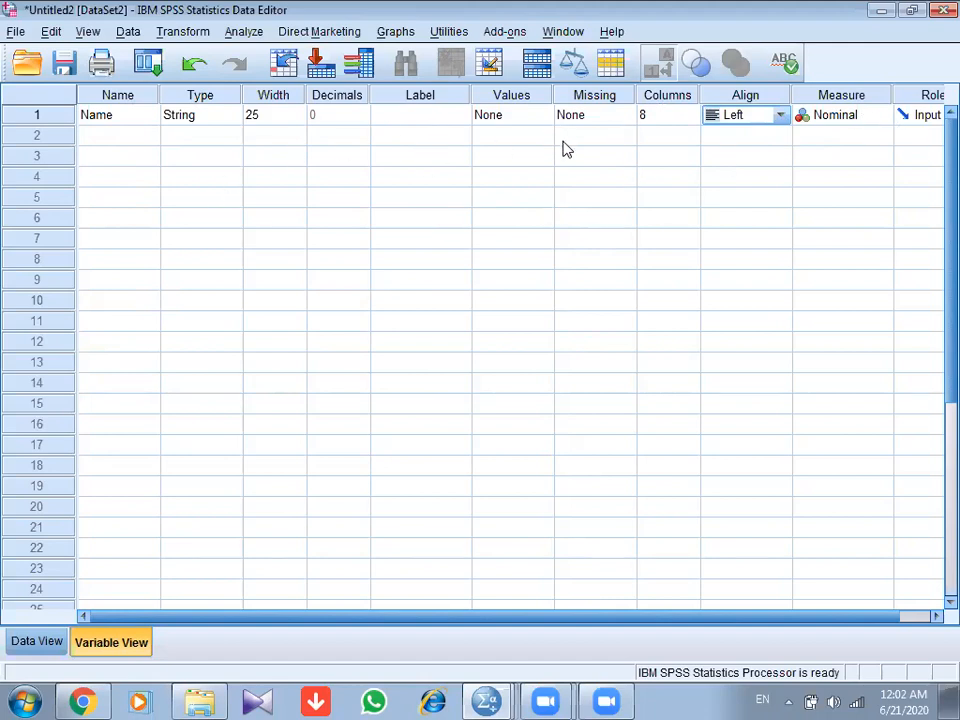
Step: Define a second variable named Age below the Name variable
{"action": "left_click", "coordinate": [116, 140]}
{"action": "type", "text": "aGE"}
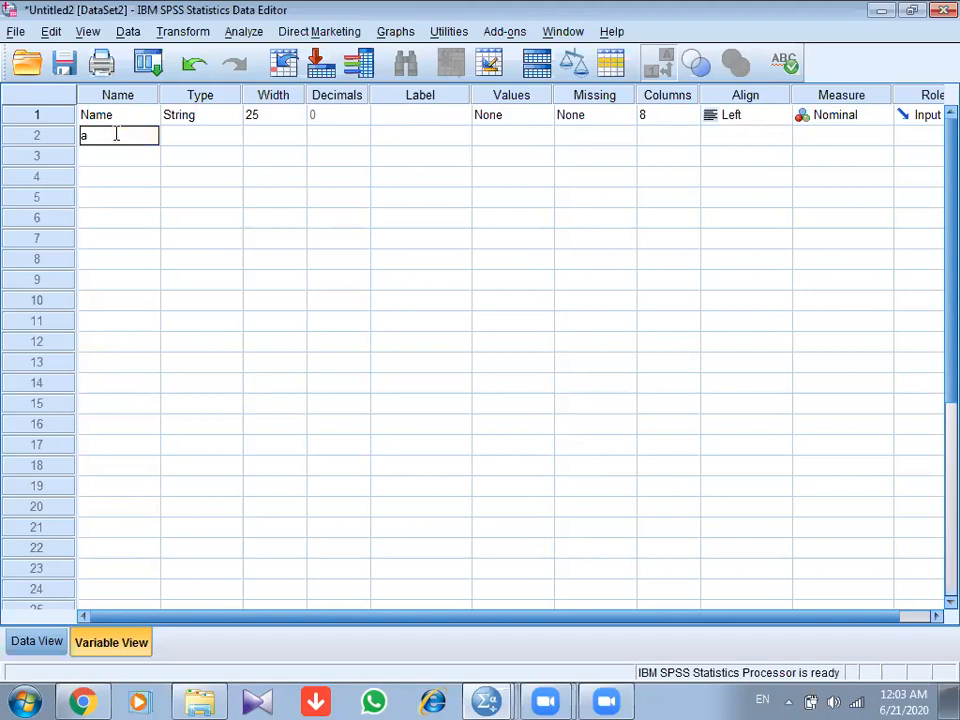
{"action": "key", "text": "BackSpace"}
{"action": "key", "text": "BackSpace"}
{"action": "key", "text": "BackSpace"}
{"action": "type", "text": "Age"}
{"action": "key", "text": "Return"}
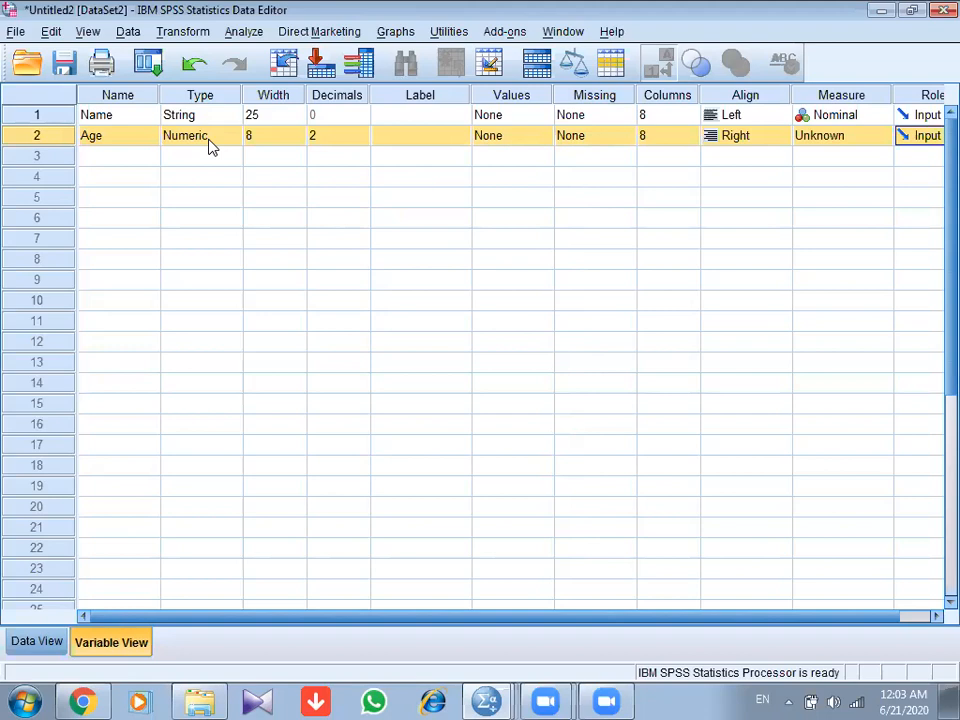
Step: Define a third variable named Age_group below the Age variable
{"action": "left_click", "coordinate": [118, 156]}
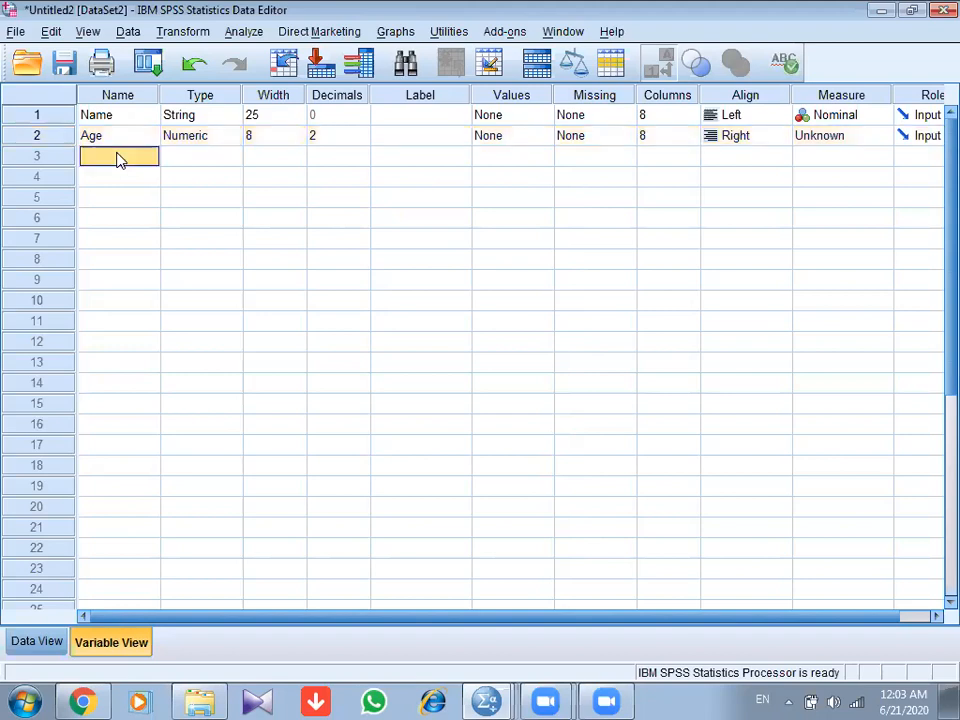
{"action": "type", "text": "Age_group"}
{"action": "key", "text": "Return"}
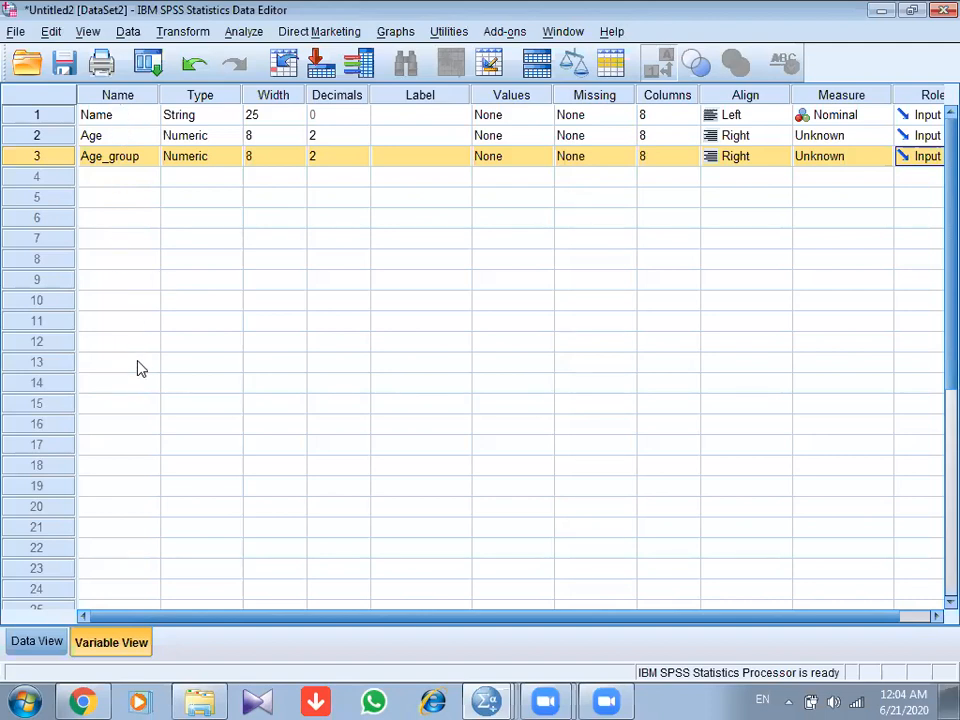
Step: Try to define a fourth variable for the age group below Age_group, using a different form of the name
{"action": "left_click", "coordinate": [116, 181]}
{"action": "type", "text": "Age"}
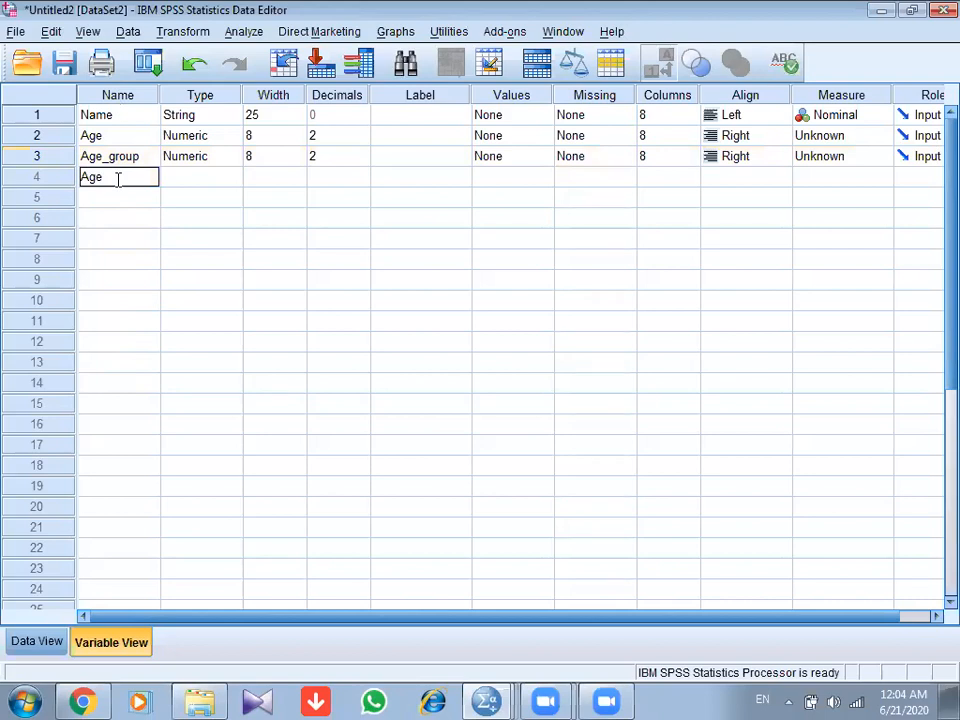
{"action": "type", "text": "_group"}
{"action": "key", "text": "BackSpace"}
{"action": "key", "text": "BackSpace"}
{"action": "type", "text": "up"}
{"action": "key", "text": "Return"}
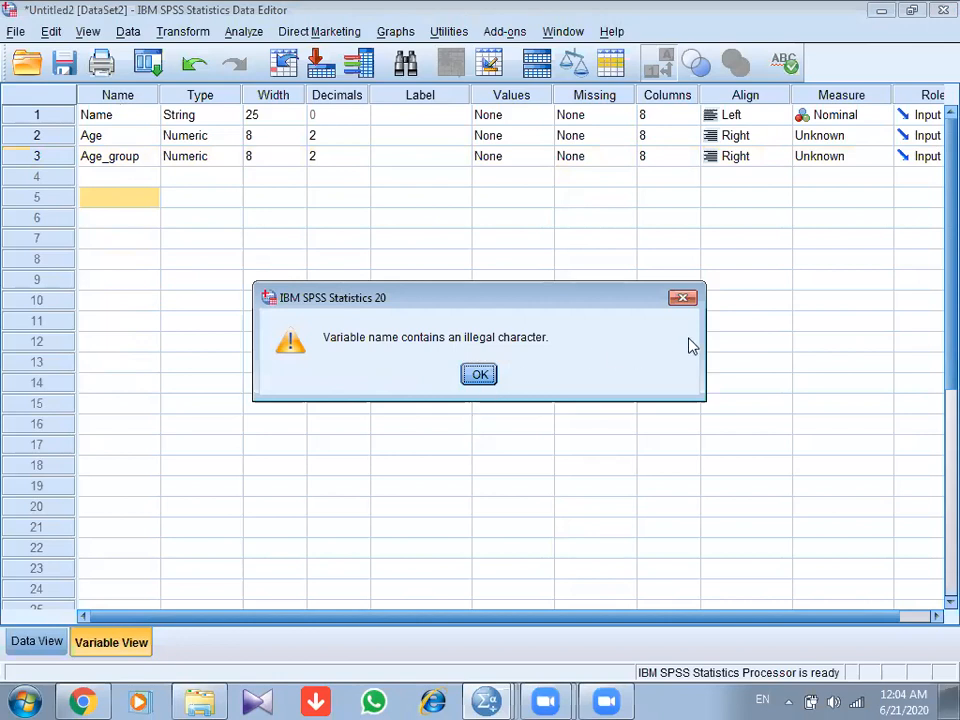
{"action": "left_click", "coordinate": [682, 297]}
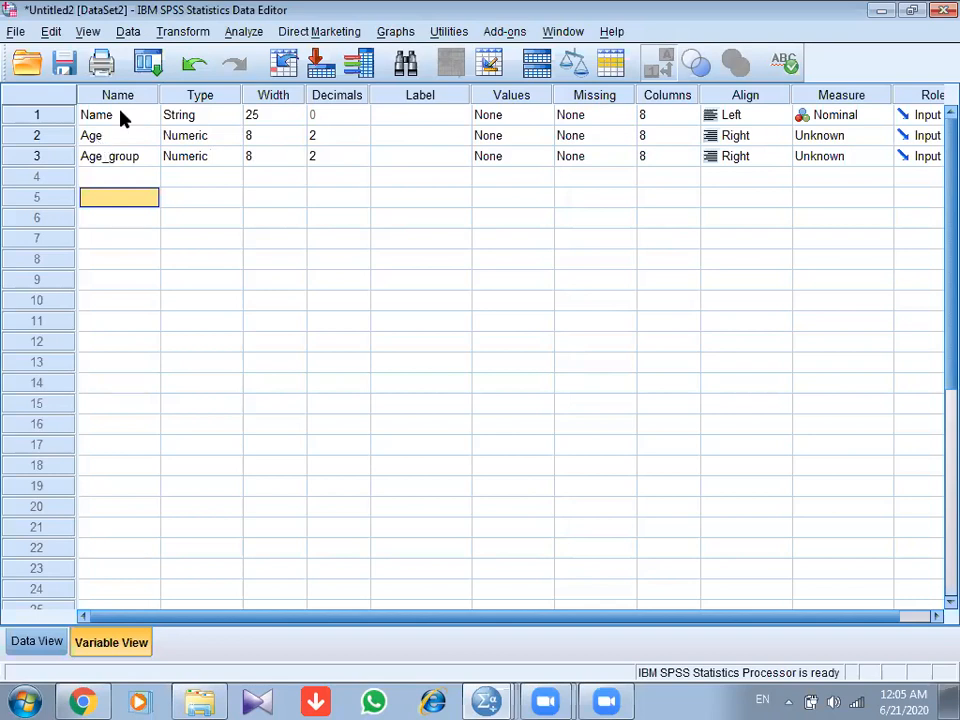
Step: Rename the Age_group variable to A_gp and give it the label "Age group"
{"action": "left_click", "coordinate": [118, 160]}
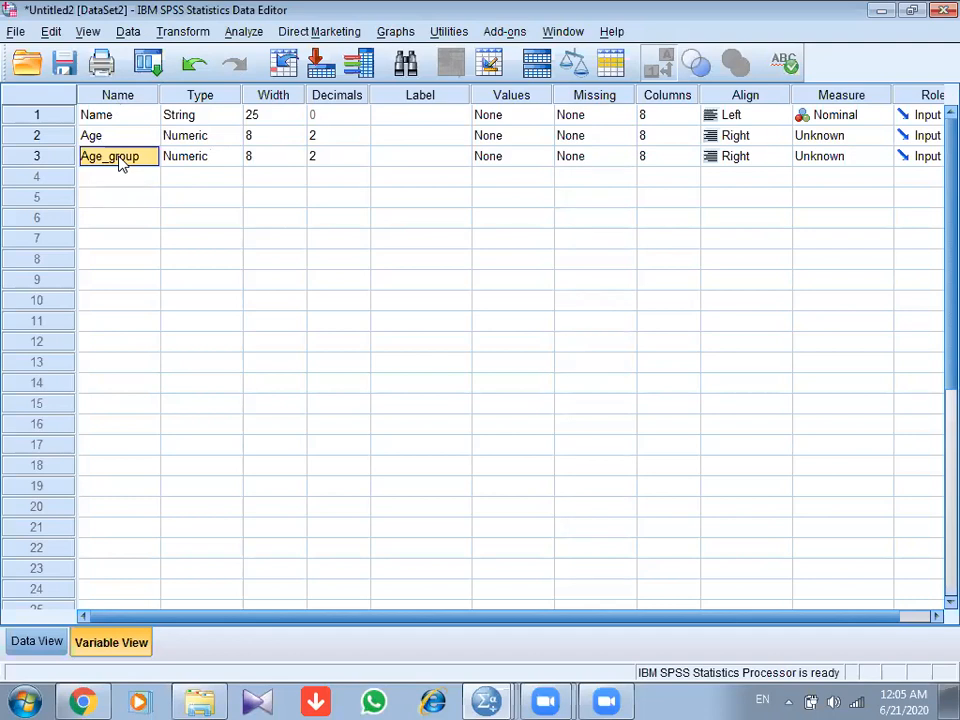
{"action": "type", "text": "A"}
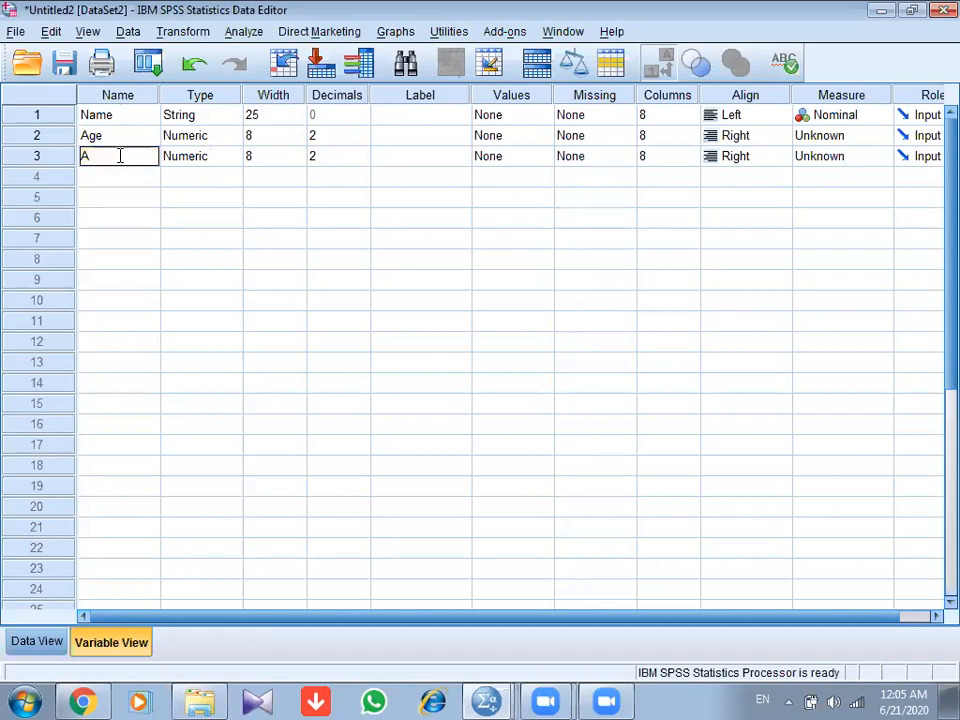
{"action": "type", "text": "_gp"}
{"action": "key", "text": "Return"}
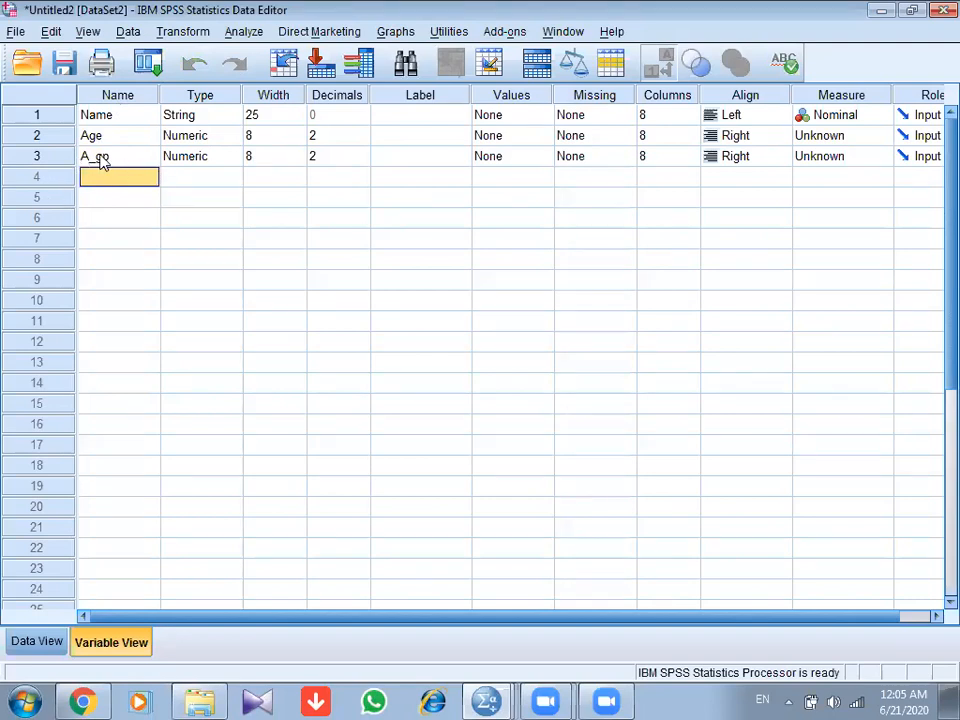
{"action": "left_click", "coordinate": [397, 159]}
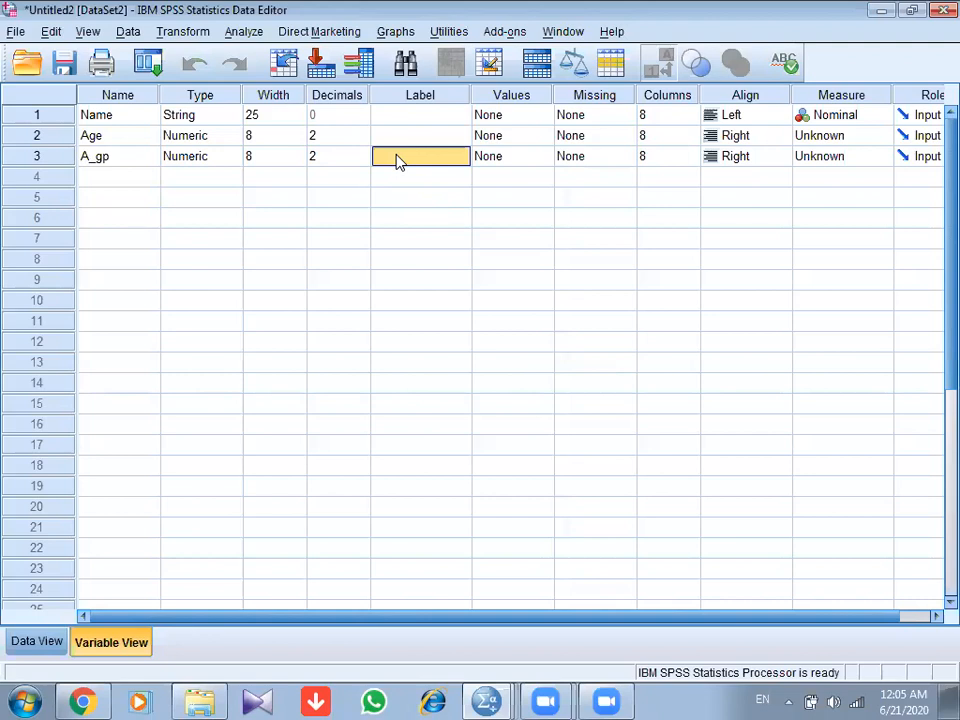
{"action": "type", "text": "Age group"}
{"action": "key", "text": "Return"}
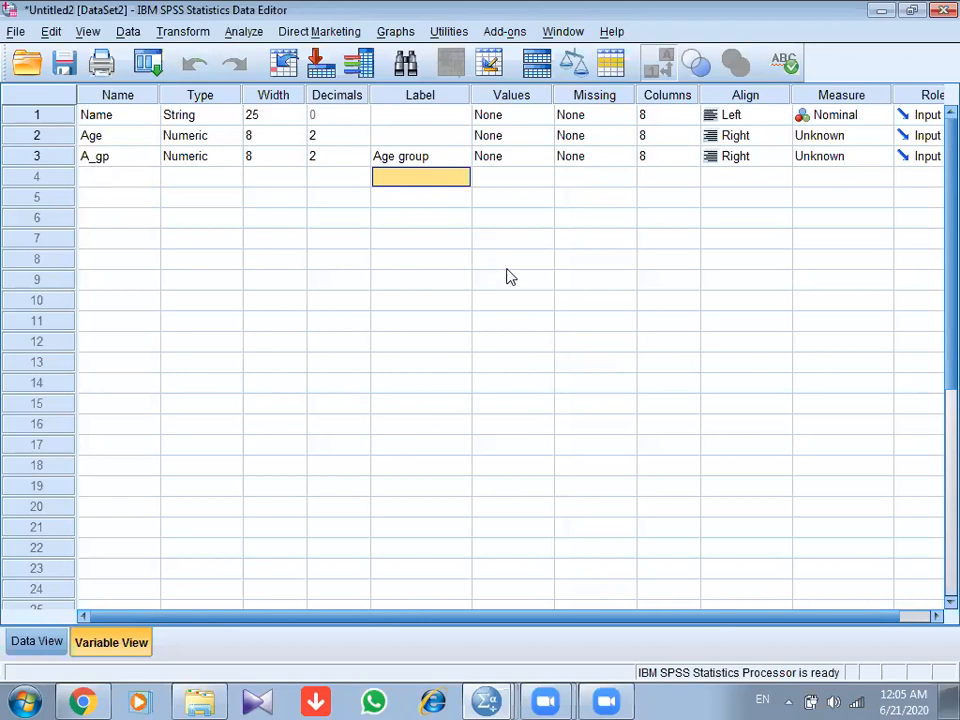
Step: Add a value label to the A_gp variable that codes 1 as 30-39
{"action": "double_click", "coordinate": [547, 163]}
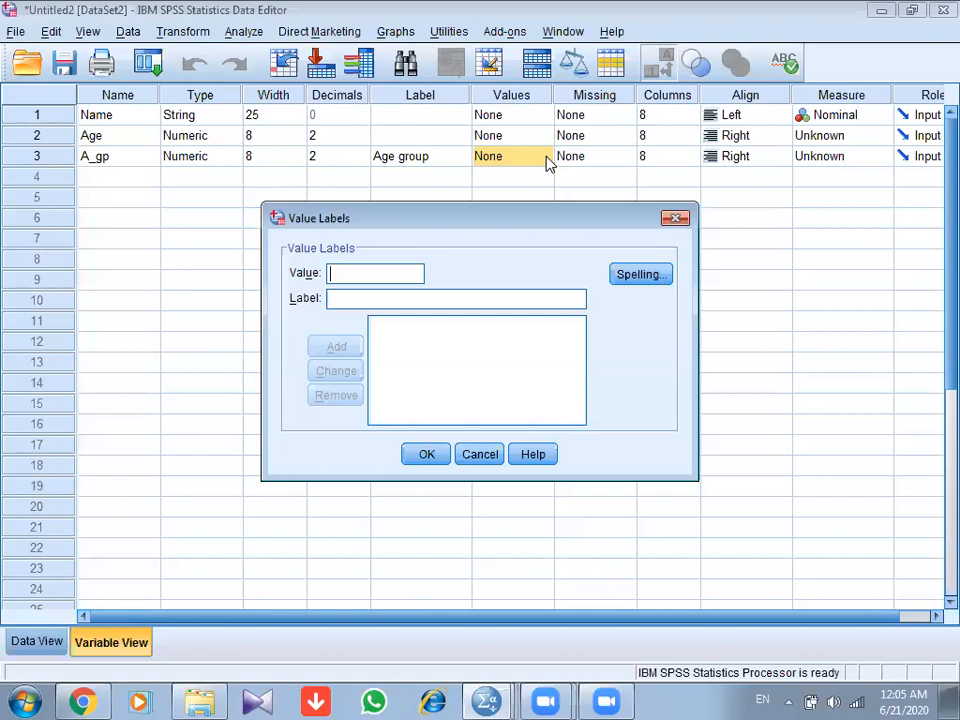
{"action": "type", "text": "1"}
{"action": "left_click", "coordinate": [339, 302]}
{"action": "type", "text": "30"}
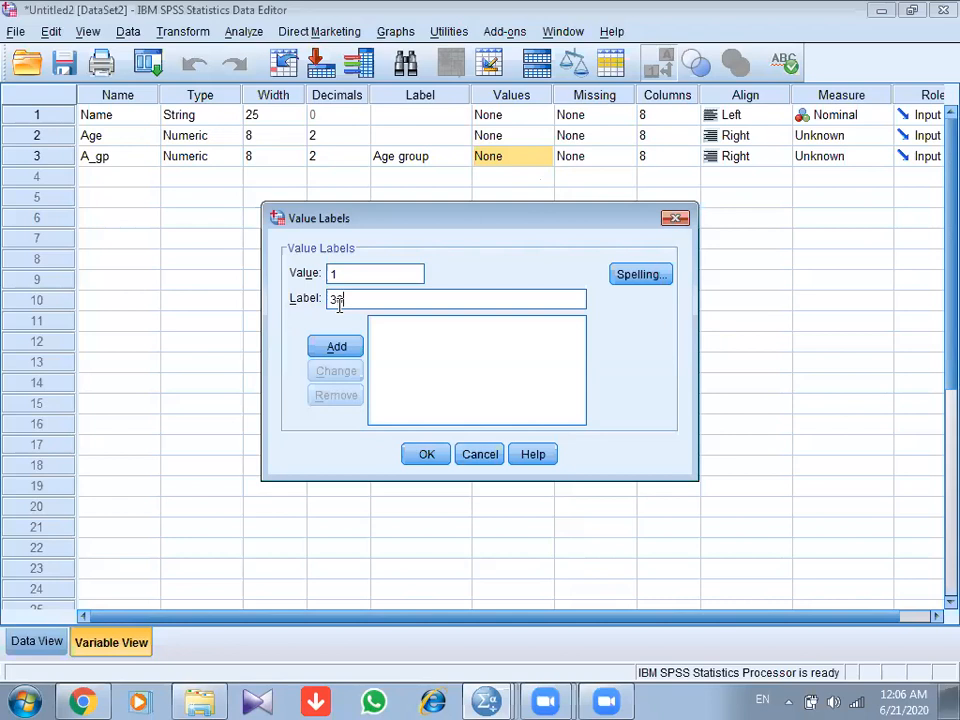
{"action": "type", "text": "-39"}
{"action": "key", "text": "Return"}
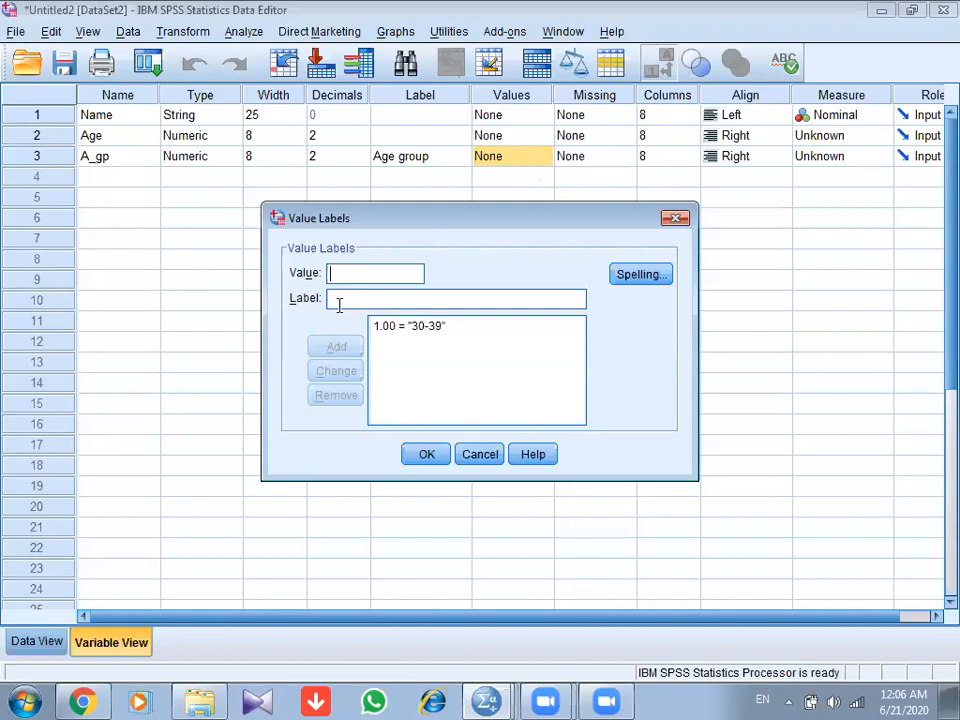
Step: Add the A_gp value labels 2 for 40-49 and 3 for 50-59, and apply the set
{"action": "type", "text": "2"}
{"action": "type", "text": "40"}
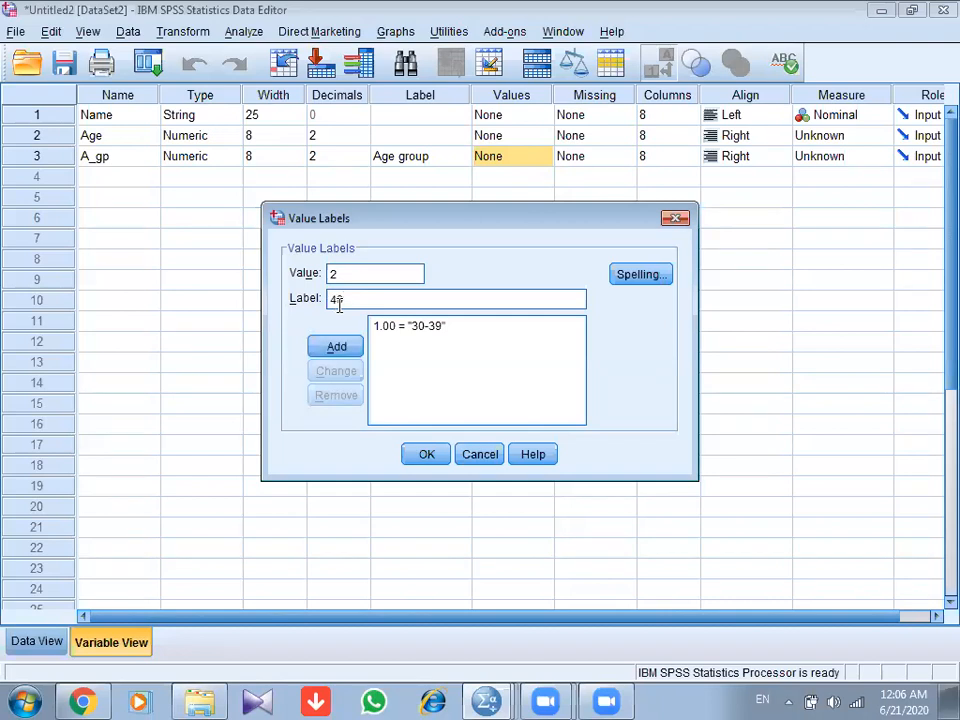
{"action": "type", "text": "-49"}
{"action": "key", "text": "Return"}
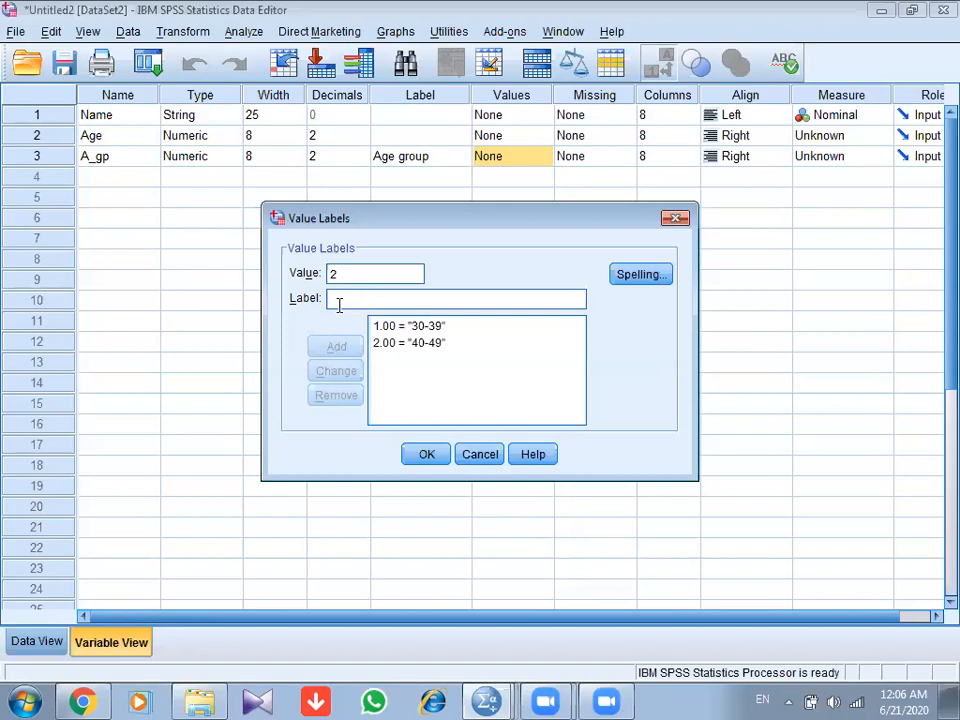
{"action": "key", "text": "BackSpace"}
{"action": "type", "text": "3"}
{"action": "key", "text": "Tab"}
{"action": "type", "text": "50- 59"}
{"action": "key", "text": "Return"}
{"action": "left_click", "coordinate": [427, 456]}
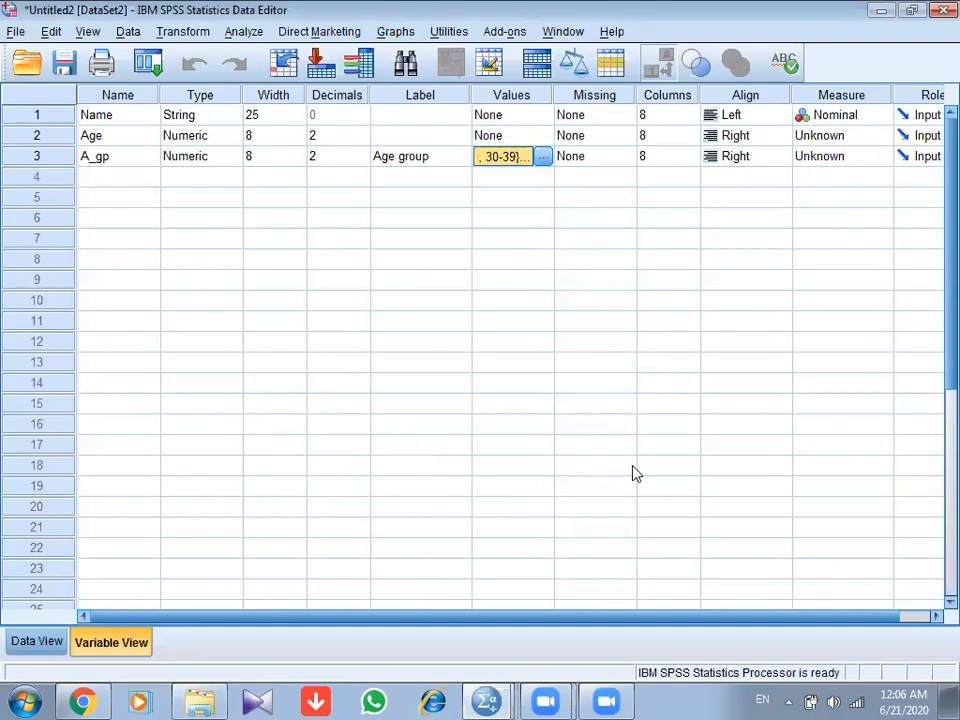
Step: Set the measurement level of A_gp to Ordinal and that of Age to Scale
{"action": "left_click_drag", "start_coordinate": [548, 618], "coordinate": [620, 615]}
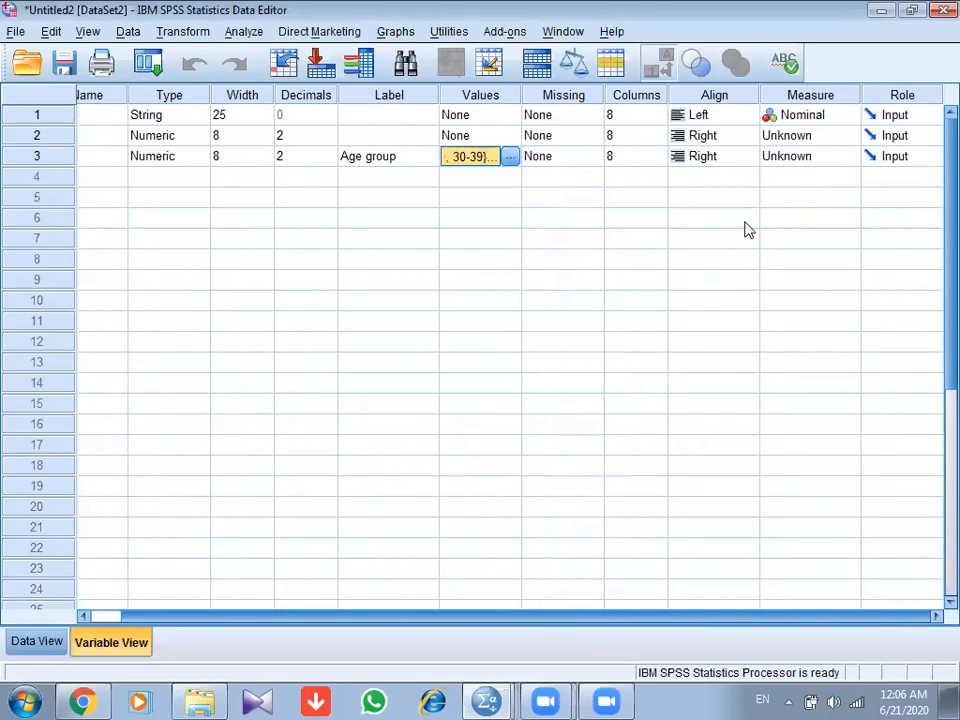
{"action": "left_click", "coordinate": [831, 158]}
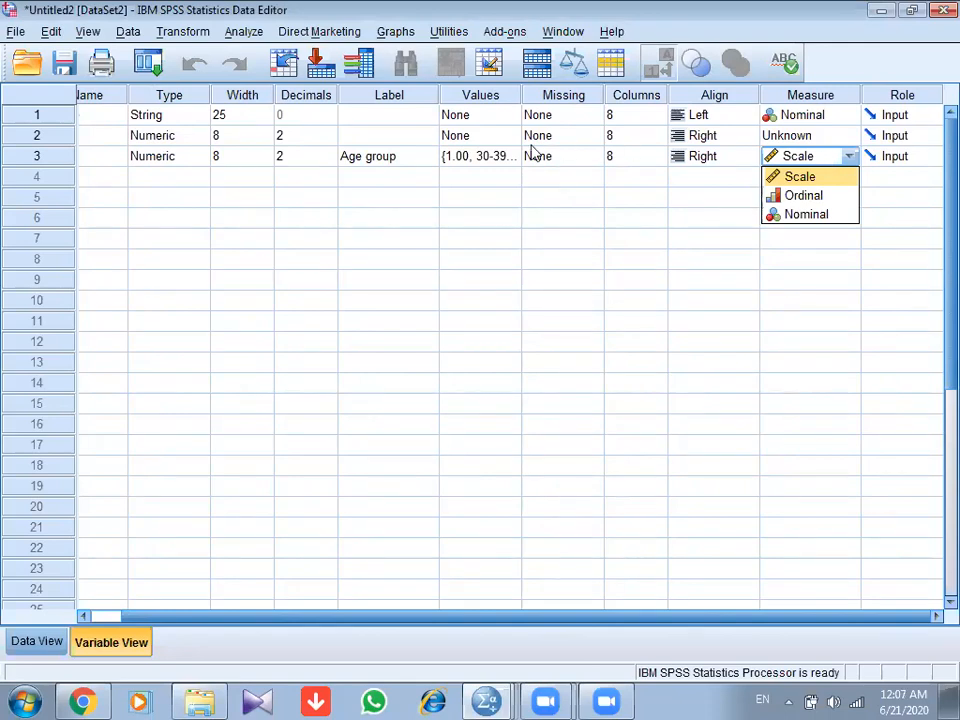
{"action": "left_click", "coordinate": [822, 198]}
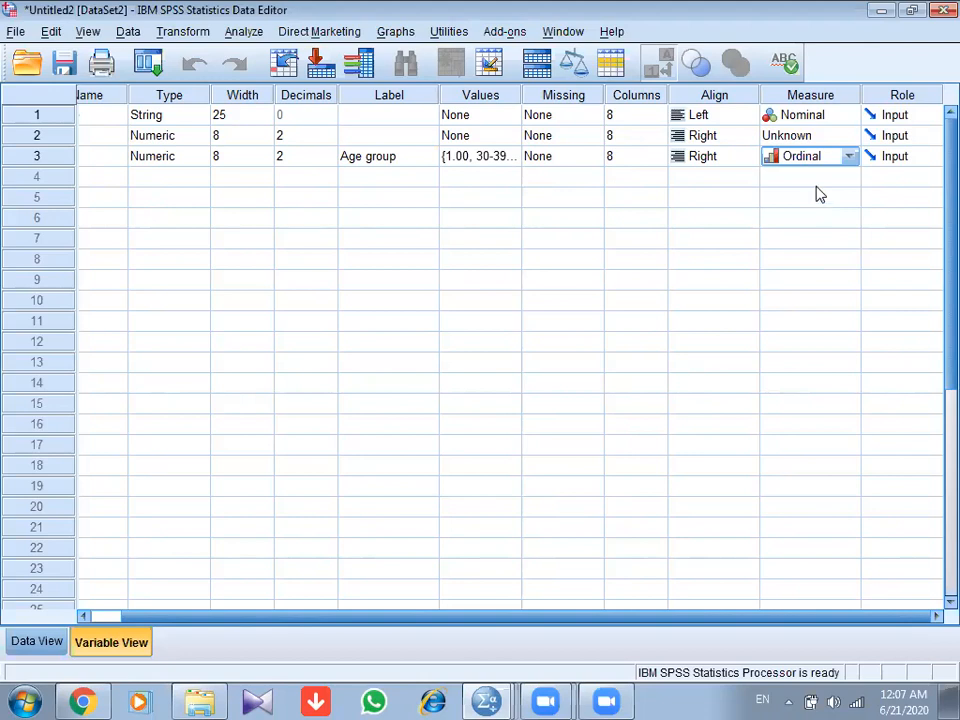
{"action": "left_click", "coordinate": [850, 137]}
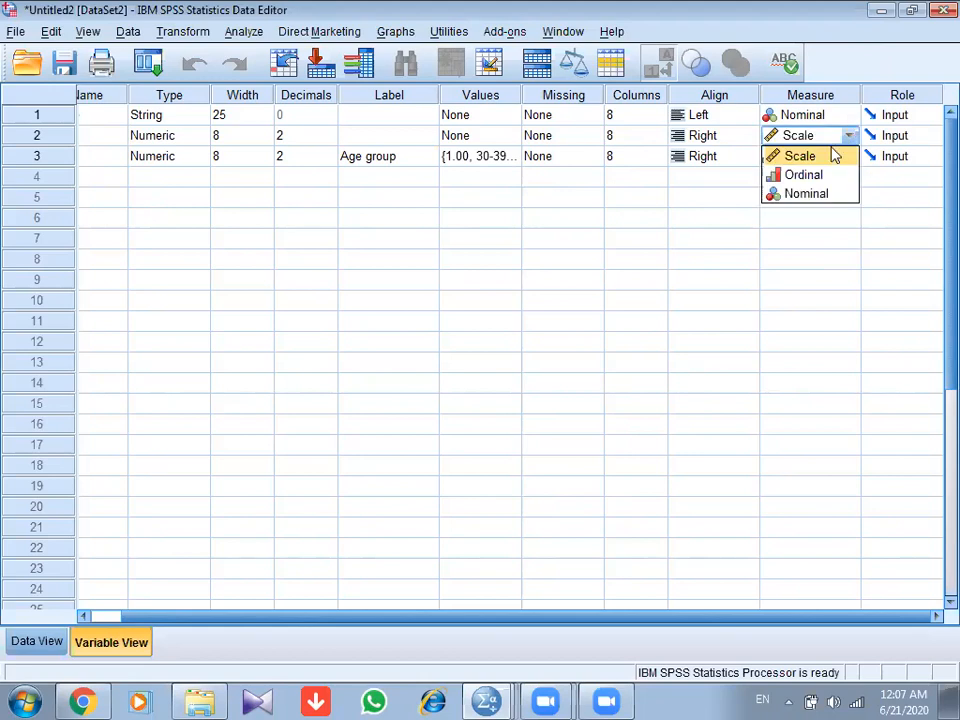
{"action": "left_click", "coordinate": [829, 158]}
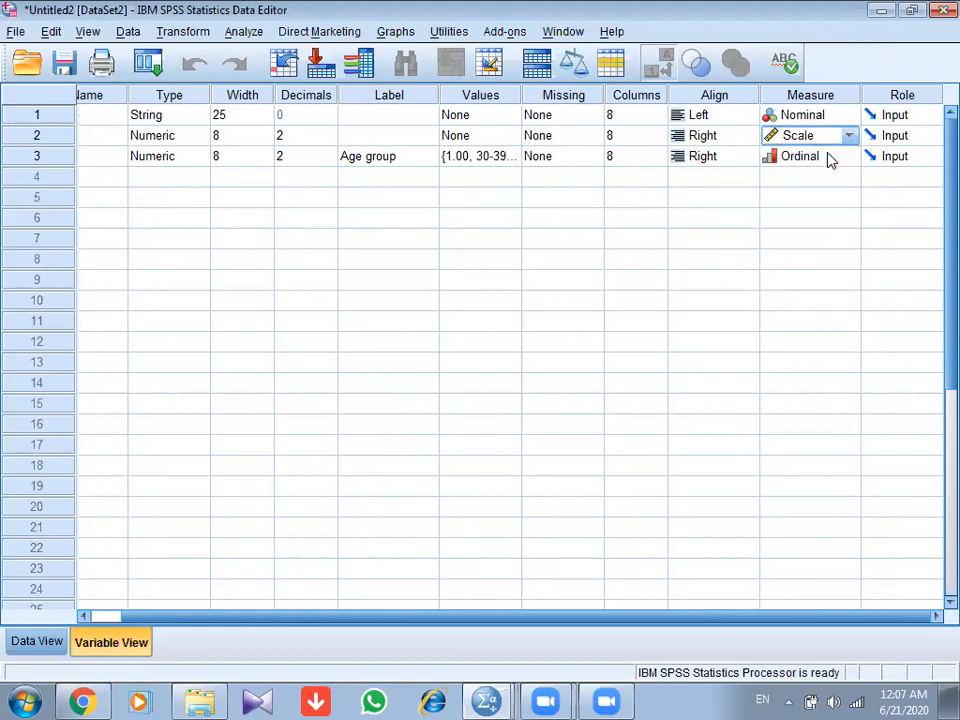
{"action": "left_click", "coordinate": [755, 262]}
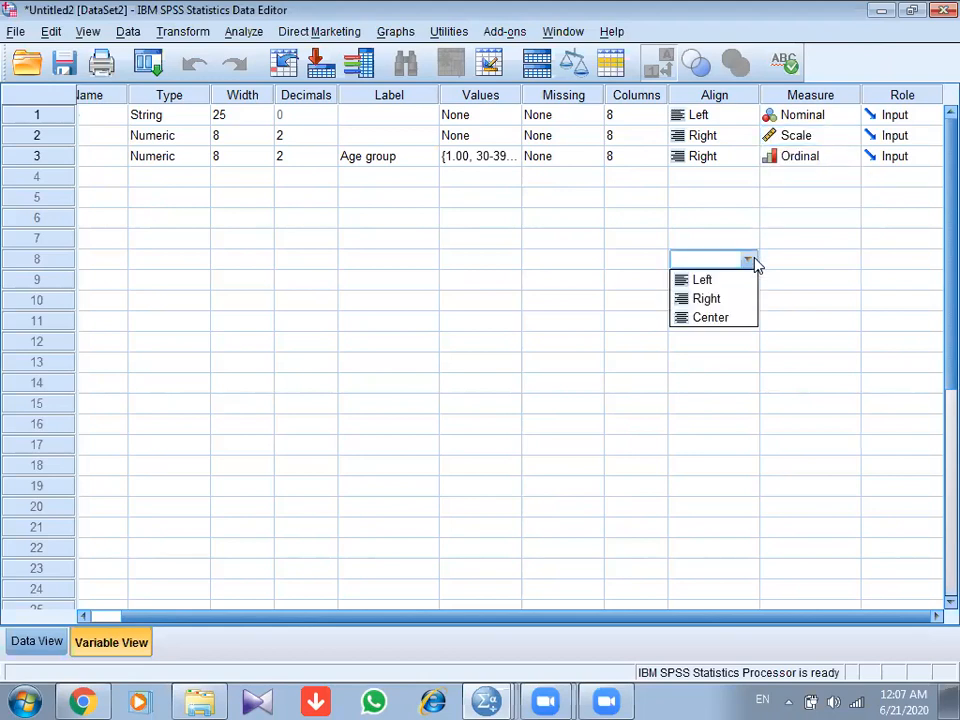
{"action": "left_click", "coordinate": [490, 487]}
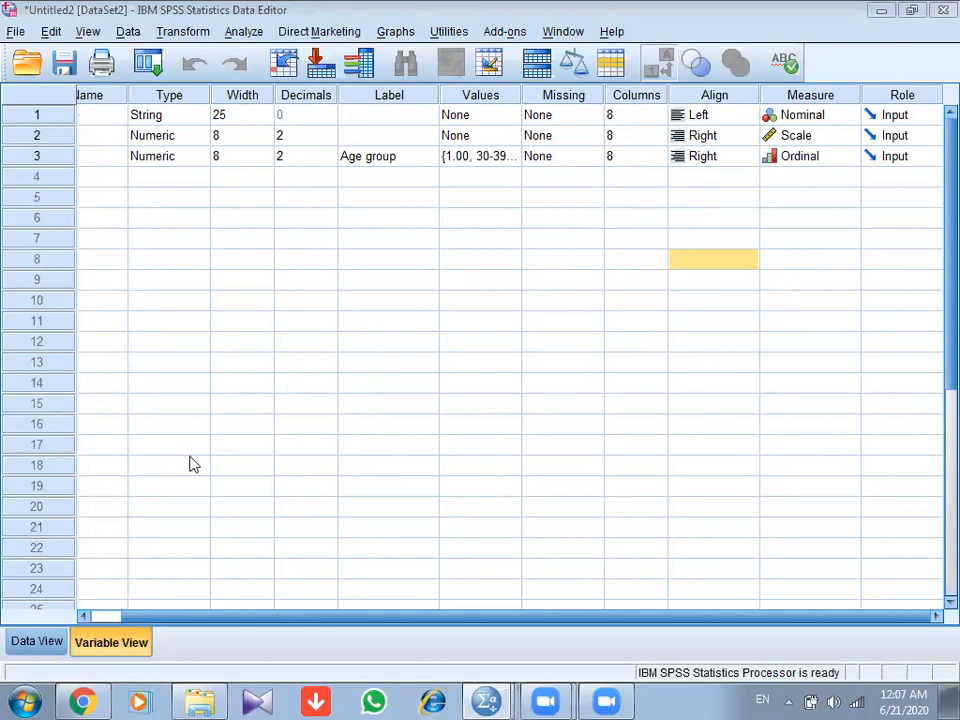
Step: Define a fourth variable named Gender below the A_gp variable
{"action": "left_click", "coordinate": [258, 606]}
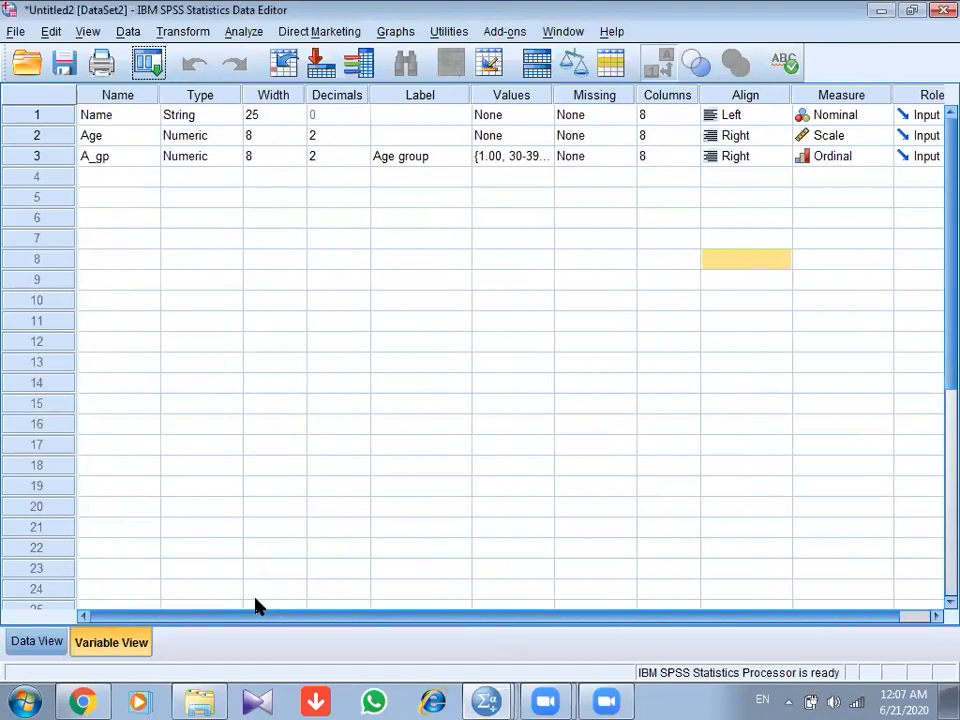
{"action": "left_click", "coordinate": [97, 184]}
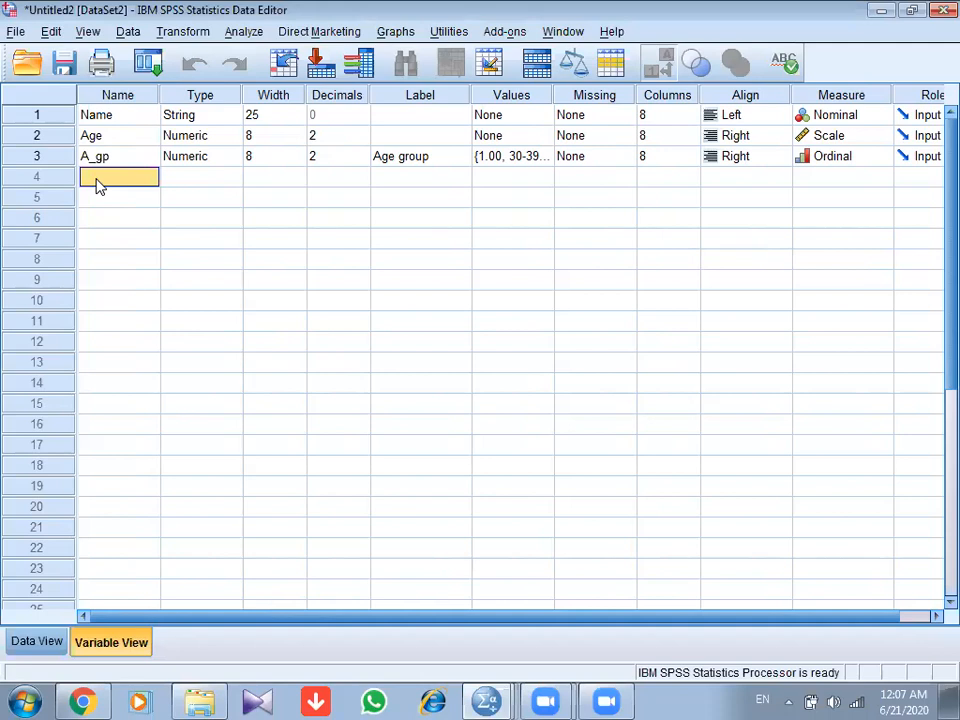
{"action": "type", "text": "Gender"}
{"action": "left_click", "coordinate": [222, 180]}
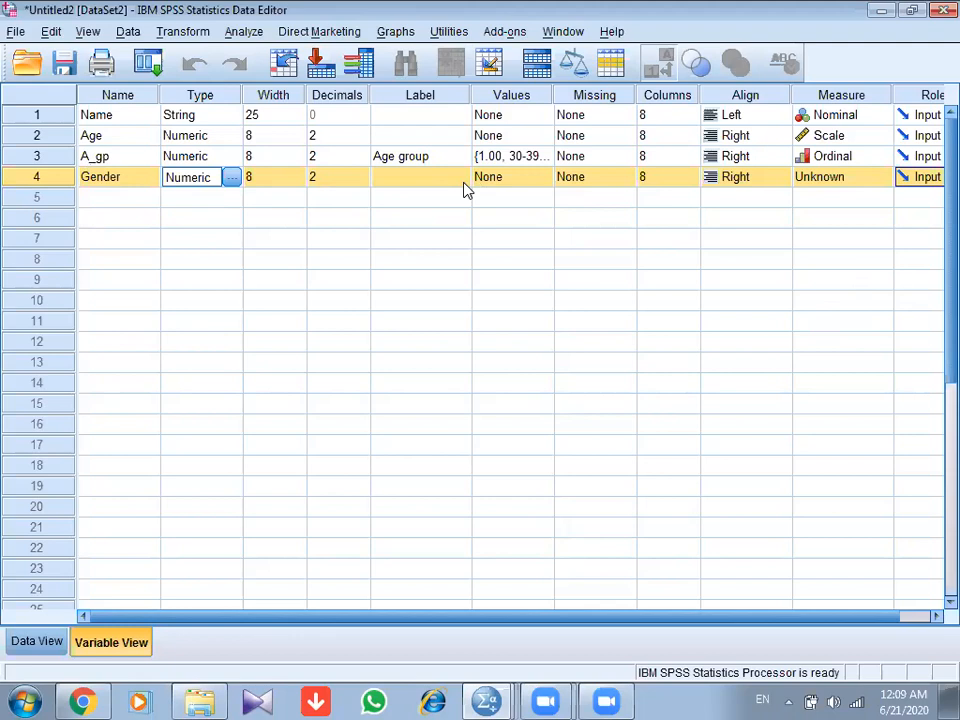
Step: Assign the Gender variable the value labels 1 for Male and 2 for Female
{"action": "double_click", "coordinate": [548, 180]}
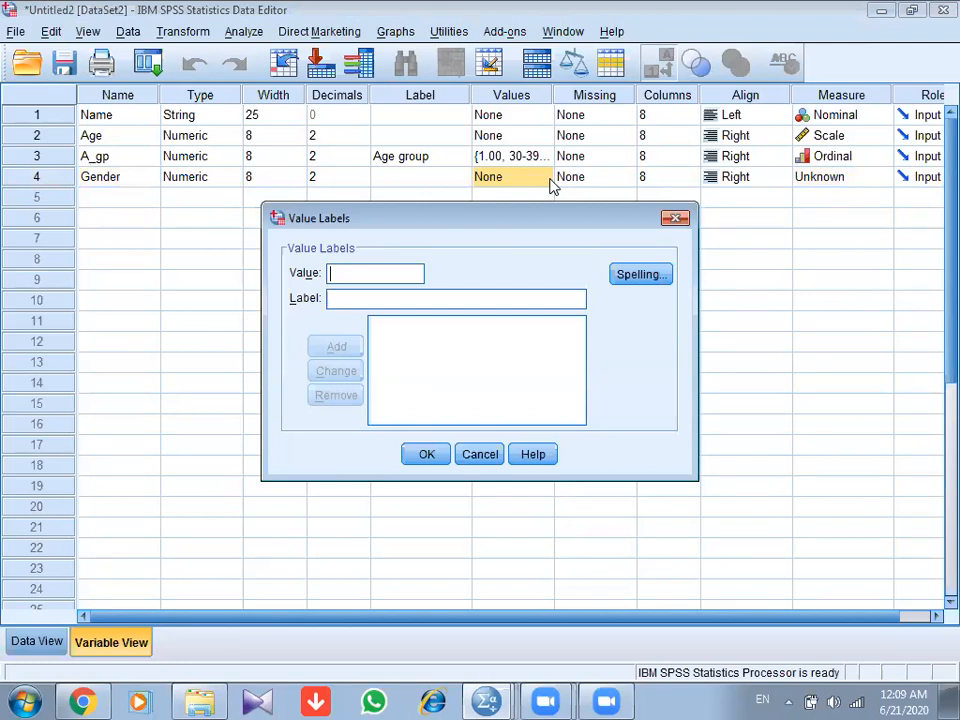
{"action": "type", "text": "1"}
{"action": "key", "text": "BackSpace"}
{"action": "type", "text": "2"}
{"action": "key", "text": "Tab"}
{"action": "type", "text": "Female"}
{"action": "key", "text": "alt+a"}
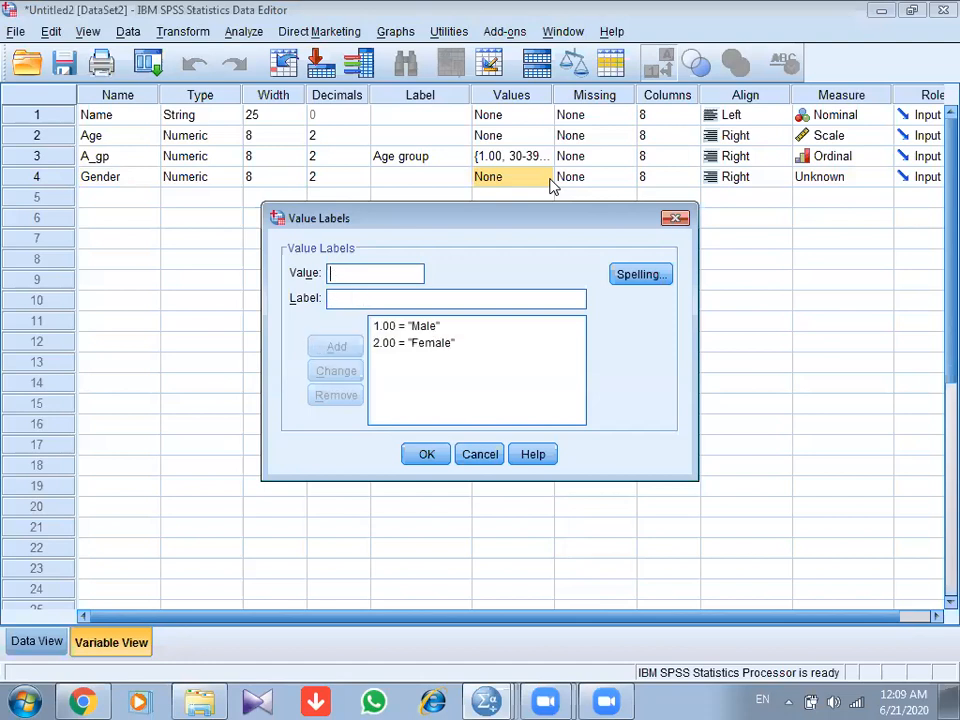
{"action": "left_click", "coordinate": [422, 454]}
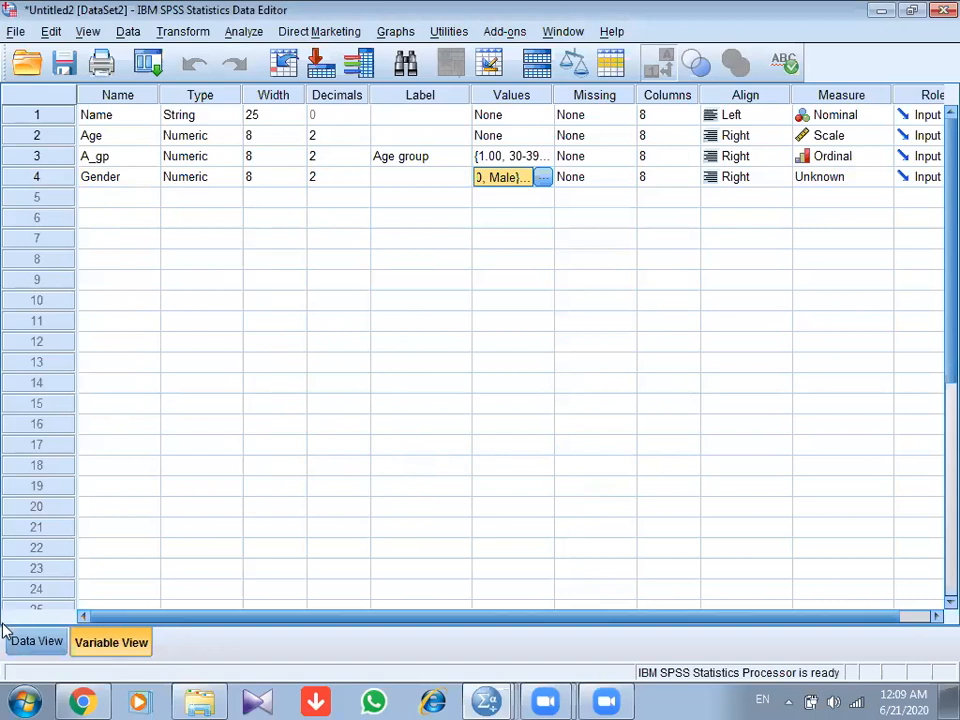
Step: Enter three people's first names in rows 1 to 3 of the Name column in the data grid
{"action": "left_click", "coordinate": [30, 650]}
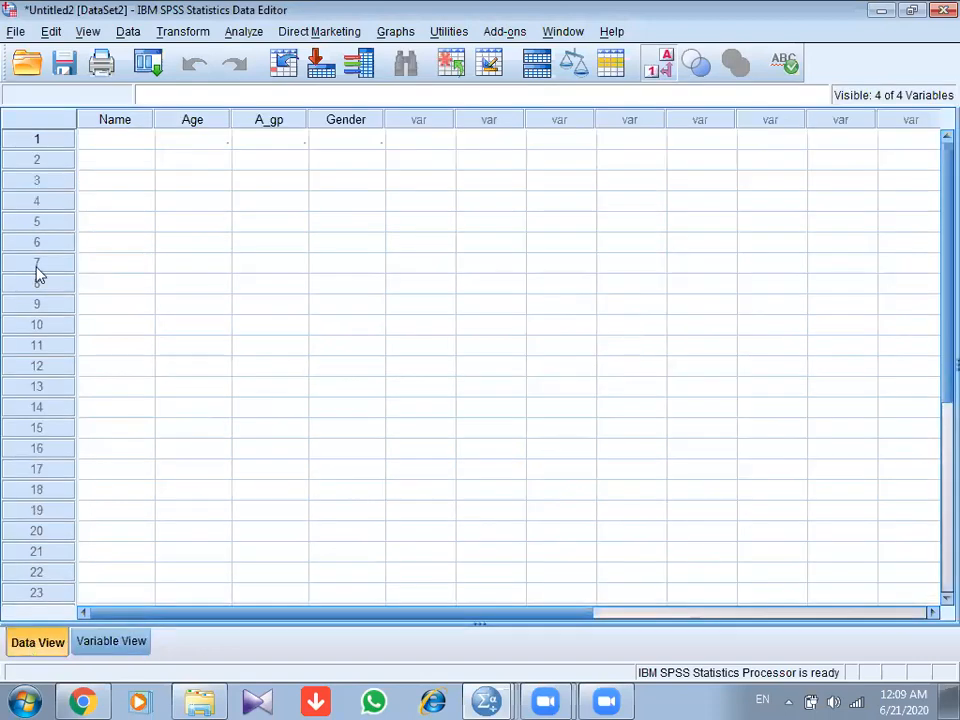
{"action": "left_click", "coordinate": [126, 145]}
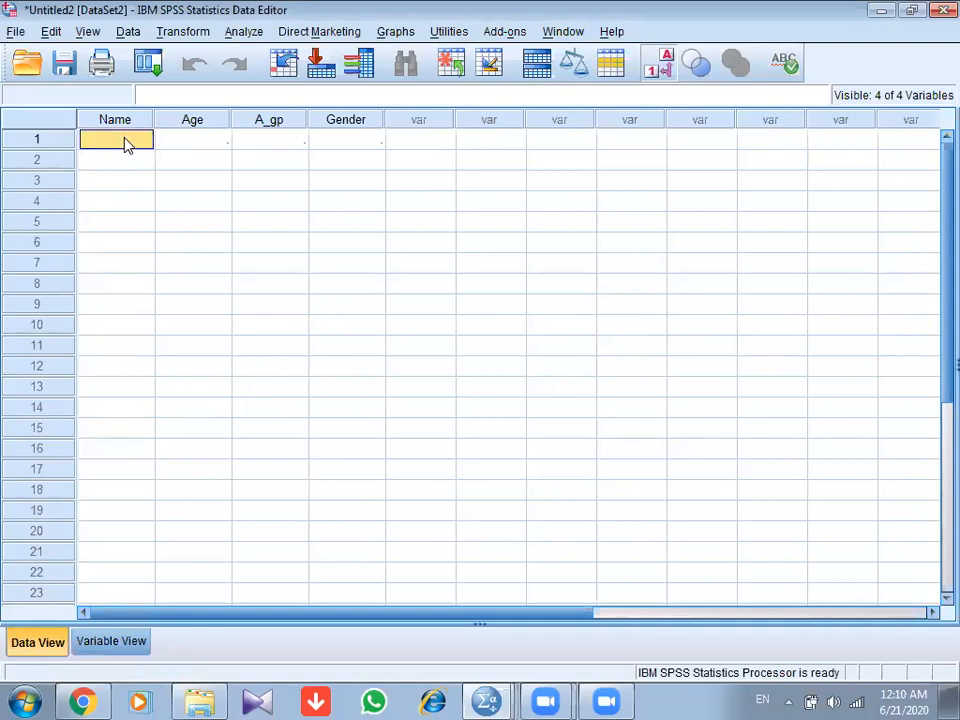
{"action": "type", "text": "Ahmad"}
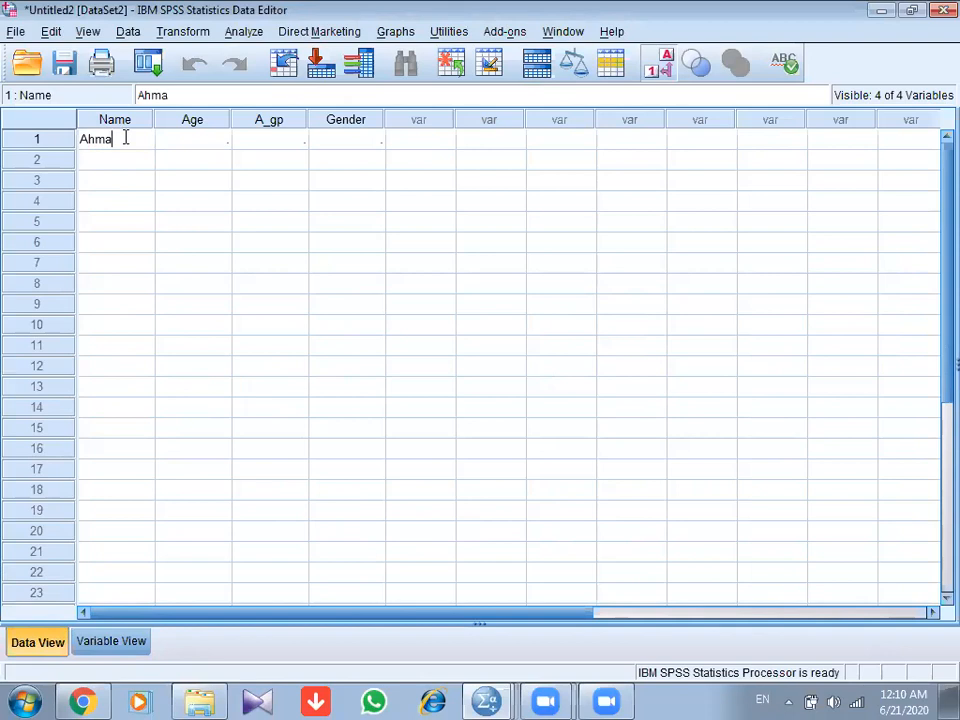
{"action": "key", "text": "Return"}
{"action": "type", "text": "Fariya"}
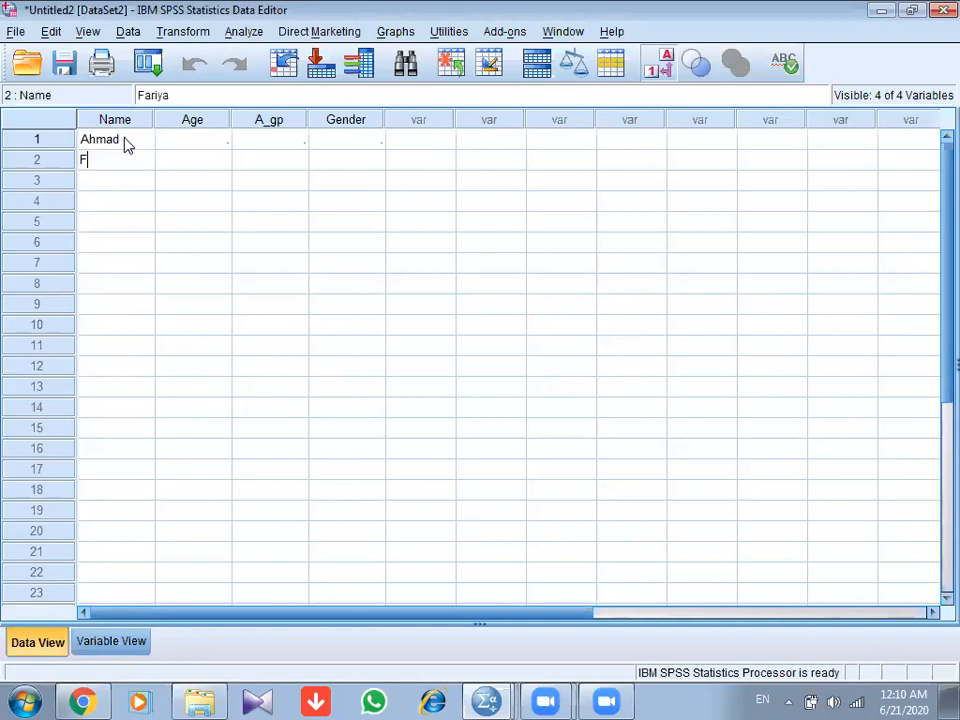
{"action": "key", "text": "Return"}
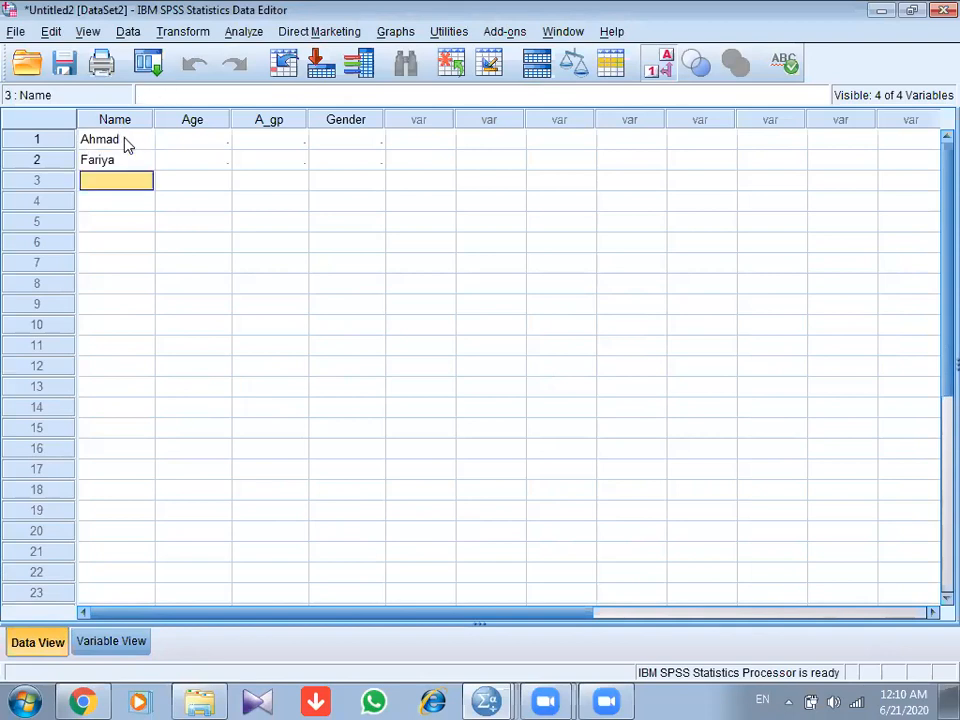
{"action": "type", "text": "Arsalan"}
{"action": "key", "text": "Return"}
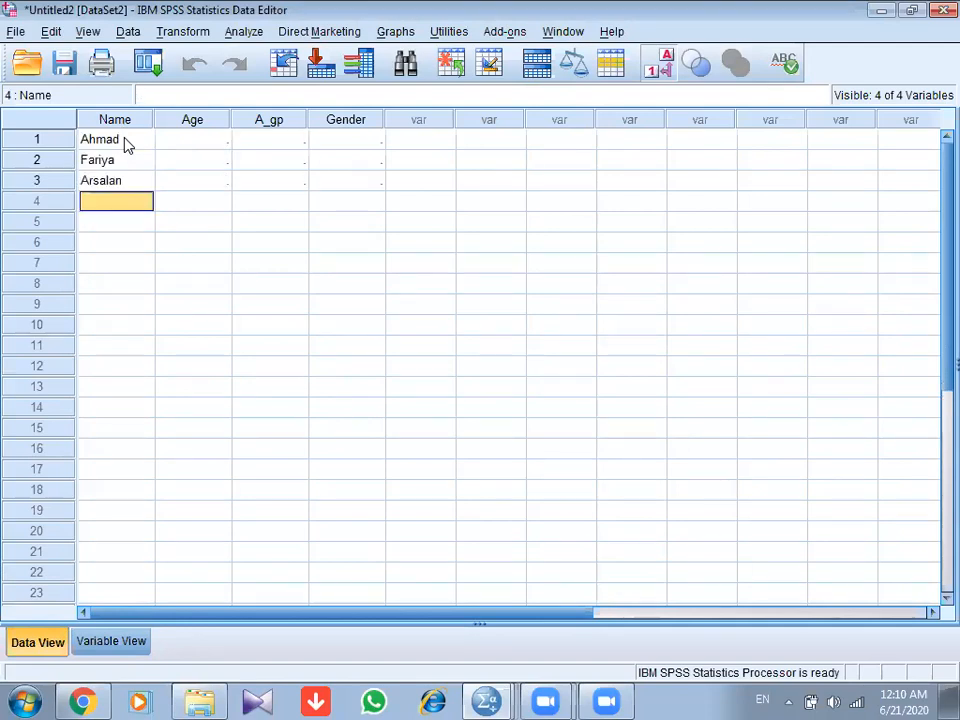
Step: Enter five more people's first names in rows 4 to 8 of the Name column
{"action": "type", "text": "Arqam"}
{"action": "key", "text": "Return"}
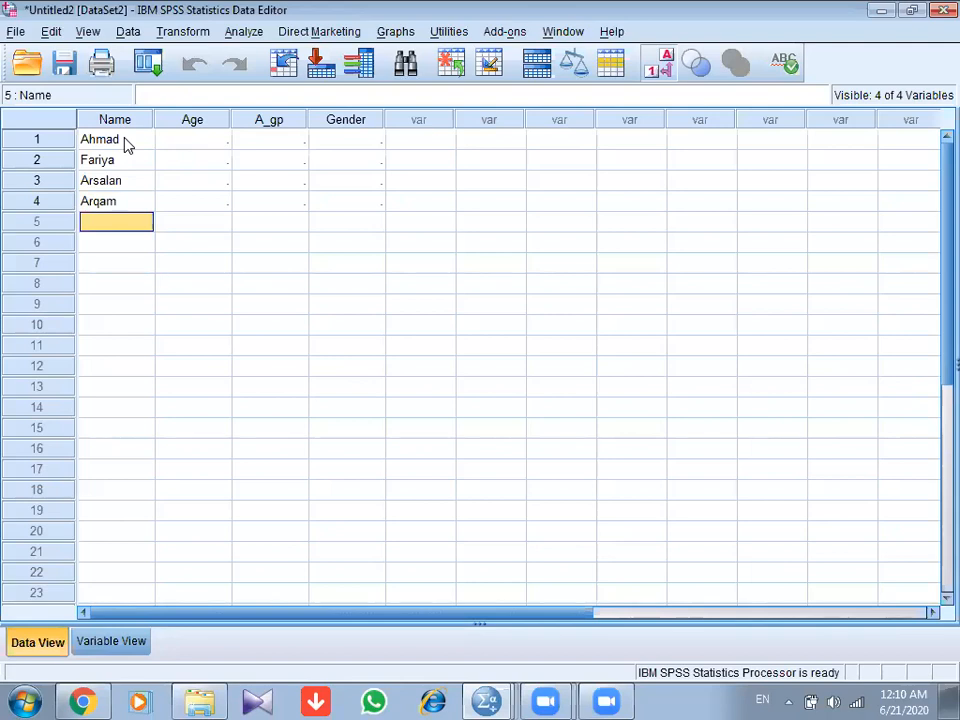
{"action": "type", "text": "Shehla"}
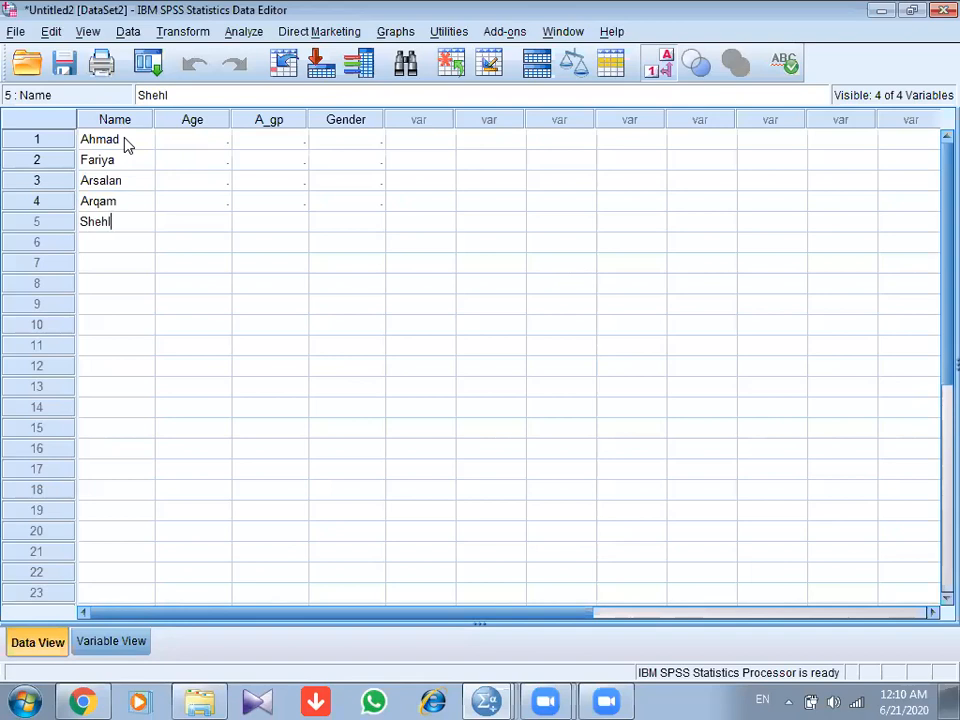
{"action": "key", "text": "Return"}
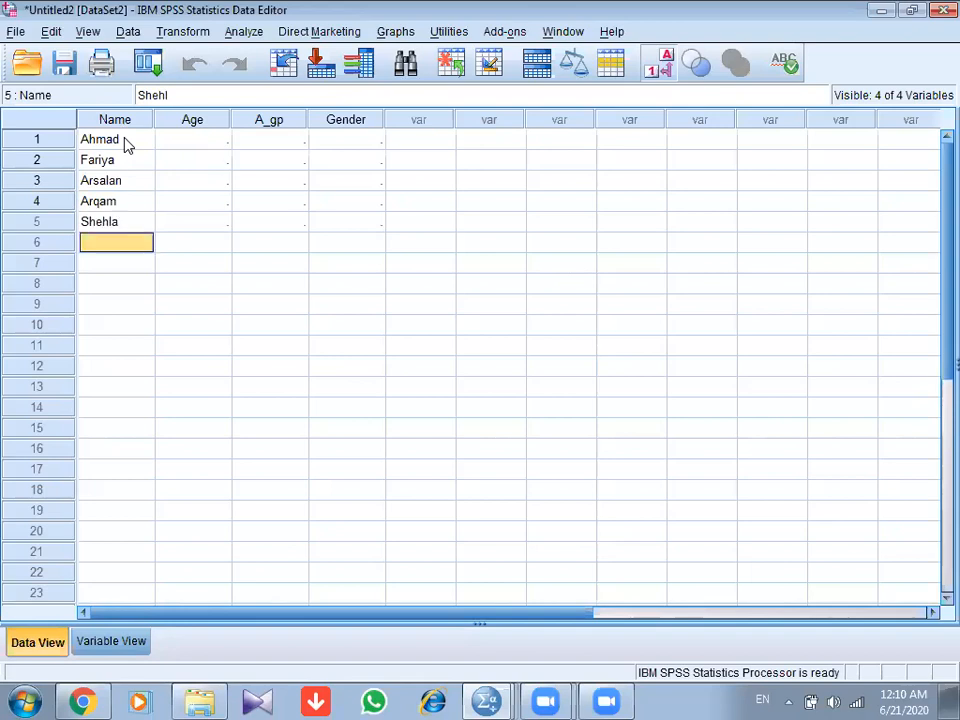
{"action": "type", "text": "Raza"}
{"action": "key", "text": "Return"}
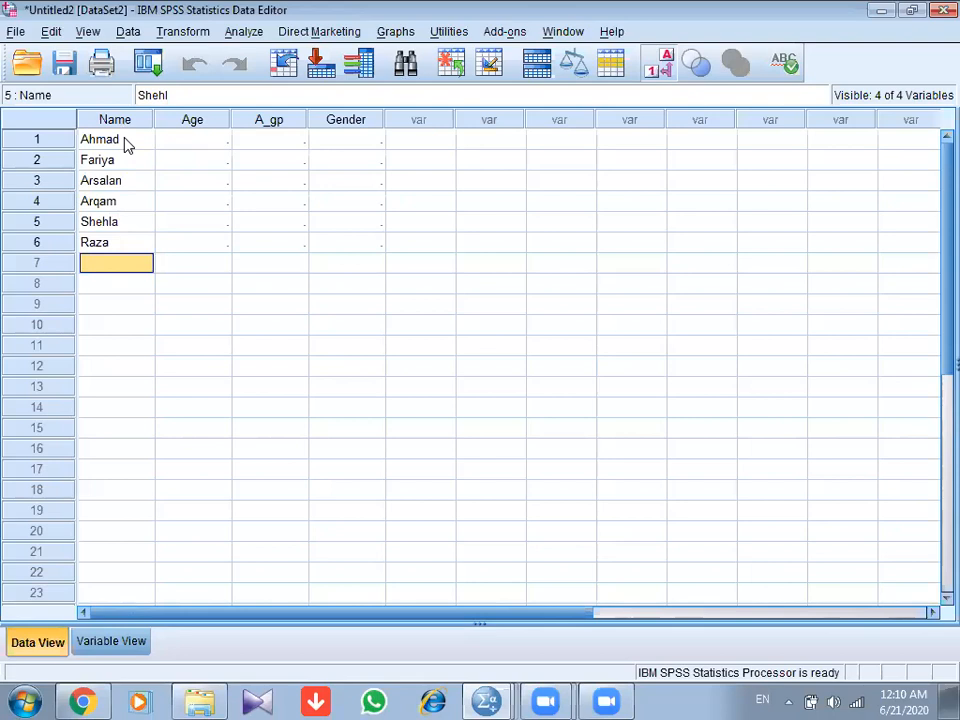
{"action": "type", "text": "Shazma"}
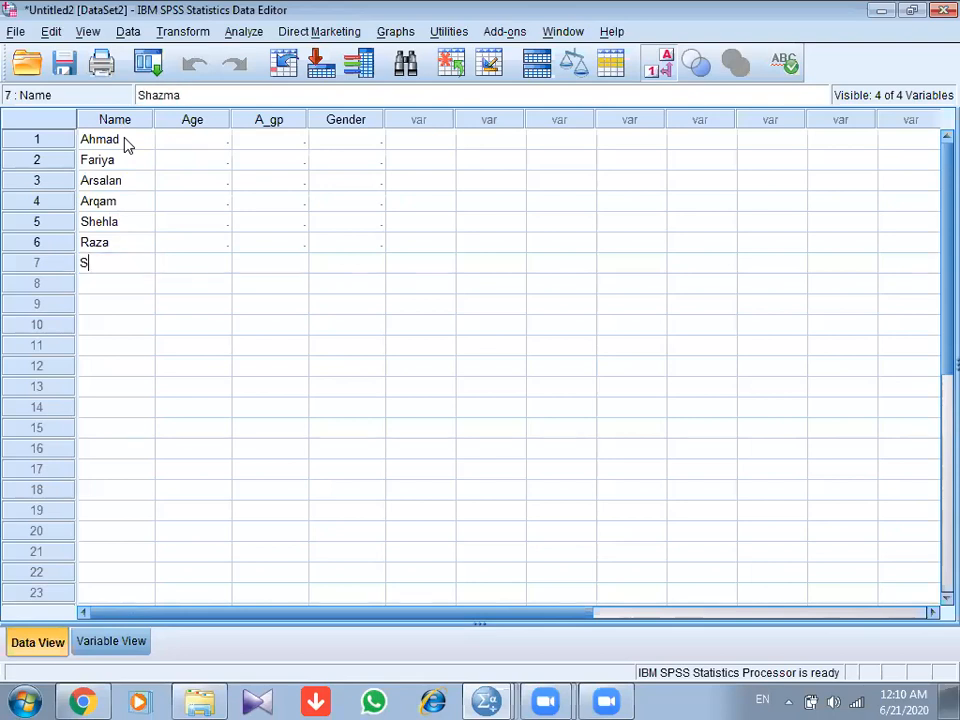
{"action": "key", "text": "Return"}
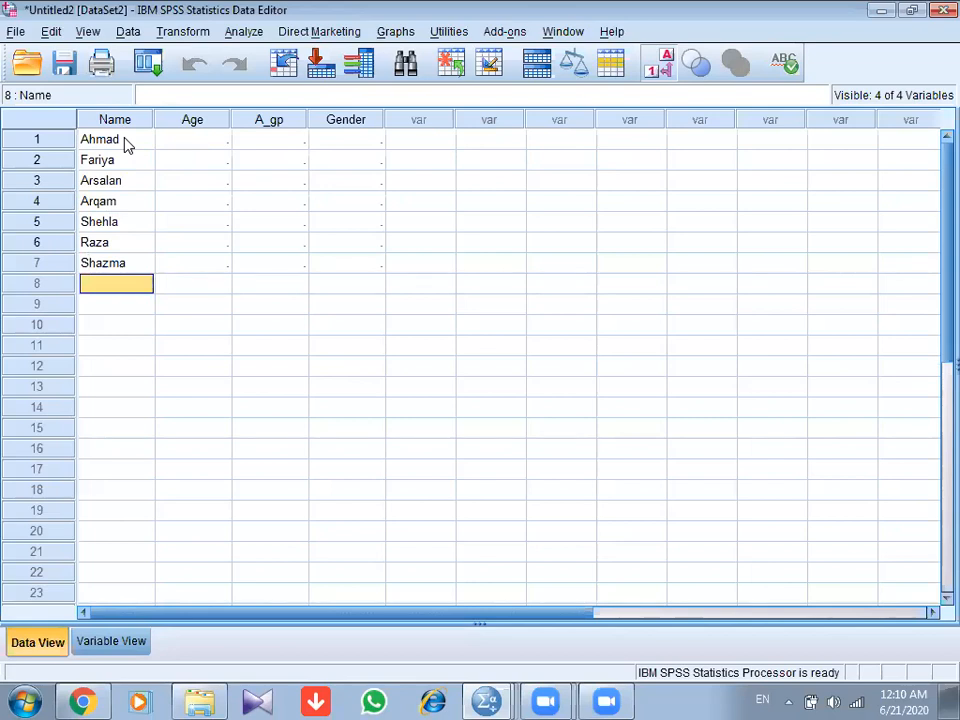
{"action": "type", "text": "Rija"}
{"action": "key", "text": "Return"}
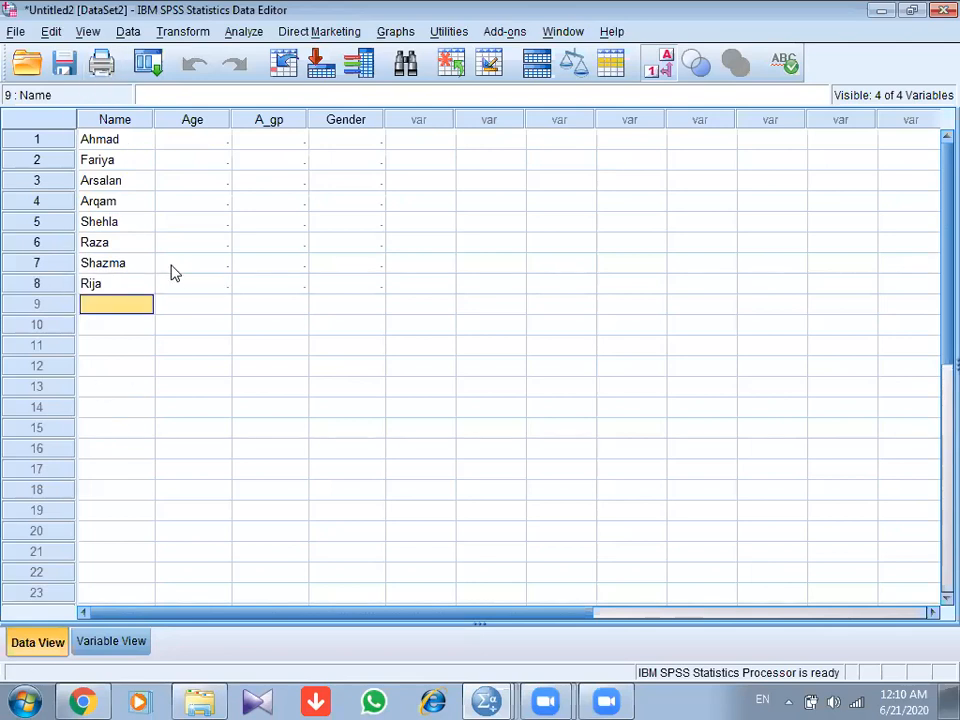
Step: Enter the ages 34, 45, 54, 51 and 50 in rows 1 to 5 of the Age column
{"action": "left_click", "coordinate": [211, 143]}
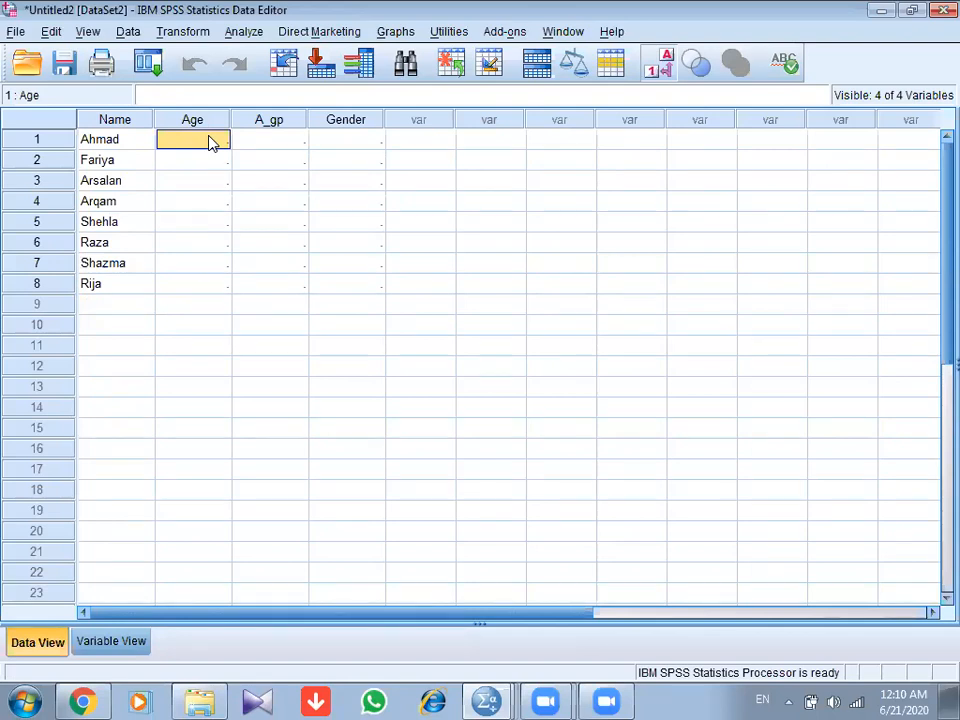
{"action": "type", "text": "34"}
{"action": "key", "text": "Return"}
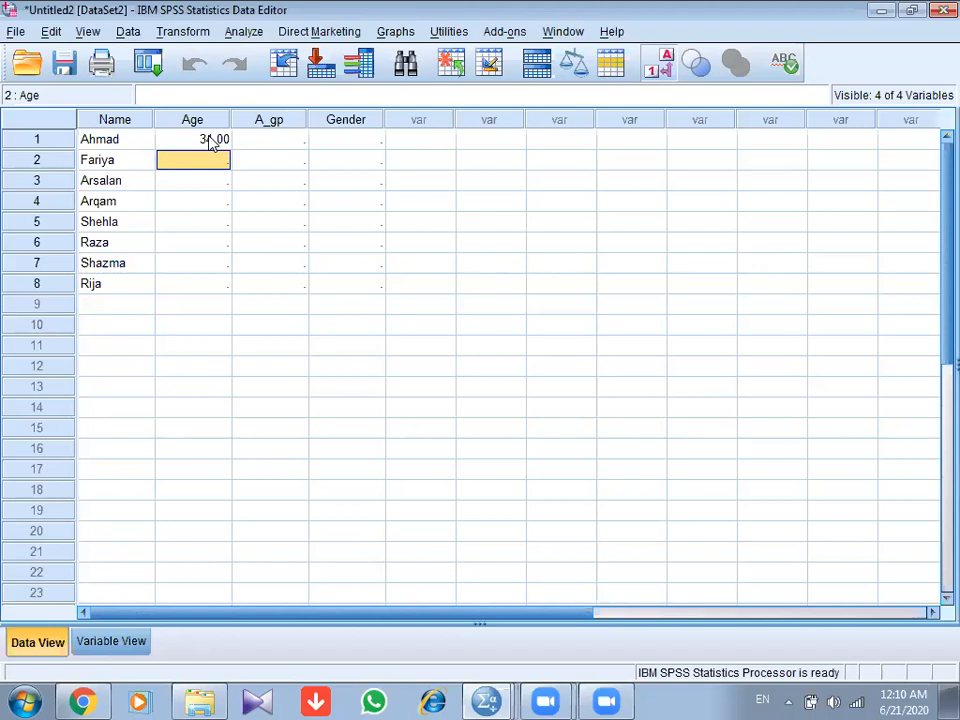
{"action": "key", "text": "Return"}
{"action": "type", "text": "54"}
{"action": "key", "text": "Return"}
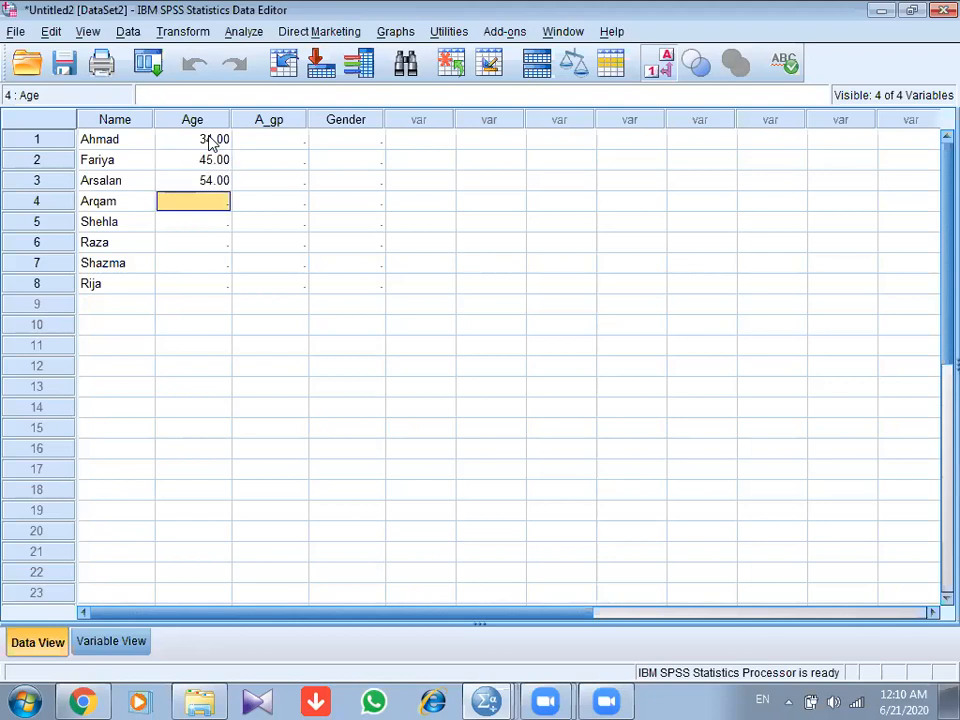
{"action": "type", "text": "51"}
{"action": "key", "text": "Return"}
{"action": "type", "text": "50"}
{"action": "key", "text": "Return"}
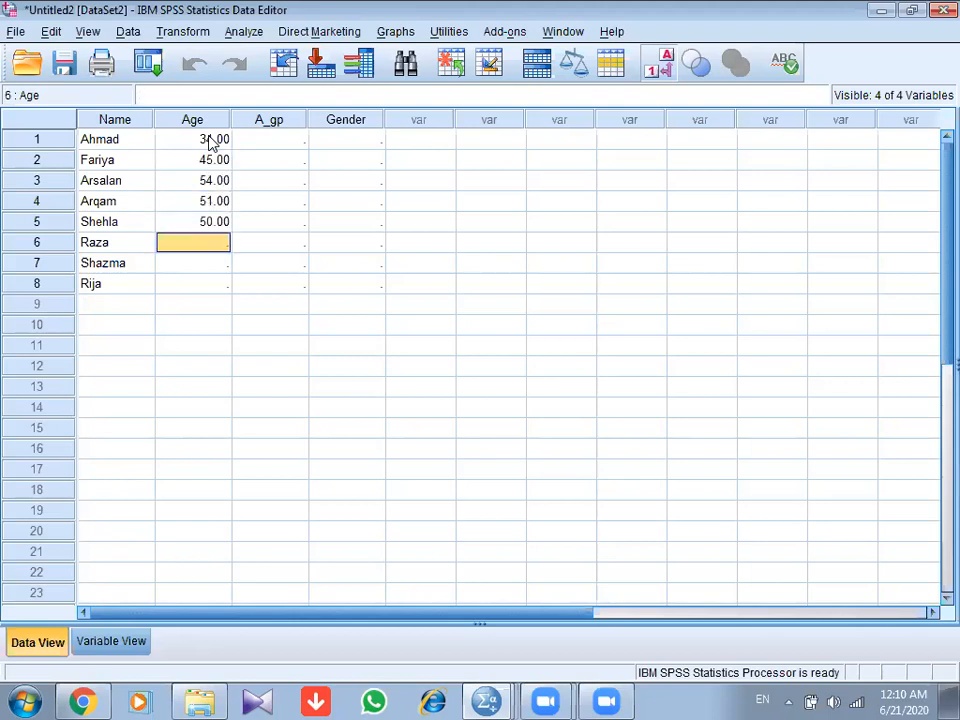
Step: Enter the ages 33, 40 and 34 in rows 6 to 8 of the Age column
{"action": "type", "text": "3"}
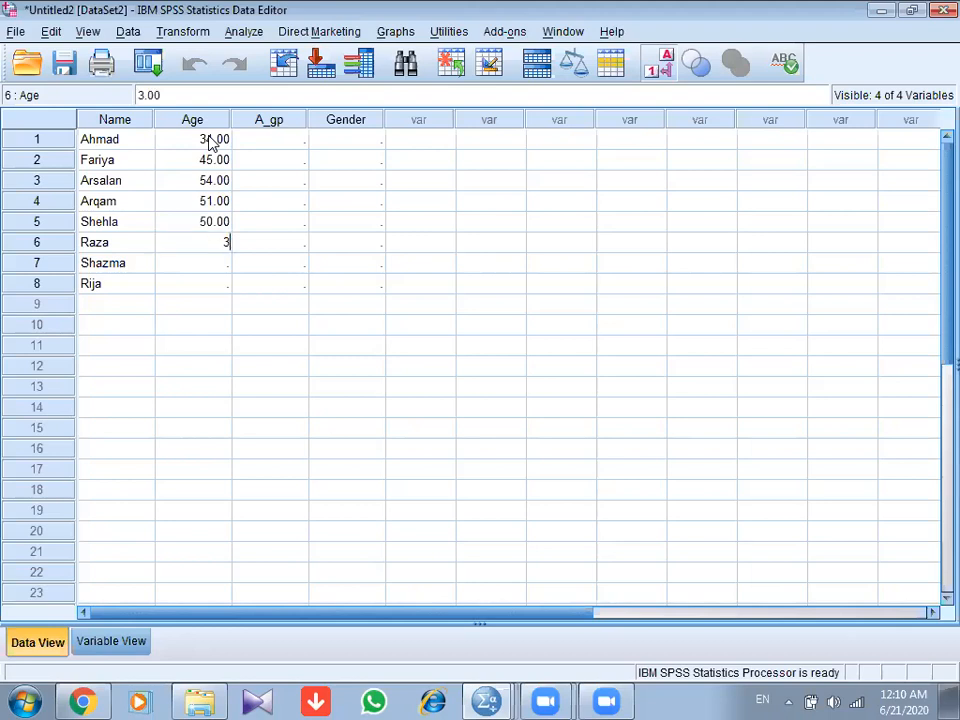
{"action": "type", "text": "33"}
{"action": "key", "text": "Return"}
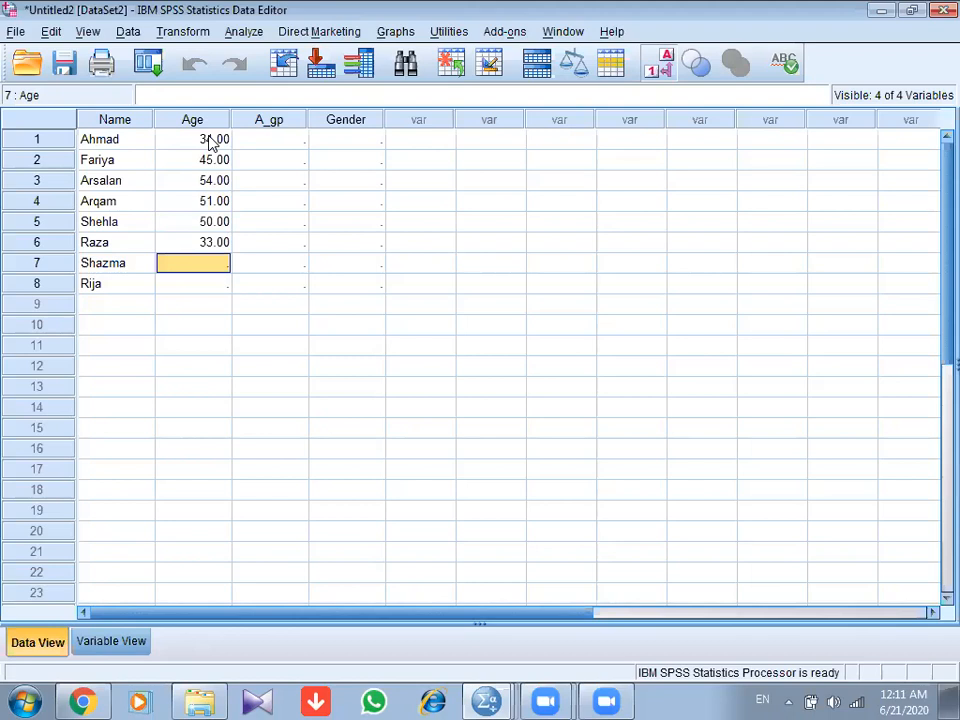
{"action": "type", "text": "40"}
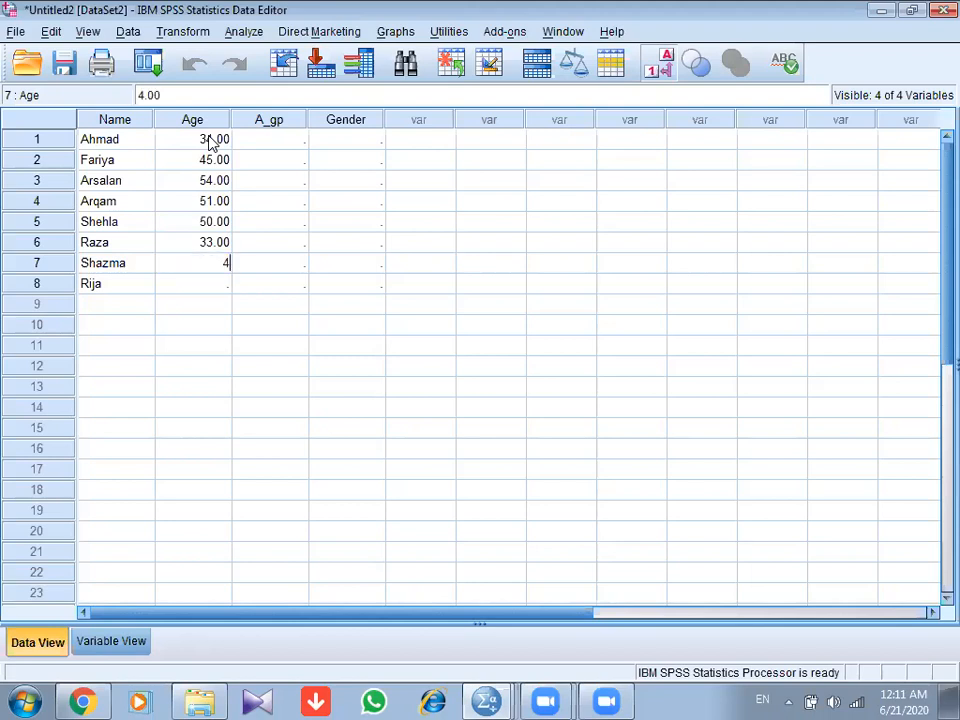
{"action": "key", "text": "Return"}
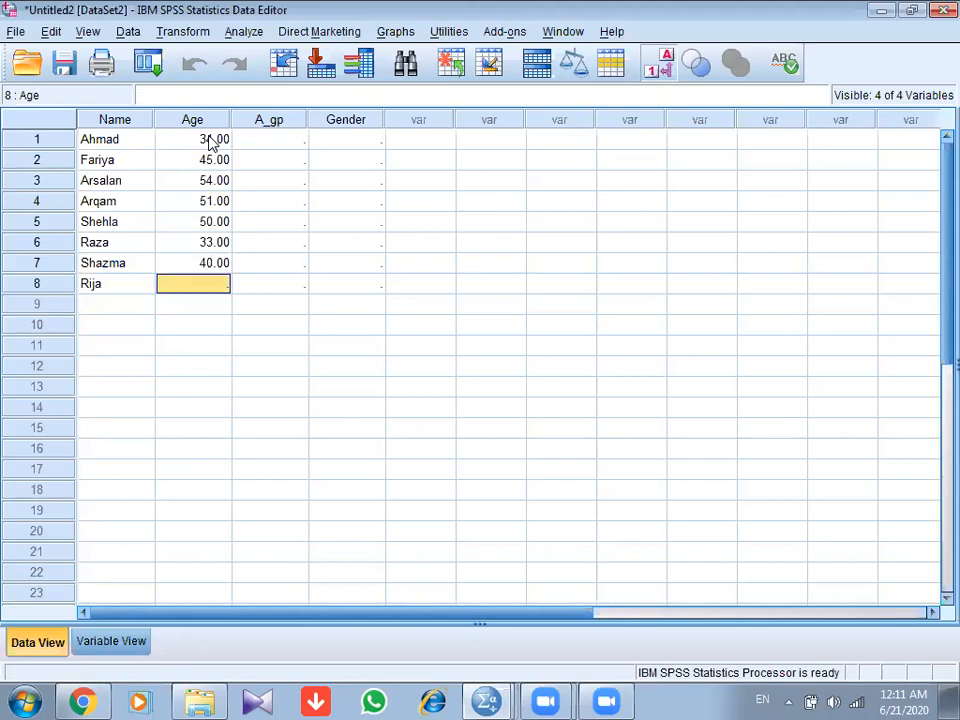
{"action": "type", "text": "34"}
{"action": "key", "text": "Return"}
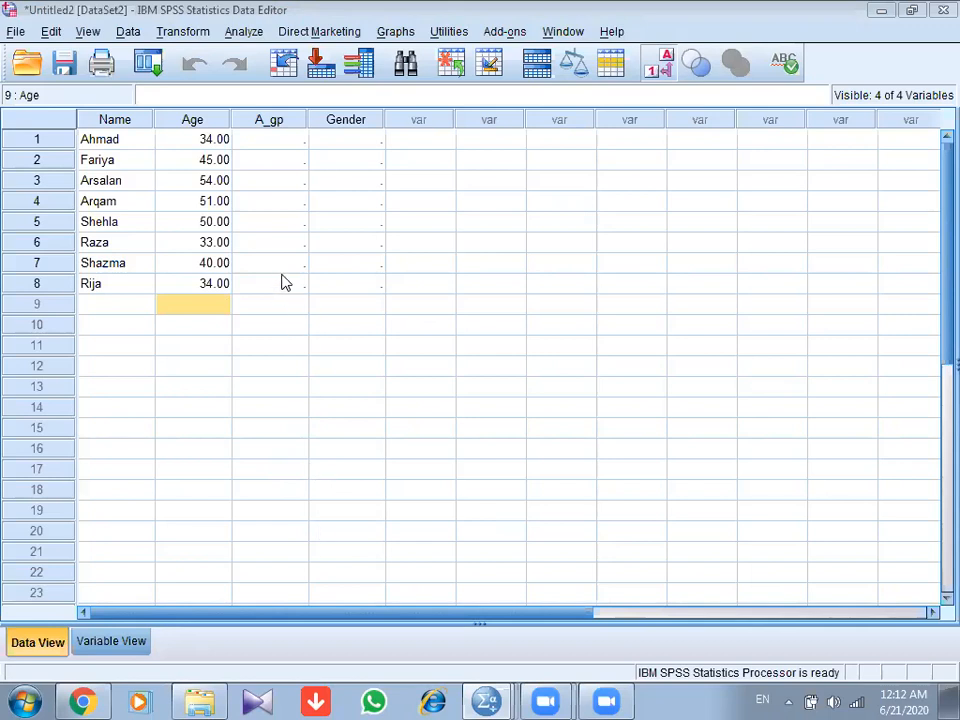
Step: Fill A_gp for rows 1 to 5 with the age groups 30-39, 40-49, 50- 59, 50- 59 and 50- 59
{"action": "left_click", "coordinate": [272, 145]}
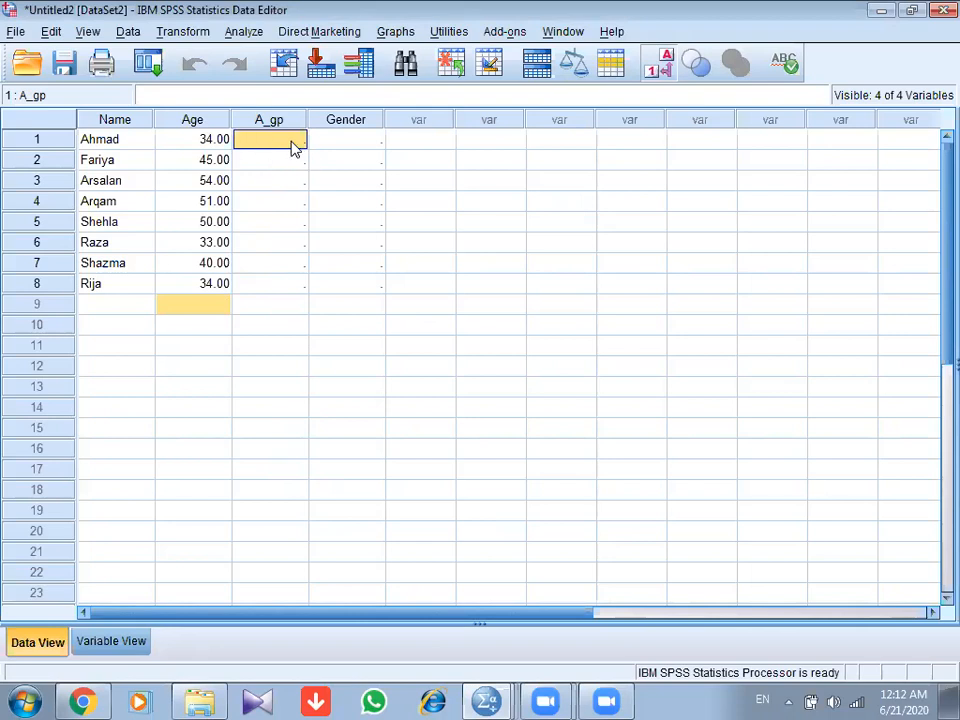
{"action": "type", "text": "1"}
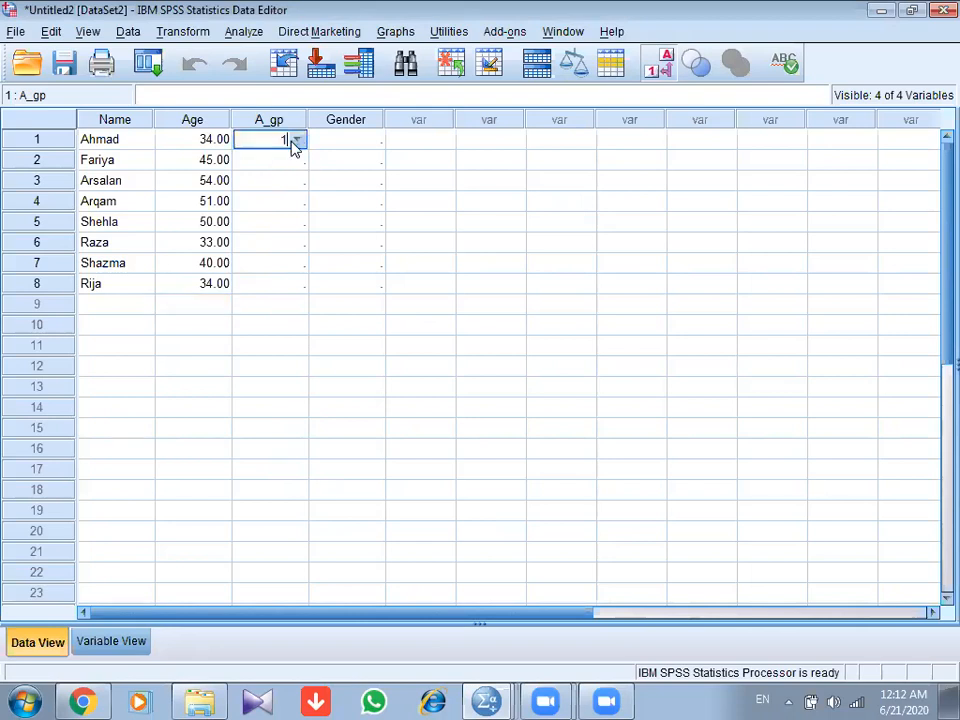
{"action": "left_click", "coordinate": [296, 141]}
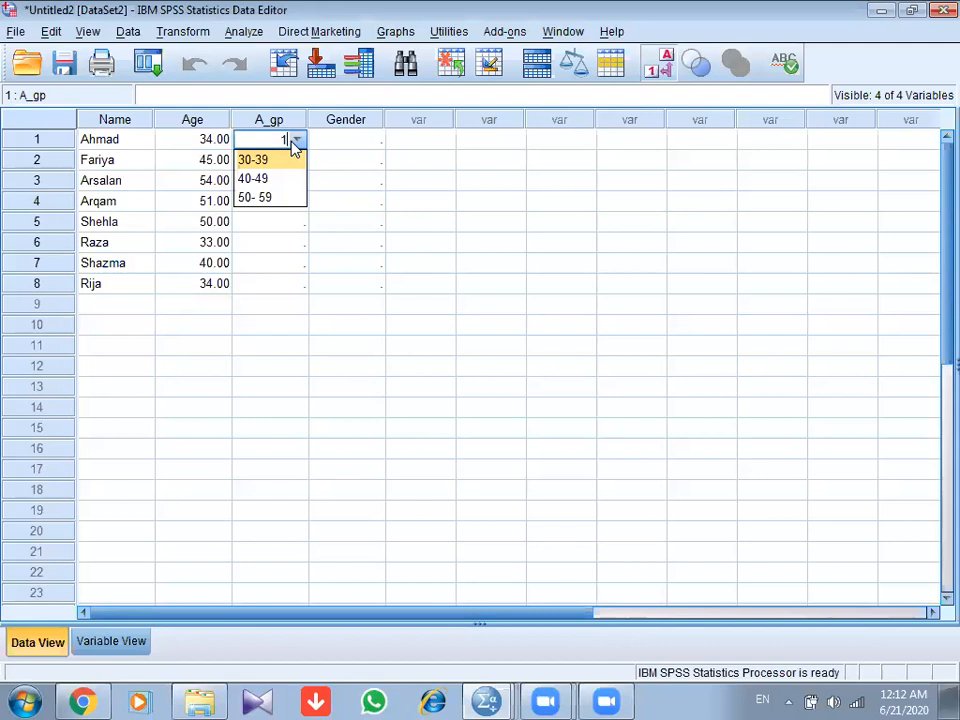
{"action": "key", "text": "Return"}
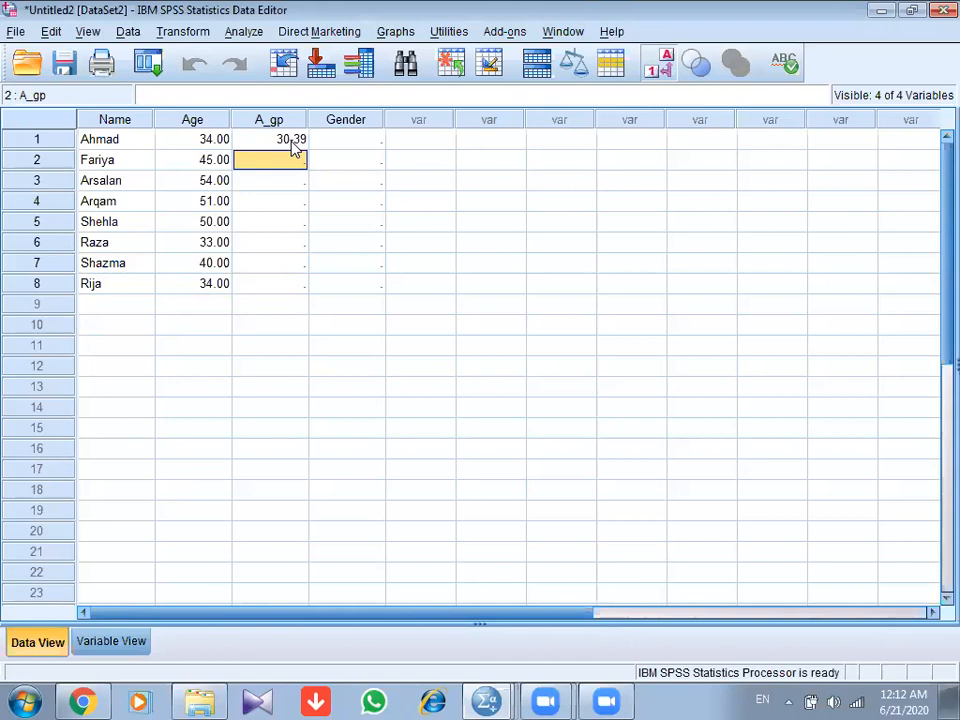
{"action": "type", "text": "2"}
{"action": "key", "text": "Return"}
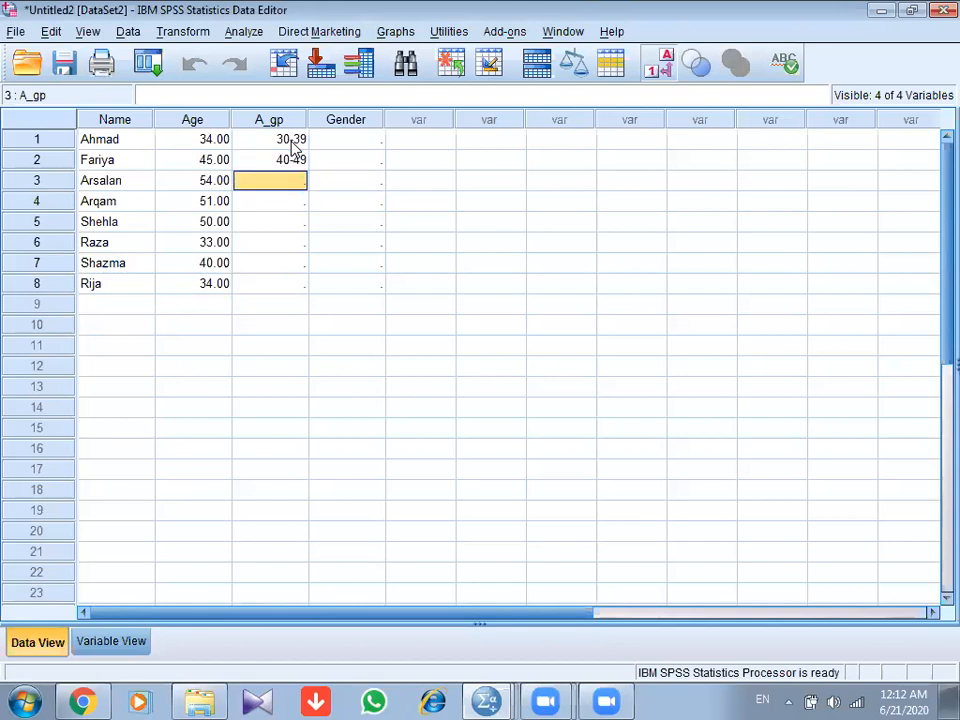
{"action": "type", "text": "30-39"}
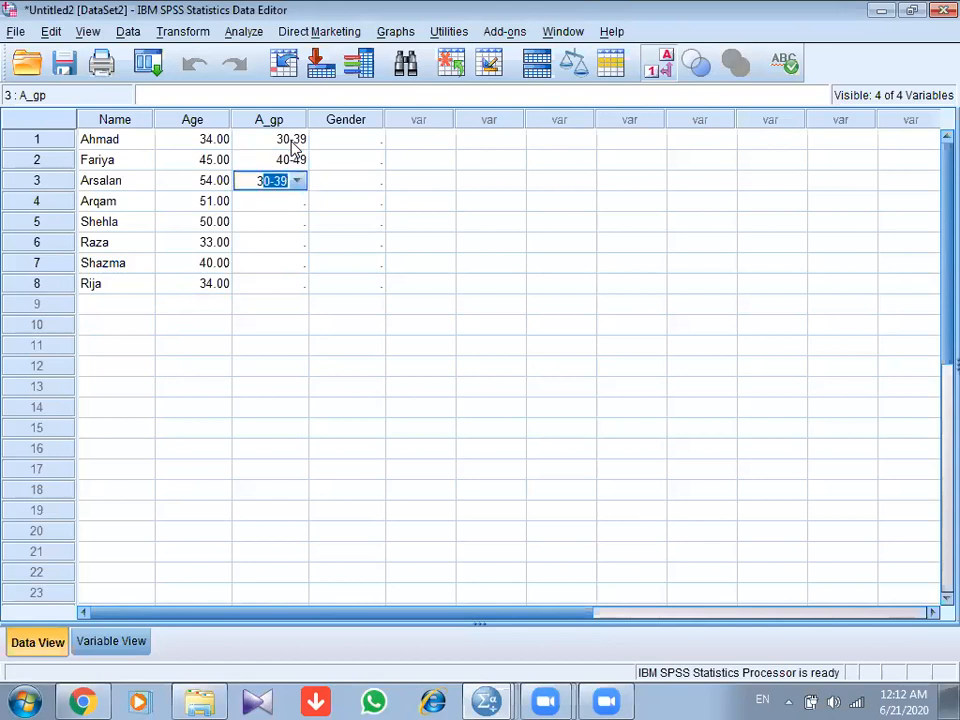
{"action": "key", "text": "Return"}
{"action": "key", "text": "Return"}
{"action": "type", "text": "50- 59"}
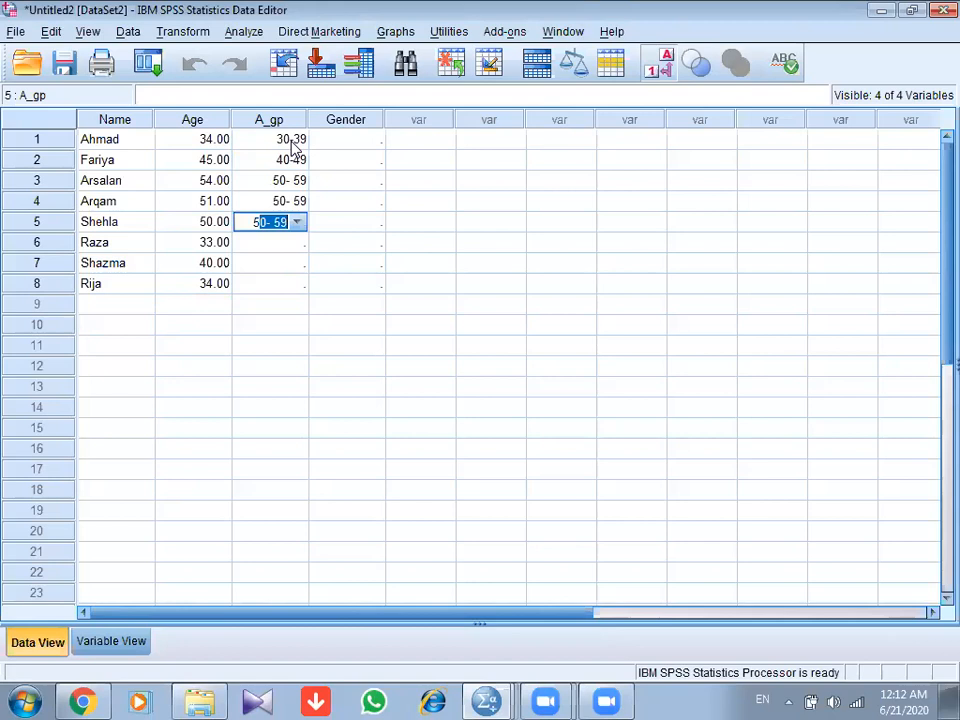
{"action": "key", "text": "Return"}
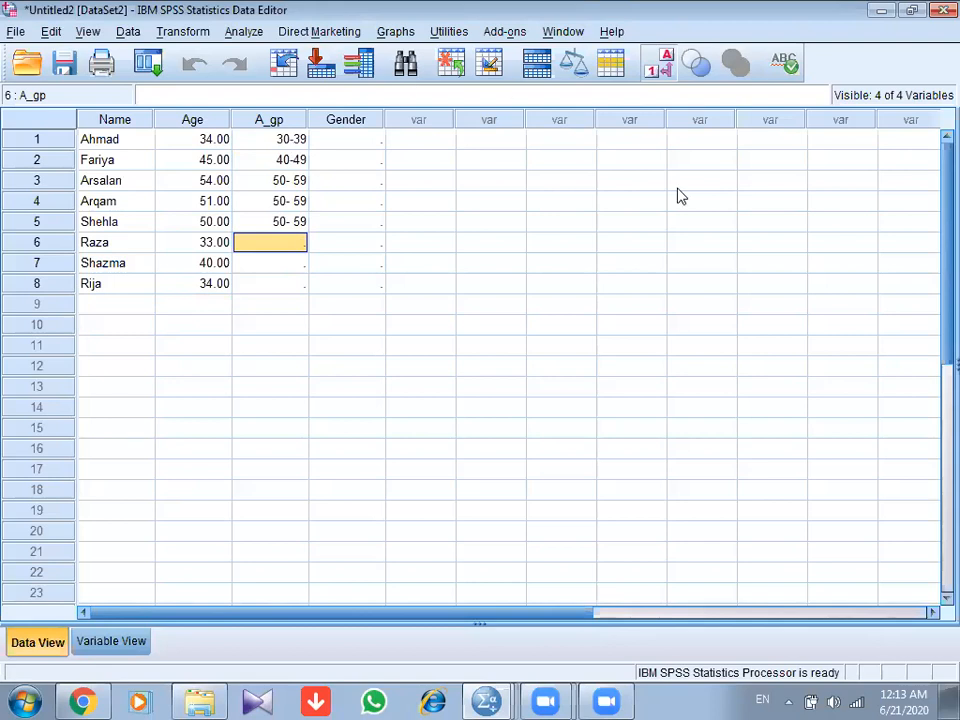
Step: Fill A_gp for rows 6 to 8 with the age groups 30-39, 40-49 and 30-39
{"action": "type", "text": "3"}
{"action": "key", "text": "Return"}
{"action": "type", "text": "40-49"}
{"action": "key", "text": "Return"}
{"action": "type", "text": "3"}
{"action": "key", "text": "Return"}
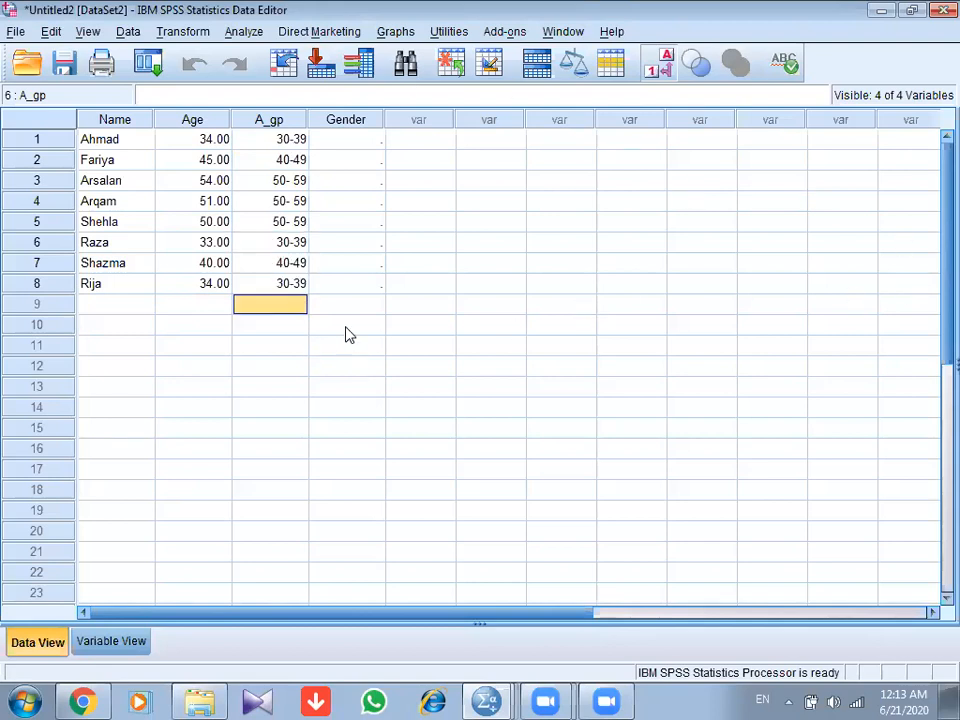
Step: Code Gender for rows 1 to 4 as Male (1), Female (2), Male (1) and Male (1)
{"action": "left_click", "coordinate": [351, 142]}
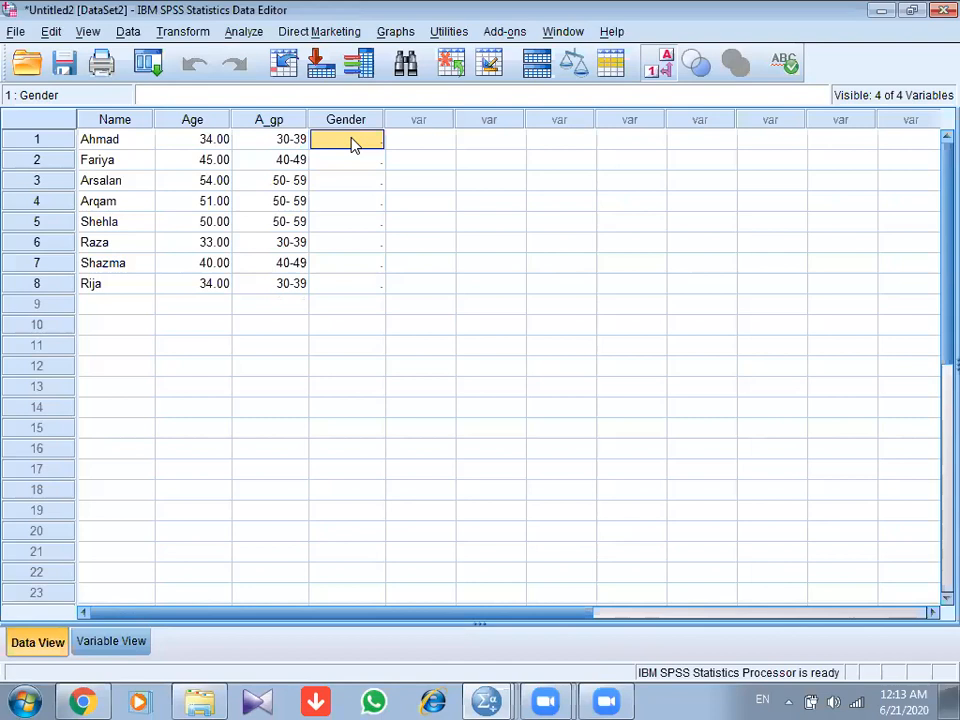
{"action": "type", "text": "1"}
{"action": "key", "text": "Return"}
{"action": "type", "text": "22"}
{"action": "key", "text": "Return"}
{"action": "key", "text": "Up"}
{"action": "type", "text": "2"}
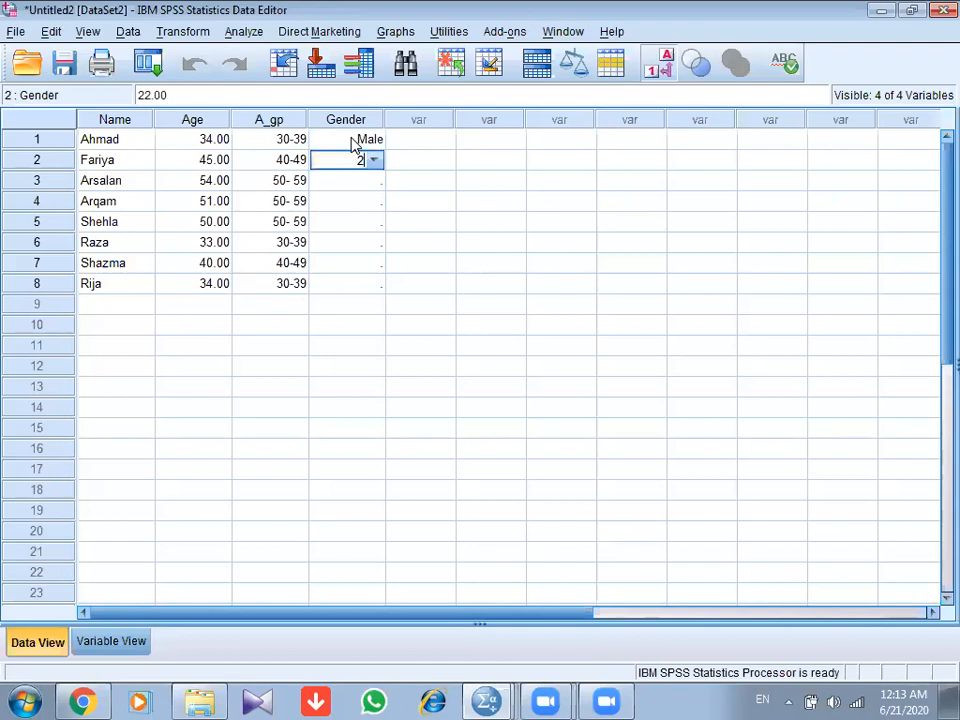
{"action": "key", "text": "Return"}
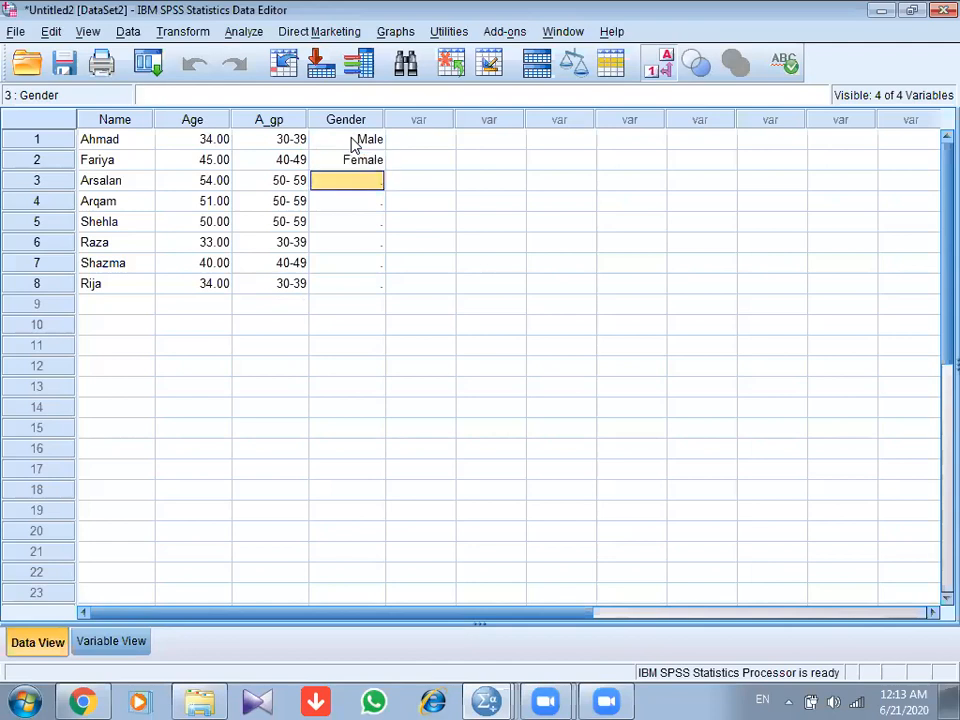
{"action": "type", "text": "1"}
{"action": "key", "text": "Return"}
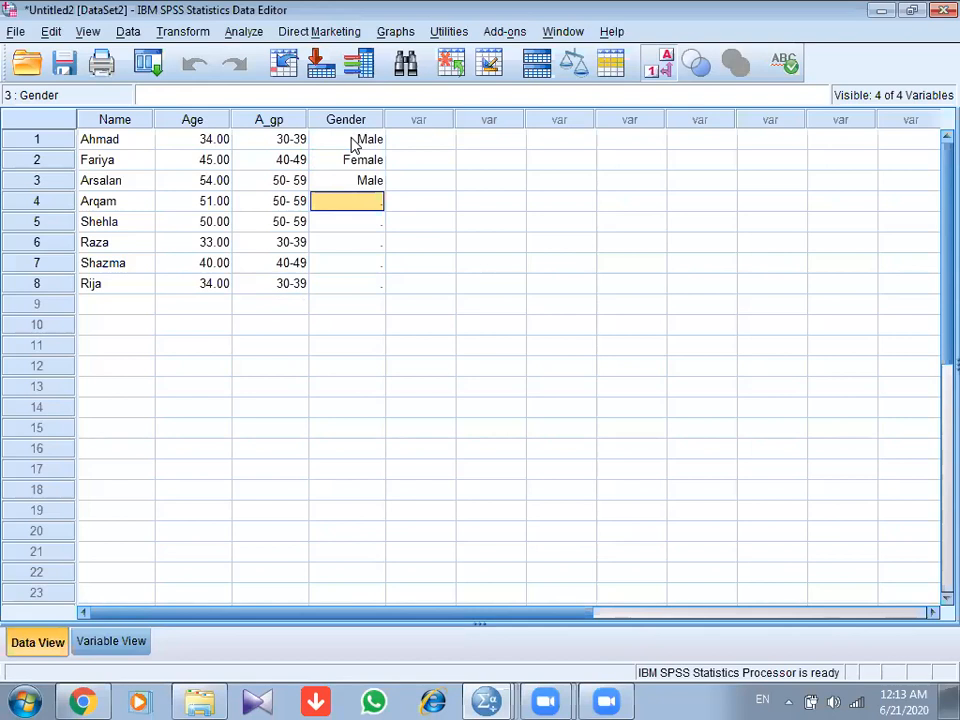
{"action": "type", "text": "1"}
{"action": "key", "text": "Return"}
Step: Code Gender for rows 5 to 8 as Female (2), Male (1), Female (2) and Female (2)
{"action": "type", "text": "22"}
{"action": "key", "text": "BackSpace"}
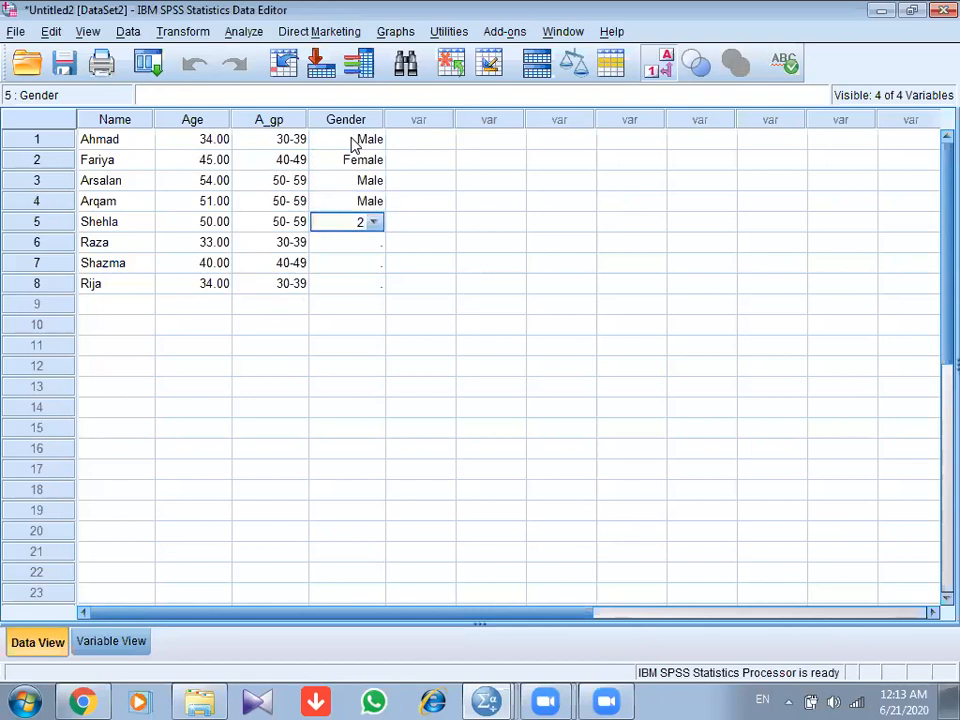
{"action": "key", "text": "Return"}
{"action": "key", "text": "Return"}
{"action": "key", "text": "Return"}
{"action": "type", "text": "2"}
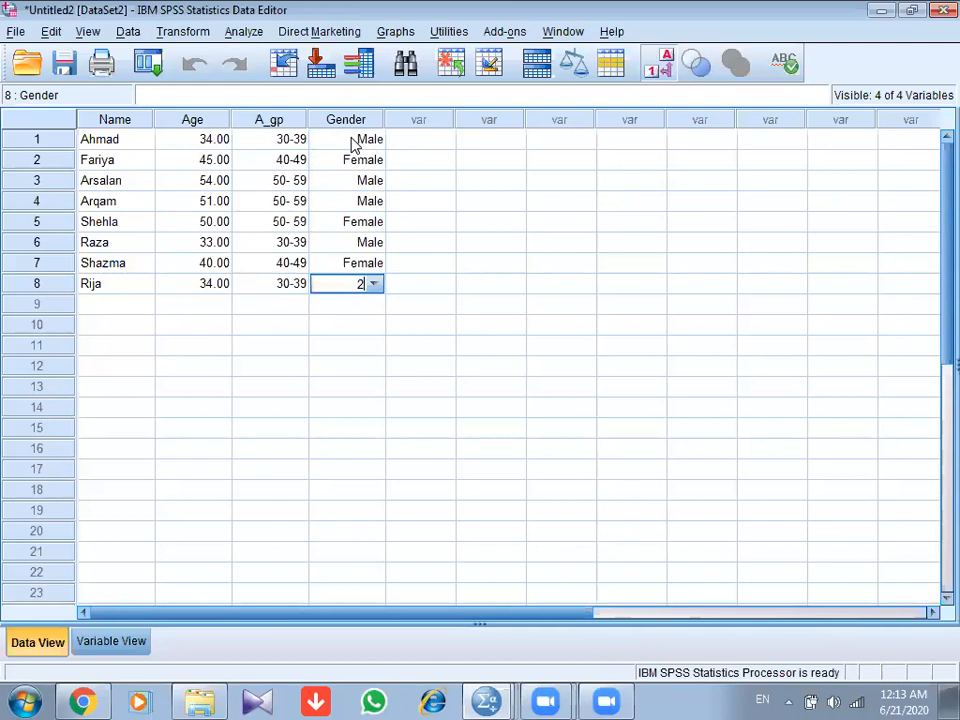
{"action": "key", "text": "Return"}
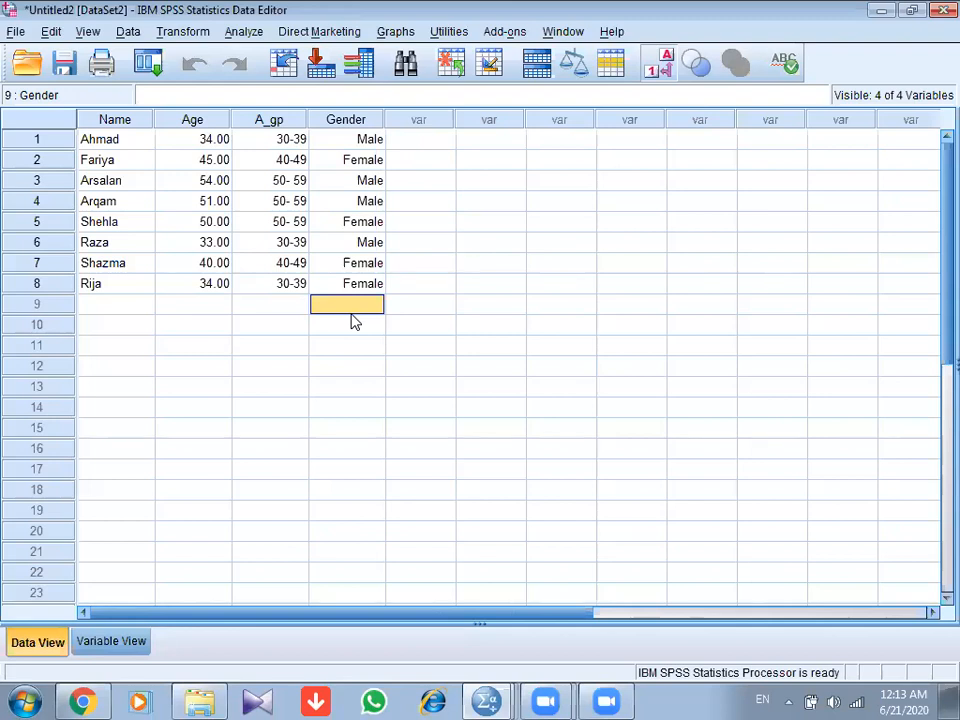
Step: Review the variable definitions, comparing them with the entered case data
{"action": "left_click", "coordinate": [117, 646]}
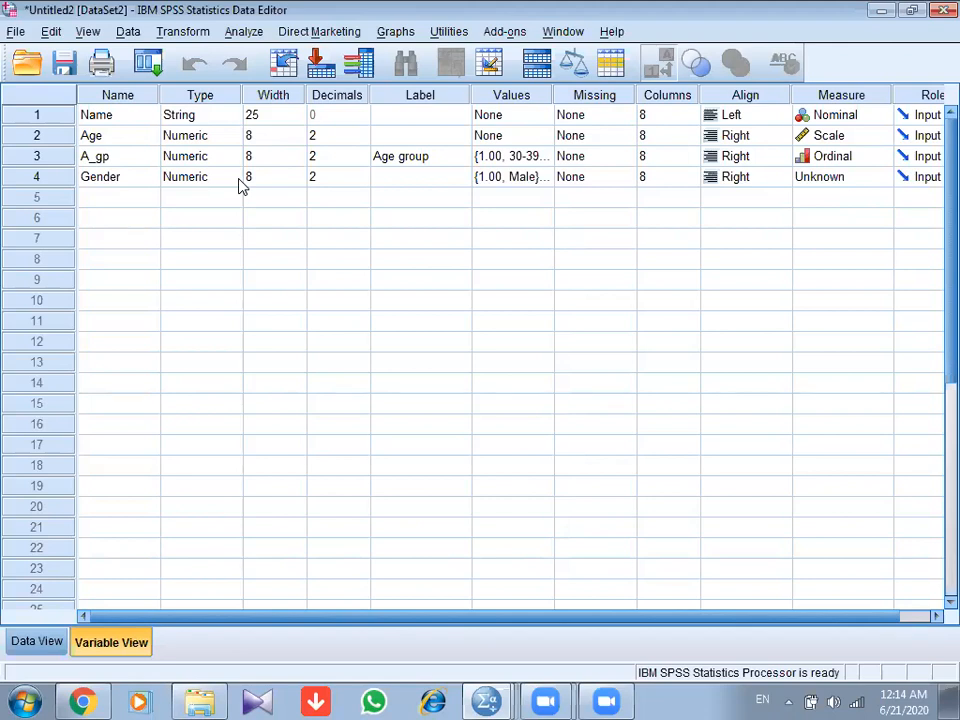
{"action": "left_click", "coordinate": [44, 654]}
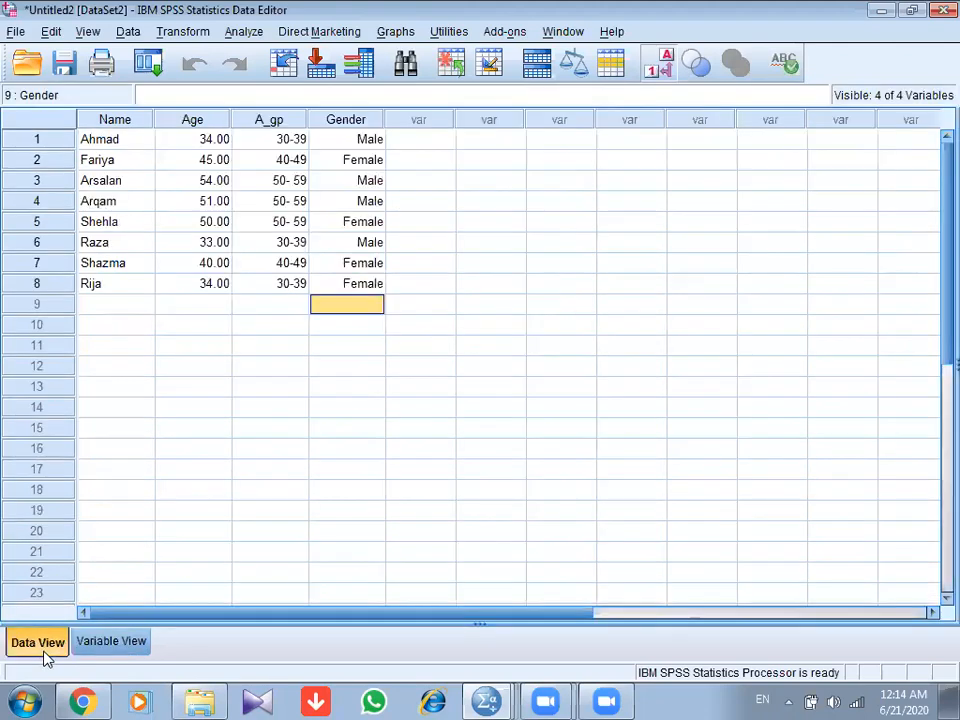
{"action": "left_click", "coordinate": [96, 641]}
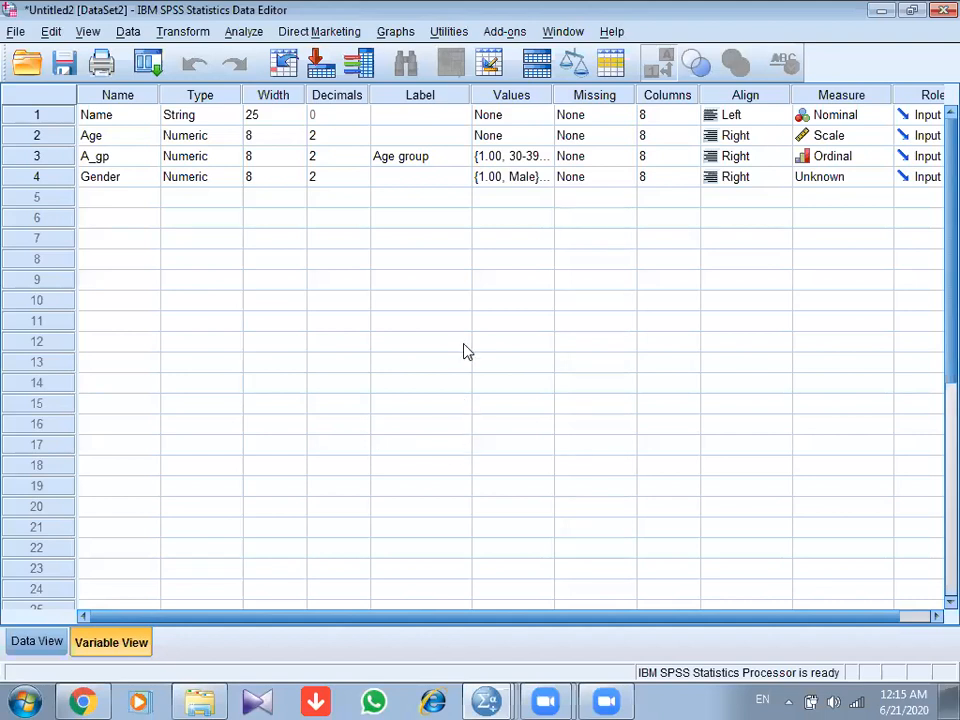
Step: Add three variables named sugar, Weight and Blood_gp below Gender
{"action": "left_click", "coordinate": [575, 218]}
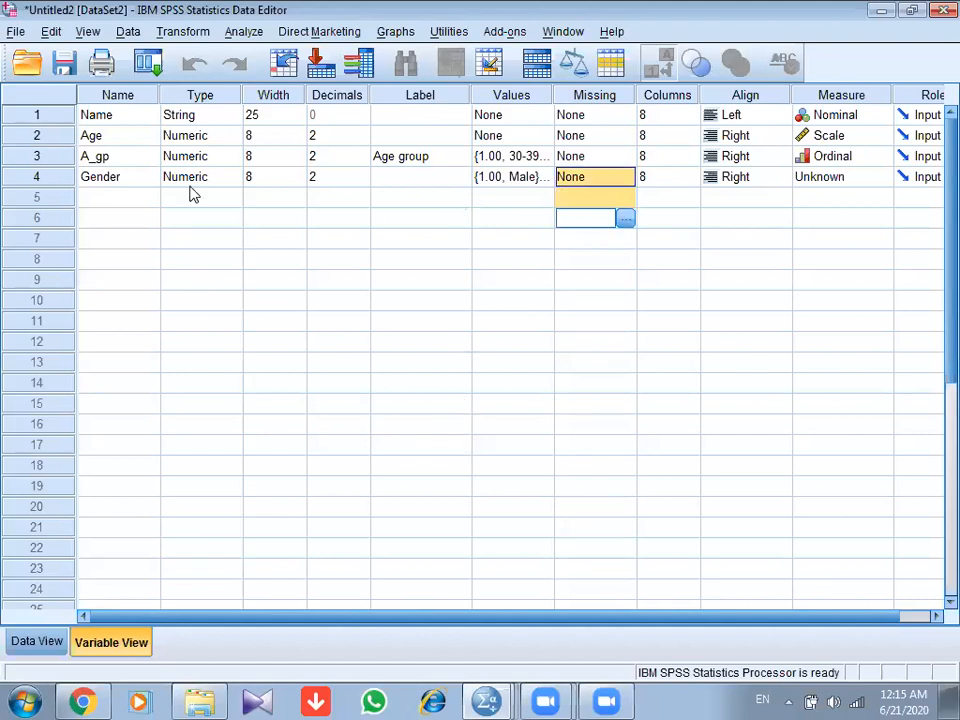
{"action": "left_click", "coordinate": [128, 203]}
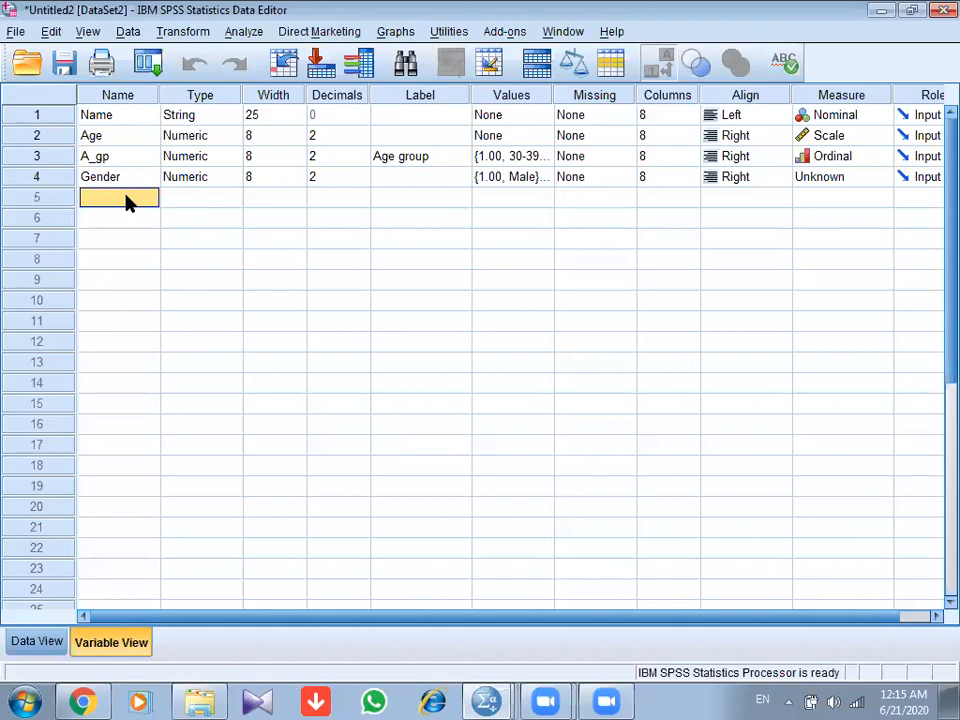
{"action": "type", "text": "sugar"}
{"action": "key", "text": "Return"}
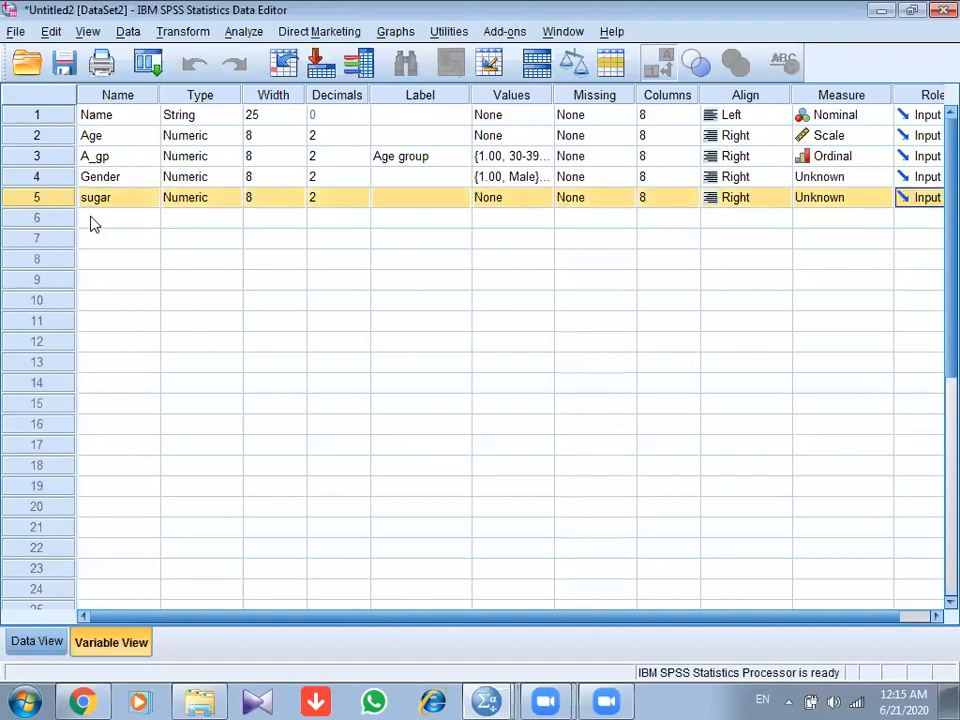
{"action": "left_click", "coordinate": [92, 222]}
{"action": "type", "text": "Weight"}
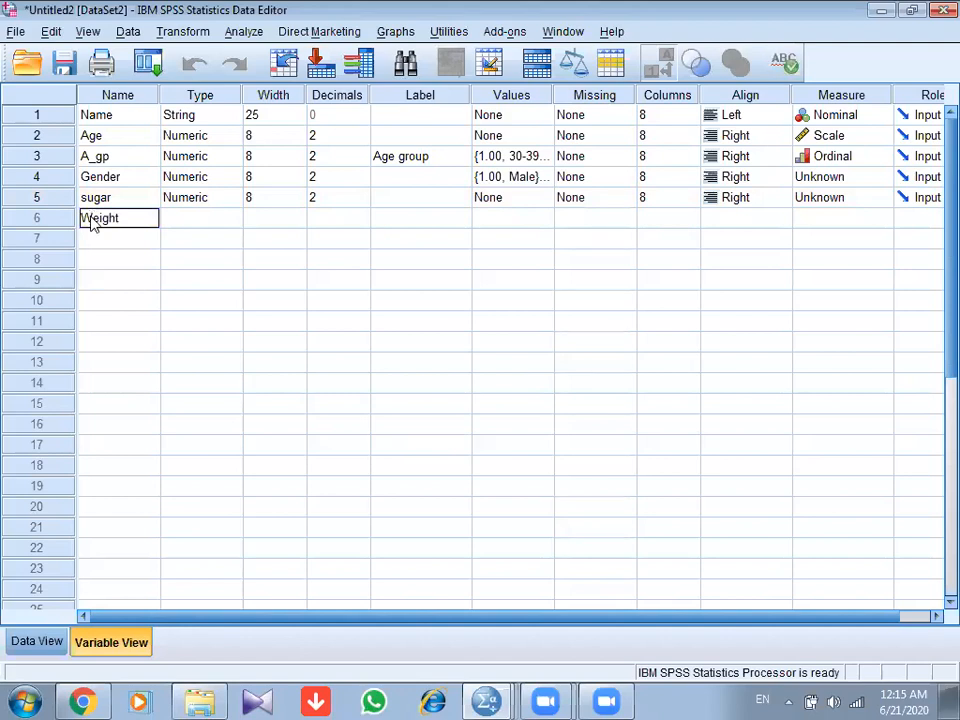
{"action": "key", "text": "Return"}
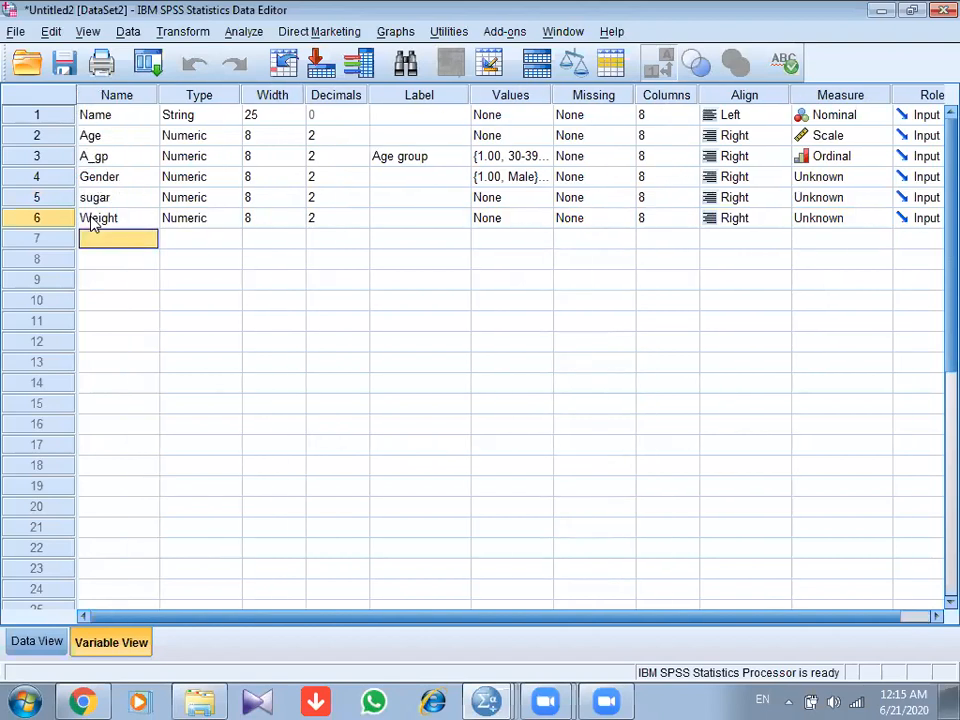
{"action": "type", "text": "Blood_gp"}
{"action": "key", "text": "Return"}
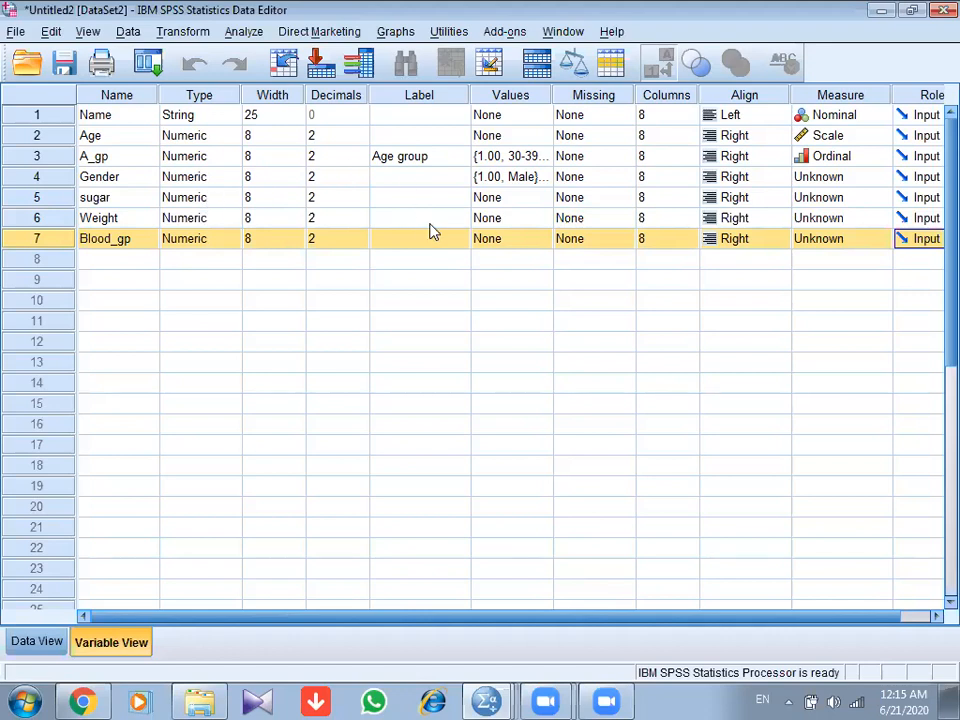
Step: Set the measurement level of sugar to Scale and give Weight the label "Weight (kg)"
{"action": "left_click", "coordinate": [806, 198]}
{"action": "left_click", "coordinate": [815, 222]}
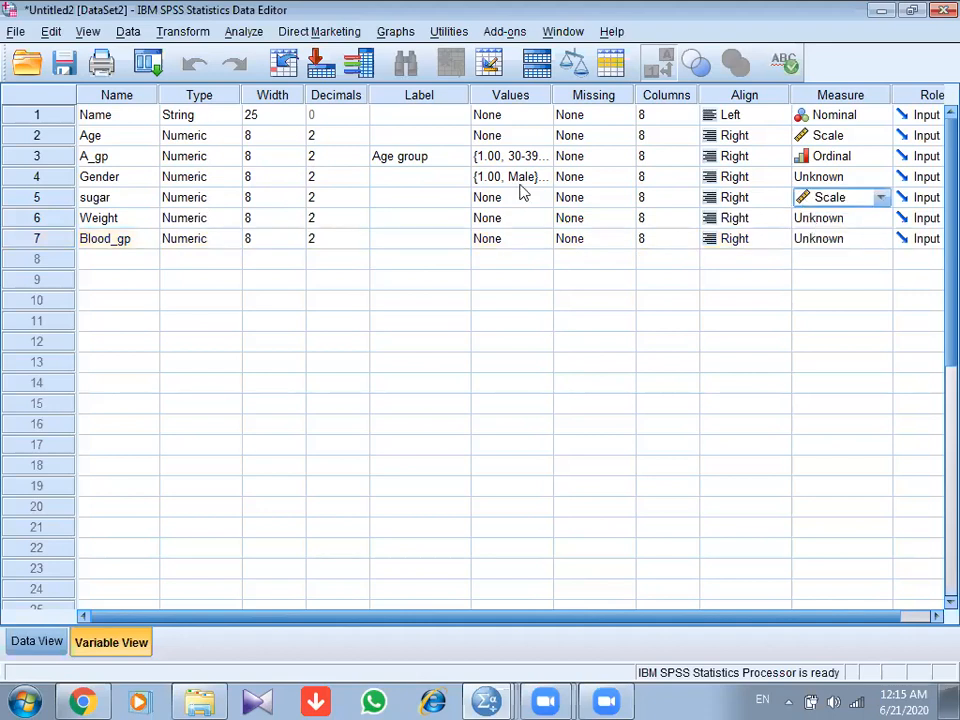
{"action": "left_click", "coordinate": [183, 221]}
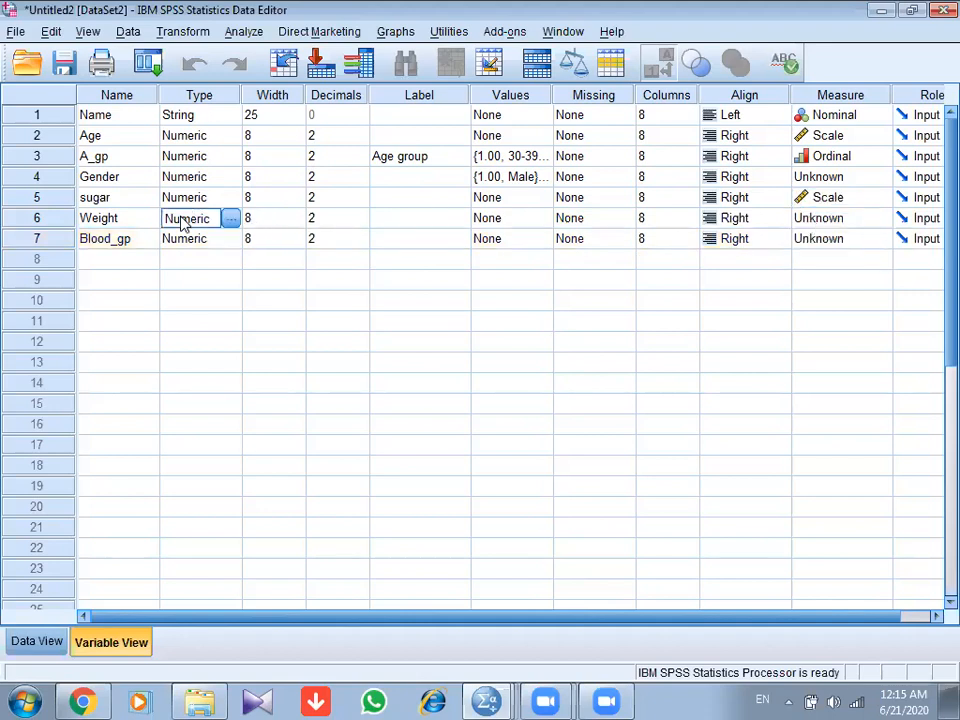
{"action": "left_click", "coordinate": [385, 220]}
{"action": "type", "text": "Weight"}
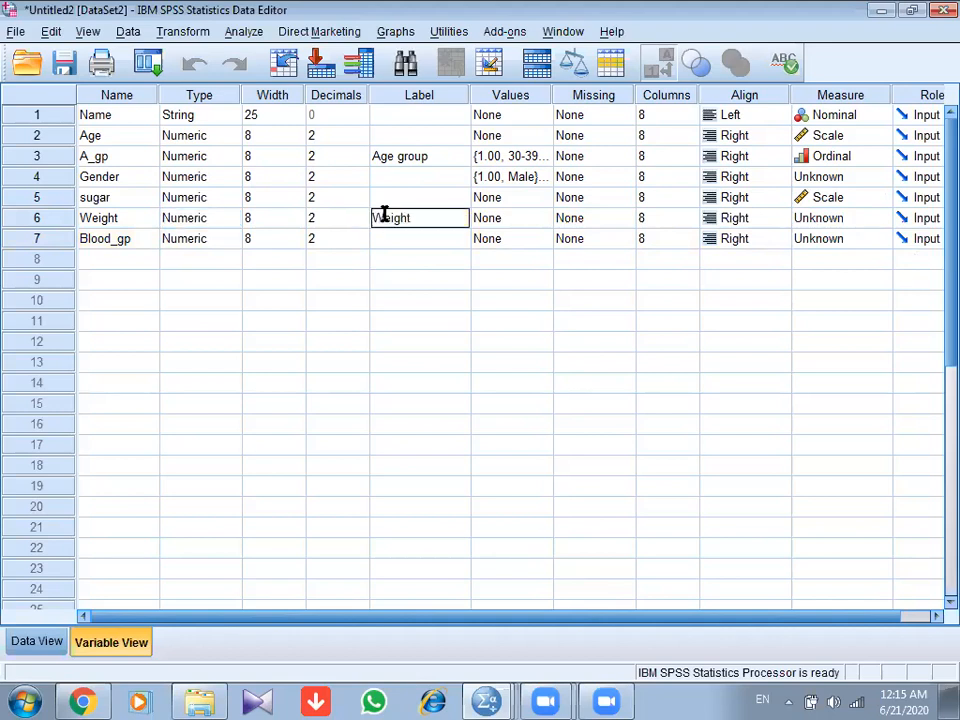
{"action": "type", "text": " (kg)"}
{"action": "key", "text": "Return"}
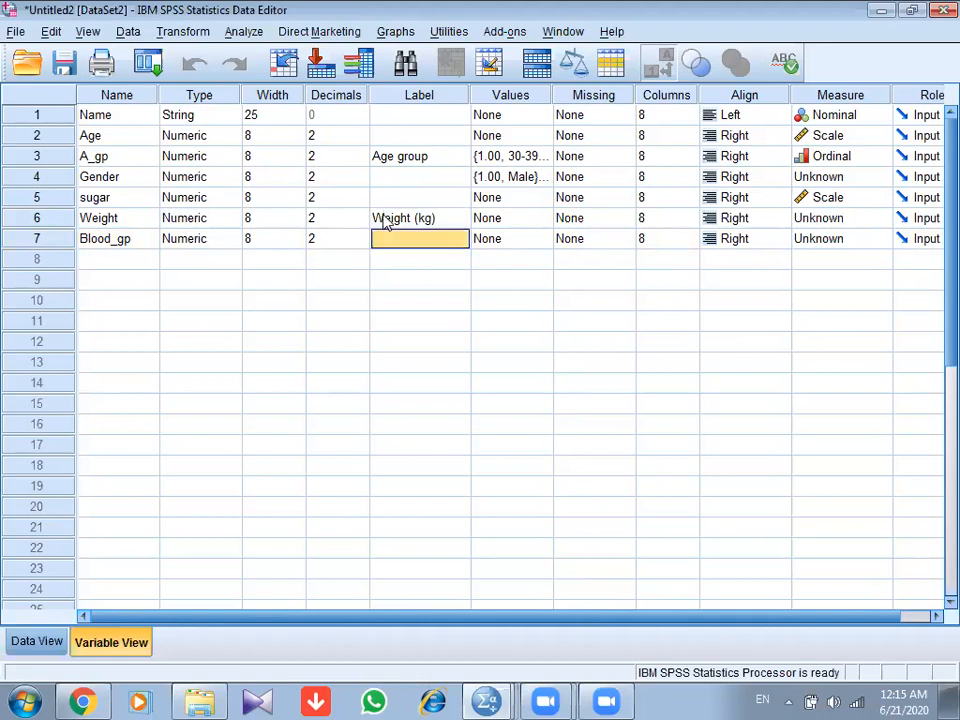
Step: Set the measurement level of the Weight variable to Nominal
{"action": "left_click", "coordinate": [831, 221]}
{"action": "left_click", "coordinate": [826, 239]}
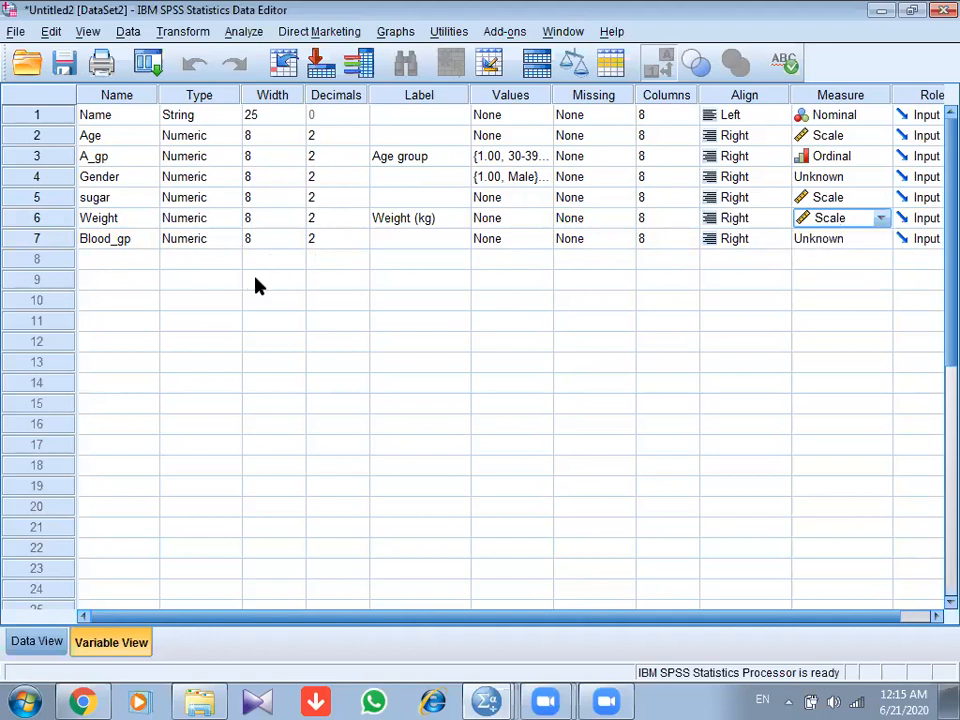
{"action": "left_click", "coordinate": [880, 219]}
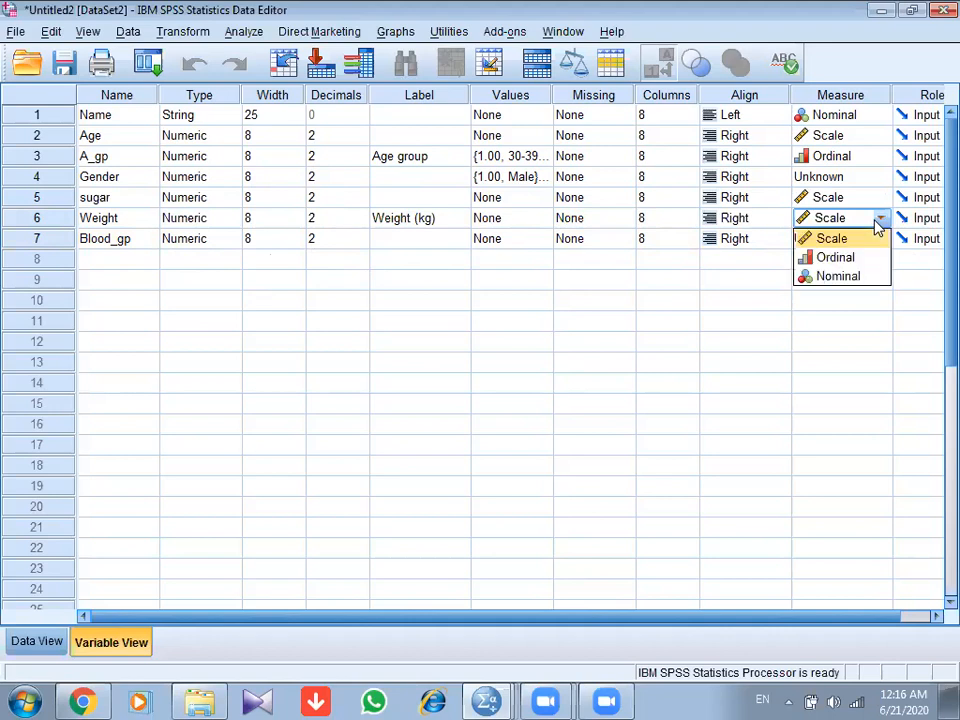
{"action": "left_click", "coordinate": [846, 277]}
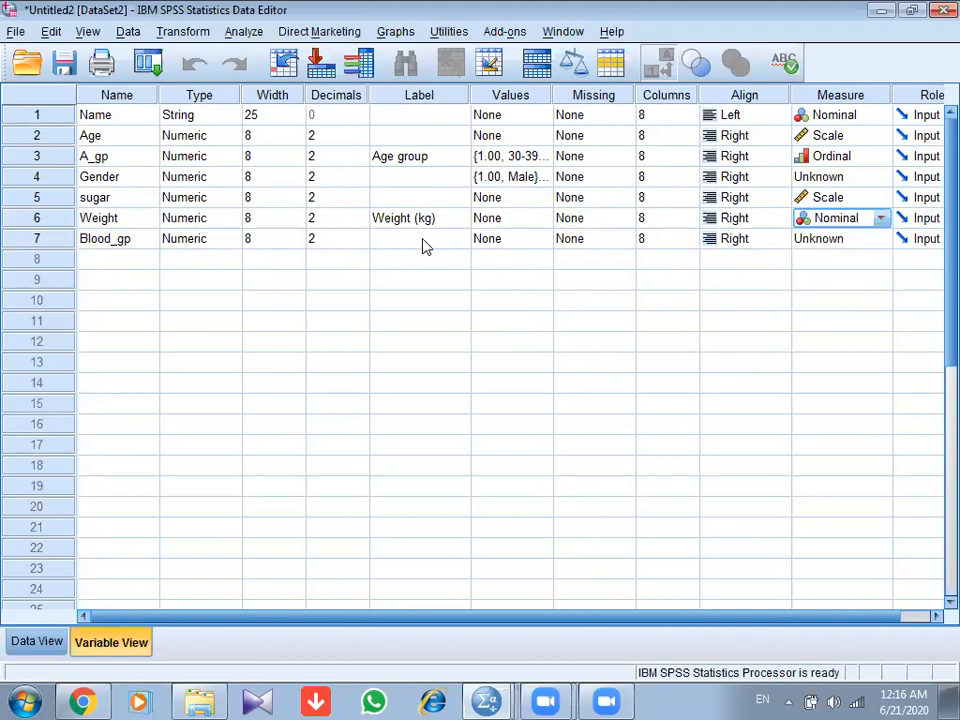
Step: Start the value labels for Blood_gp with 1 = A+ and 2 = B+
{"action": "left_click", "coordinate": [543, 242]}
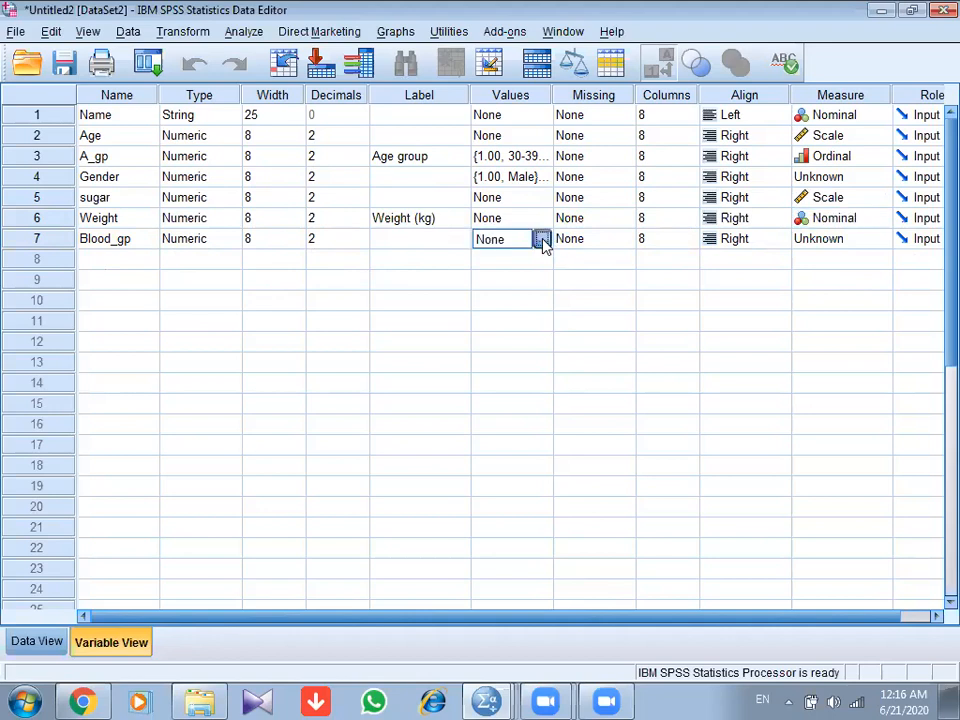
{"action": "left_click", "coordinate": [543, 242]}
{"action": "type", "text": "1"}
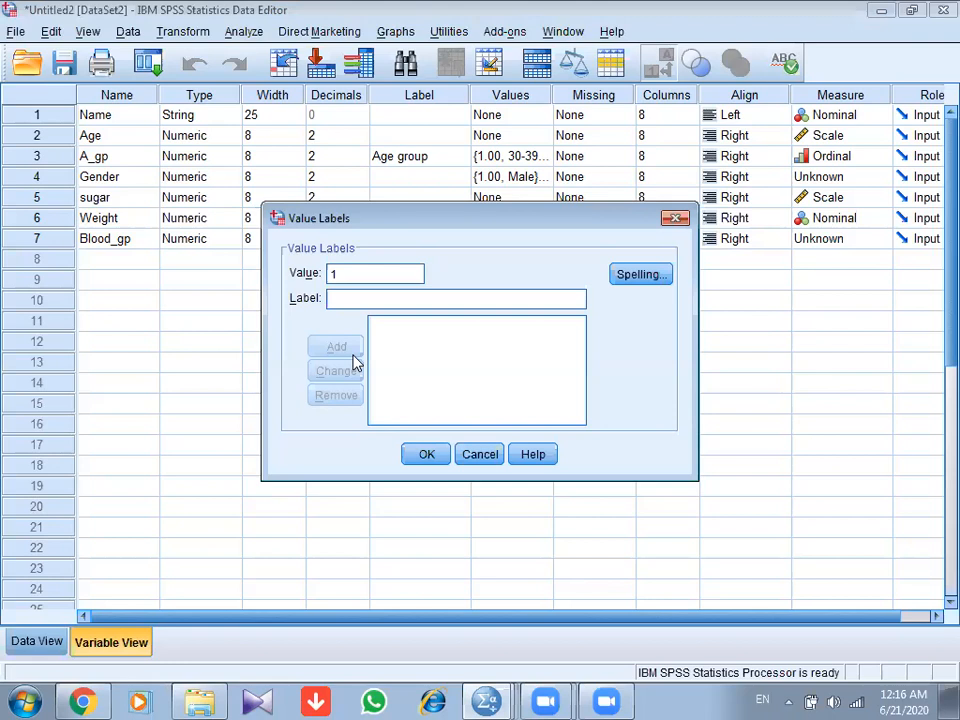
{"action": "key", "text": "Tab"}
{"action": "type", "text": "A"}
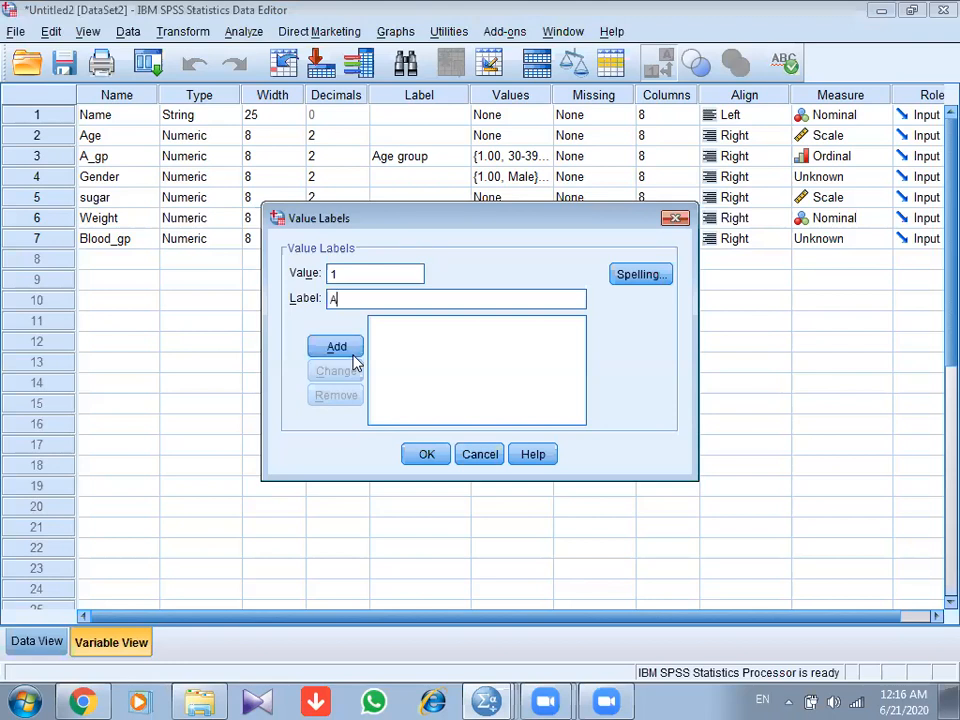
{"action": "type", "text": "+"}
{"action": "left_click", "coordinate": [353, 356]}
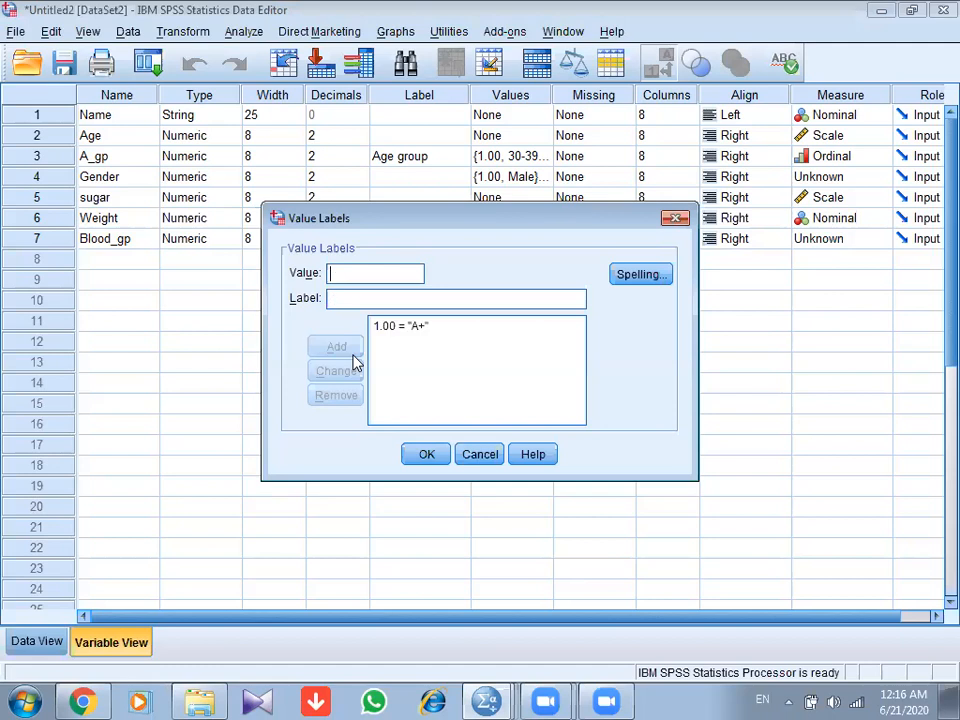
{"action": "type", "text": "2"}
{"action": "type", "text": "B"}
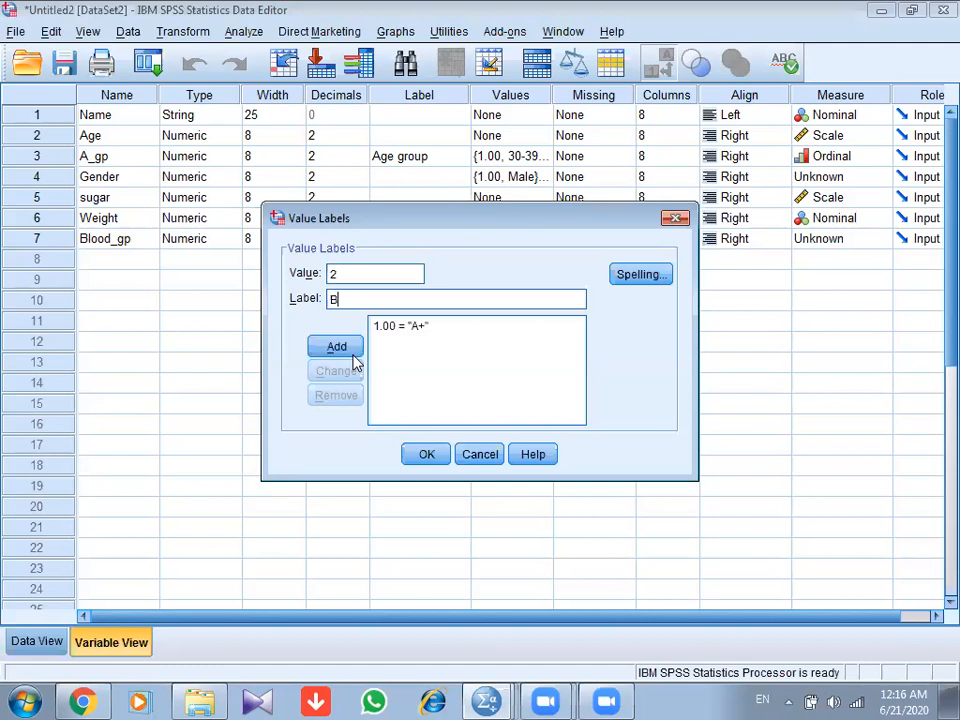
{"action": "type", "text": "+"}
{"action": "left_click", "coordinate": [340, 348]}
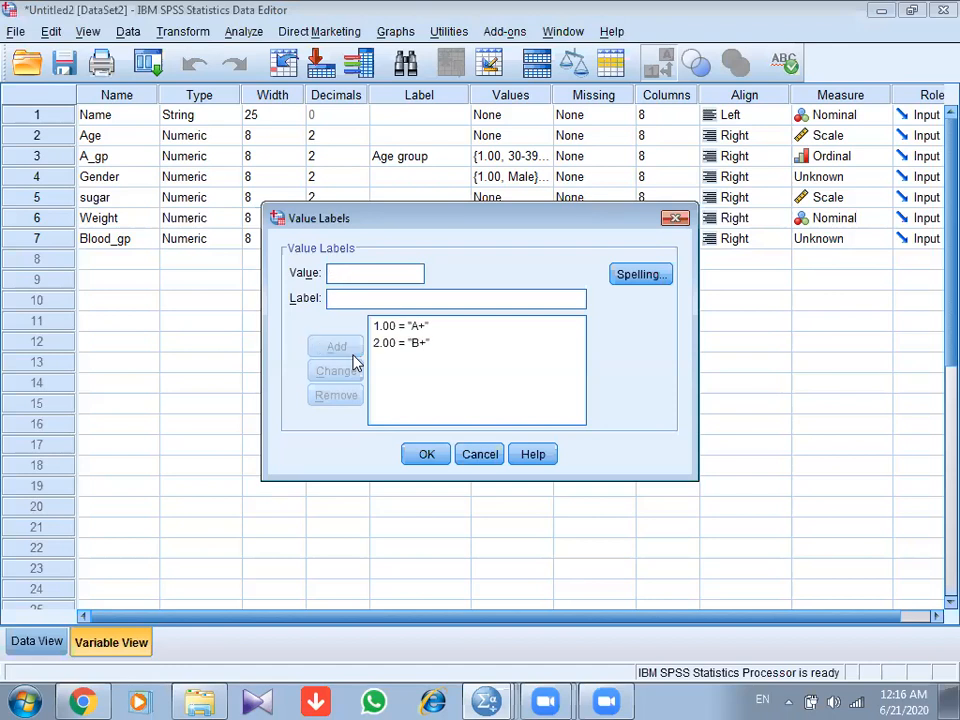
Step: Add the Blood_gp value labels 3 = A- and 4 = B-
{"action": "type", "text": "3"}
{"action": "key", "text": "Tab"}
{"action": "type", "text": "A"}
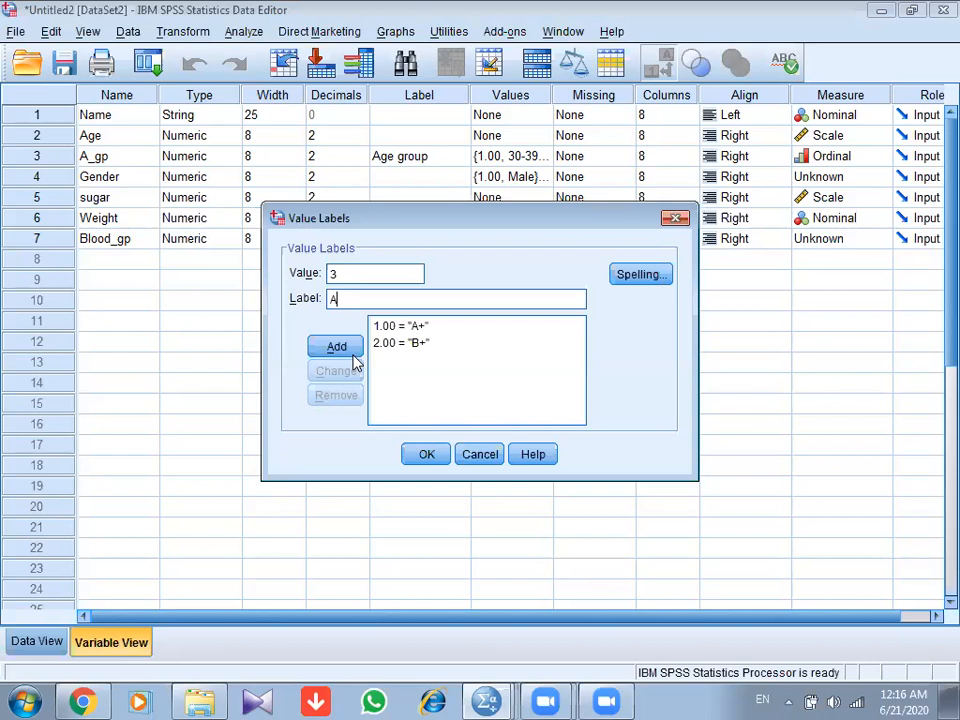
{"action": "type", "text": "-"}
{"action": "left_click", "coordinate": [353, 356]}
{"action": "type", "text": "4"}
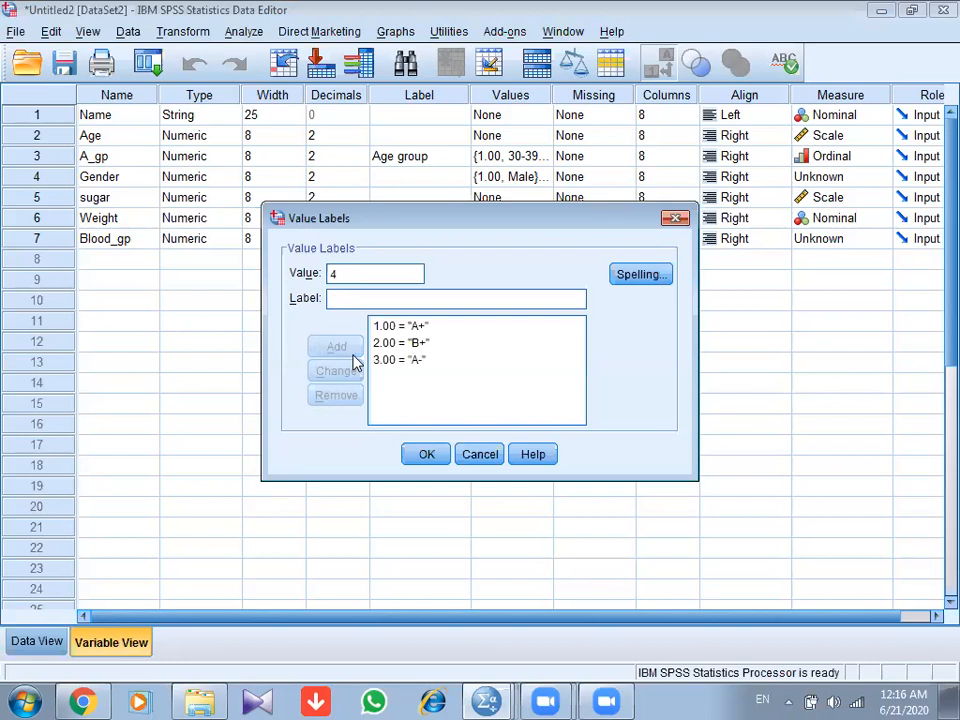
{"action": "key", "text": "Tab"}
{"action": "type", "text": "B"}
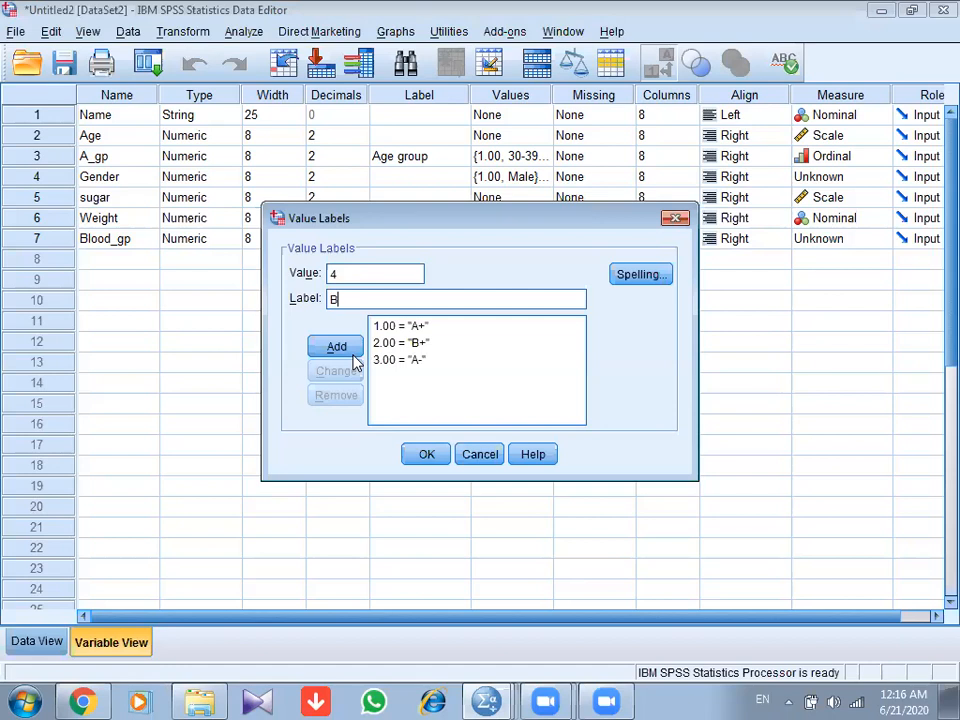
{"action": "type", "text": "-"}
{"action": "left_click", "coordinate": [353, 355]}
Step: Add the Blood_gp value labels 5 = O+ and 6 = O-
{"action": "type", "text": "5"}
{"action": "key", "text": "Tab"}
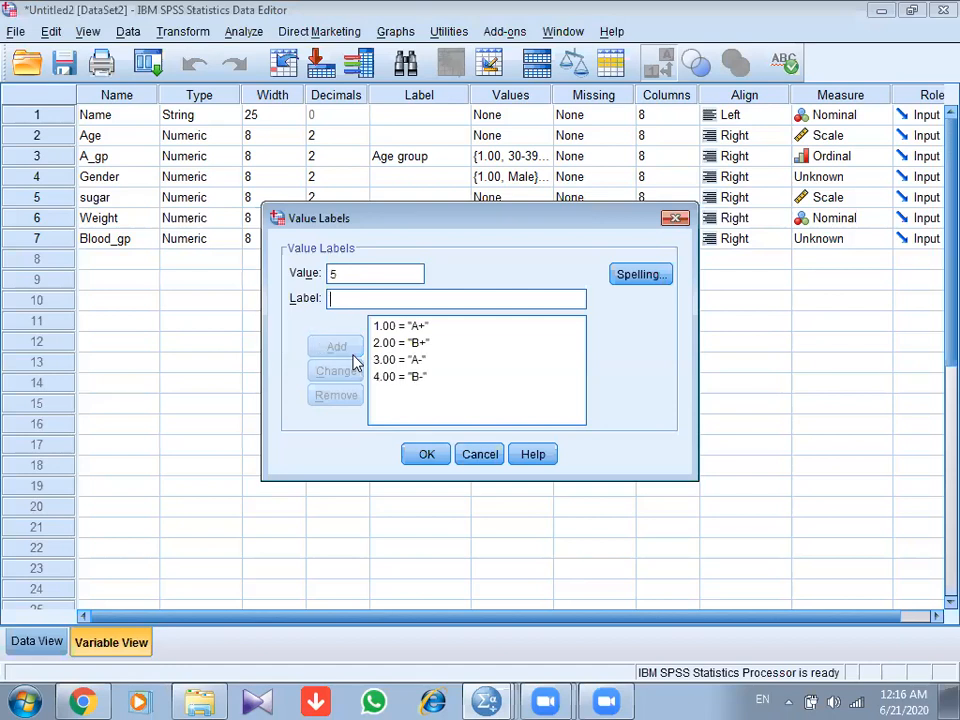
{"action": "type", "text": "O+"}
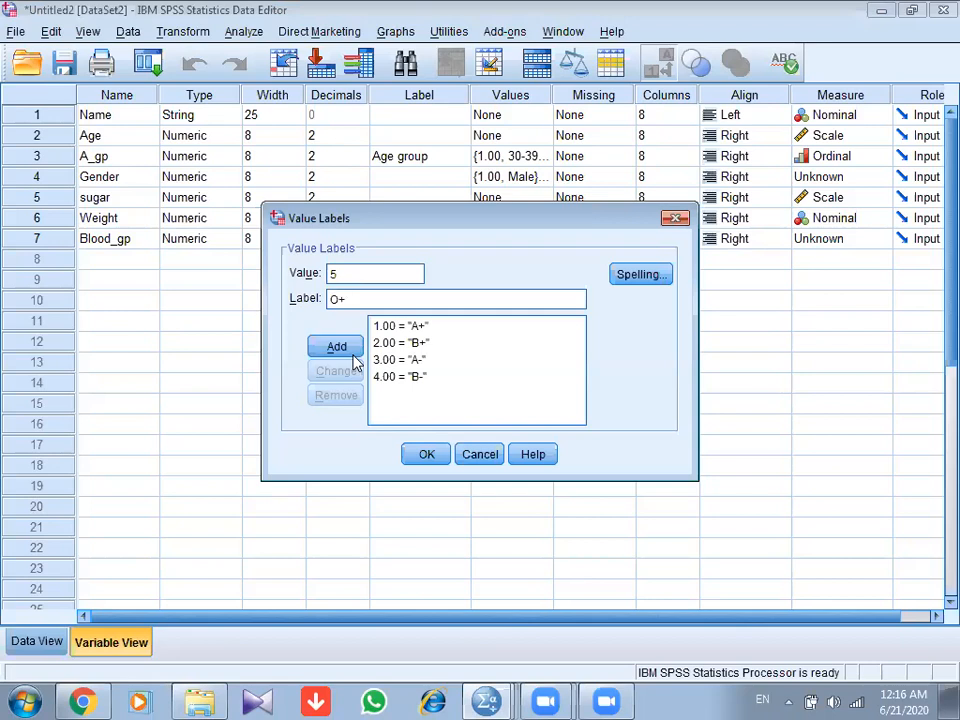
{"action": "left_click", "coordinate": [352, 355]}
{"action": "type", "text": "6"}
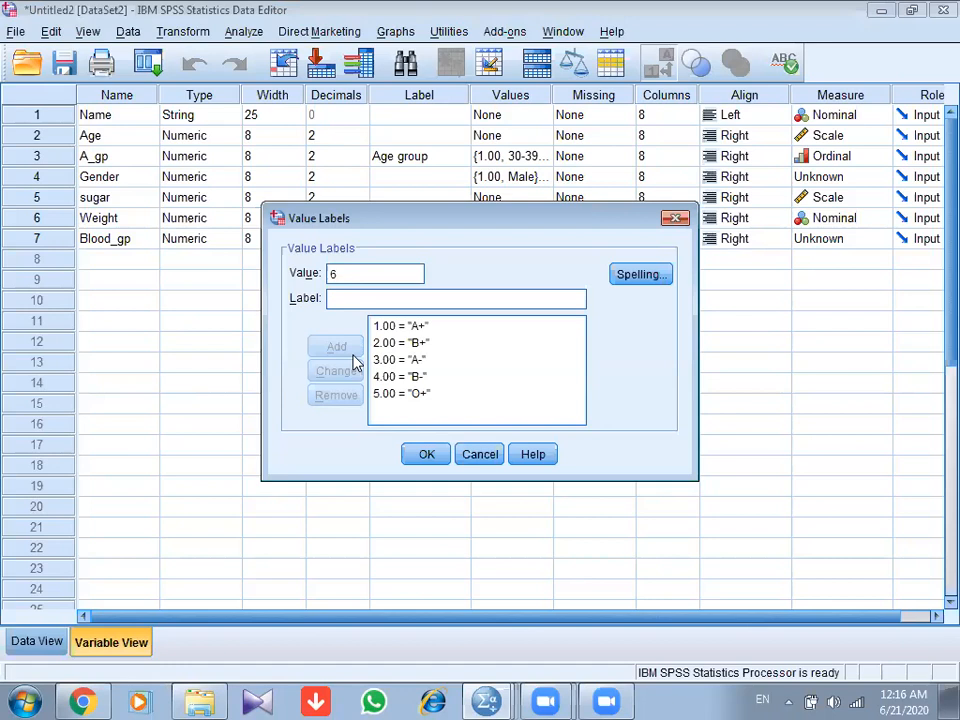
{"action": "key", "text": "Tab"}
{"action": "type", "text": "O-"}
{"action": "left_click", "coordinate": [352, 358]}
Step: Add the Blood_gp value labels 7 = AB+ and 8 = AB-, and apply the whole set of labels
{"action": "type", "text": "7"}
{"action": "key", "text": "Tab"}
{"action": "type", "text": "A"}
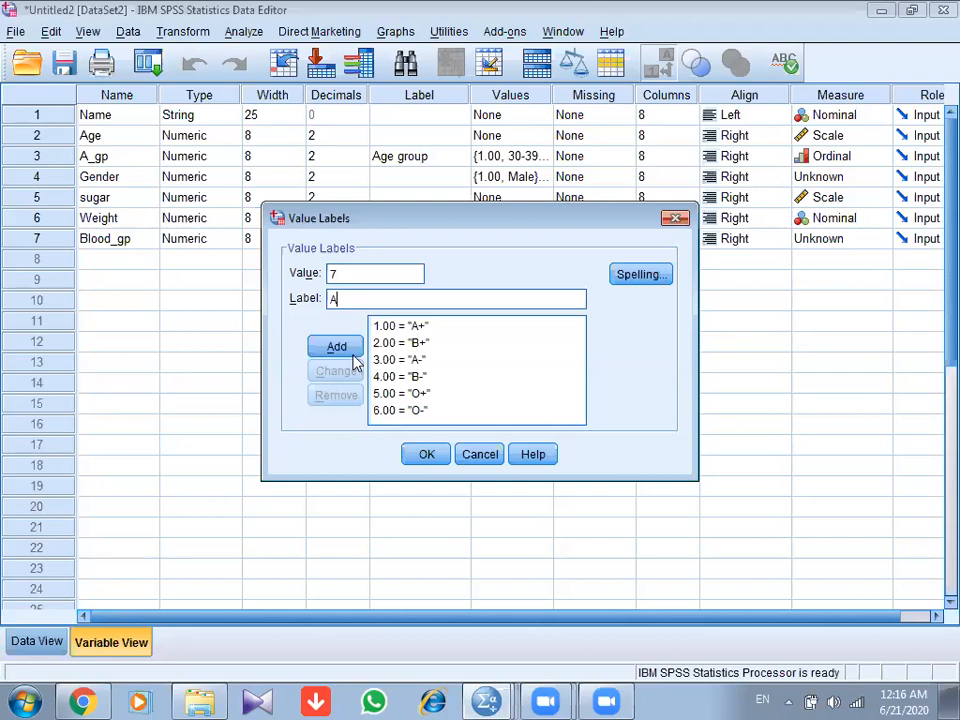
{"action": "left_click", "coordinate": [350, 352]}
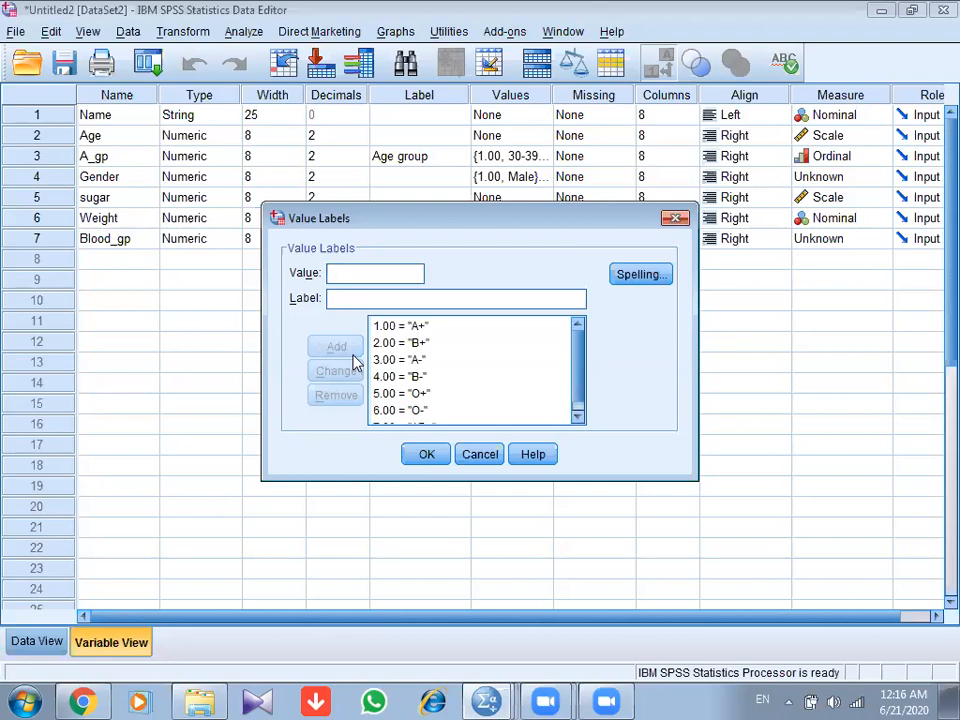
{"action": "type", "text": "8"}
{"action": "key", "text": "Tab"}
{"action": "type", "text": "A"}
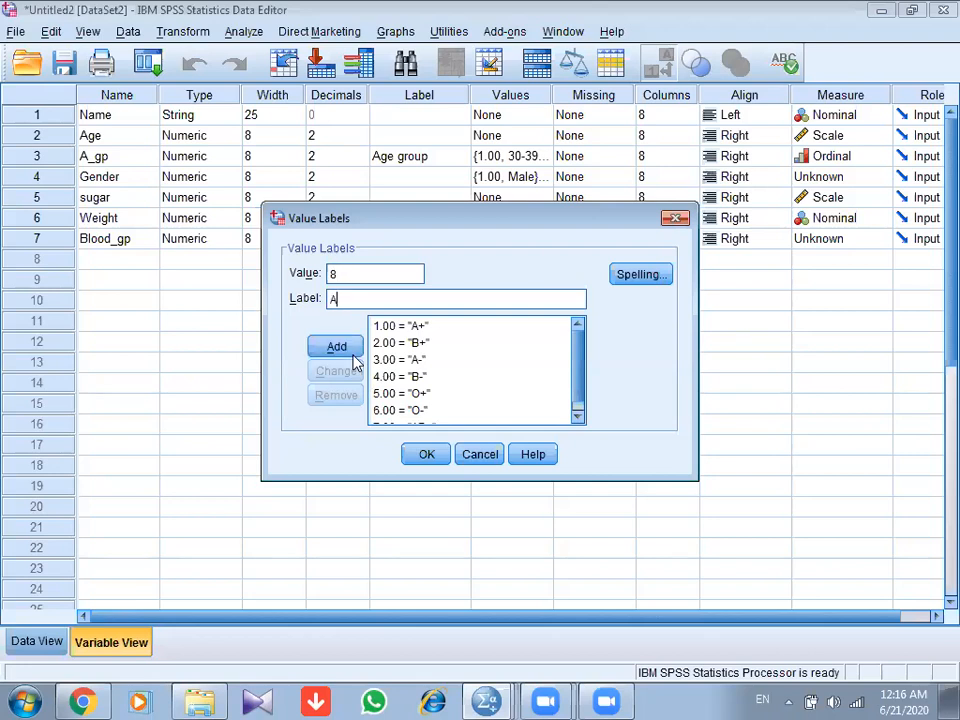
{"action": "left_click", "coordinate": [354, 355]}
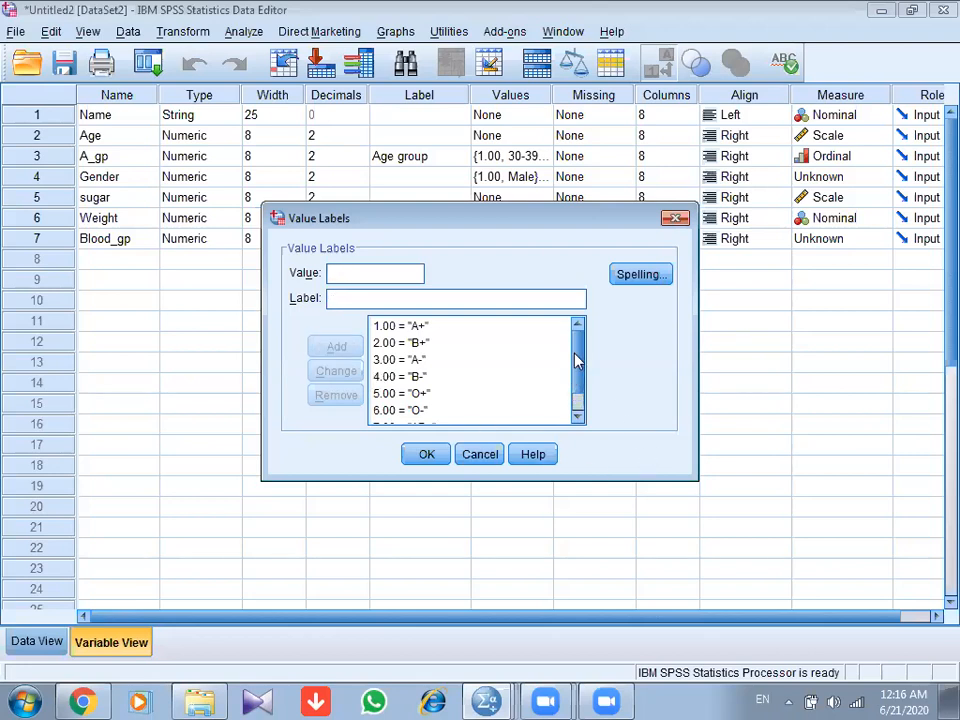
{"action": "left_click_drag", "start_coordinate": [577, 361], "coordinate": [577, 398]}
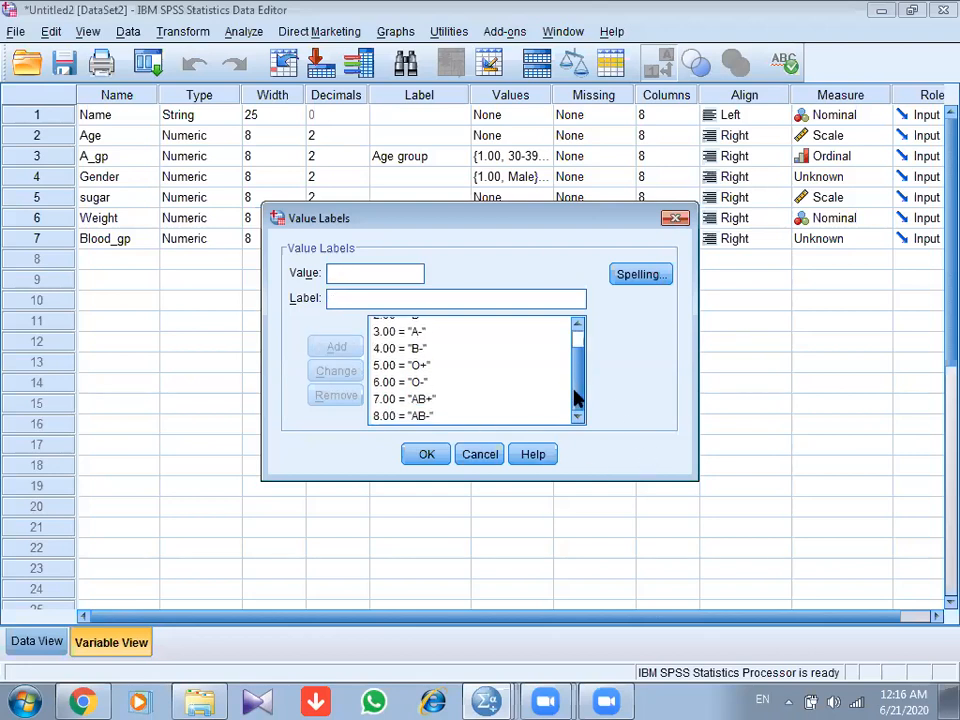
{"action": "left_click", "coordinate": [428, 454]}
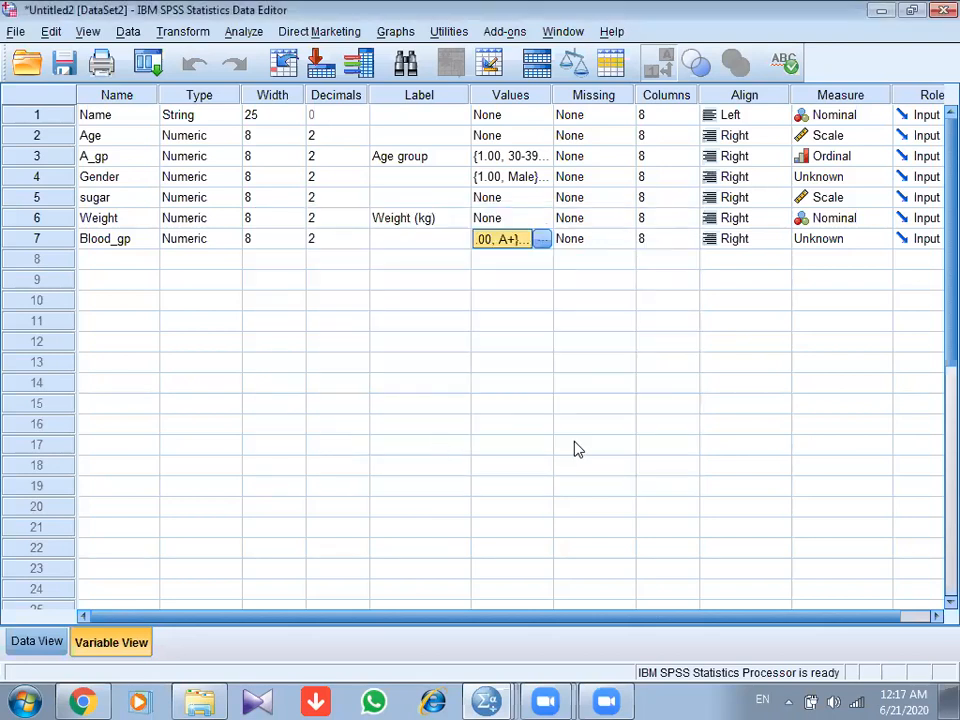
Step: Check the new variables' columns in the case data and give the sugar variable the label "mg/dl"
{"action": "left_click", "coordinate": [33, 645]}
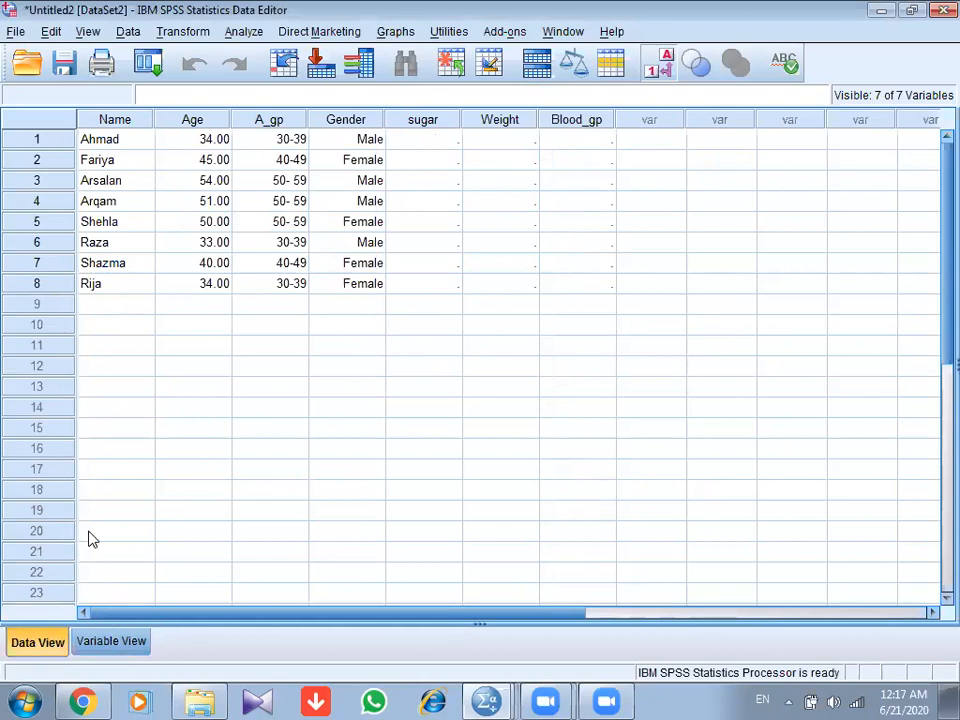
{"action": "left_click", "coordinate": [100, 640]}
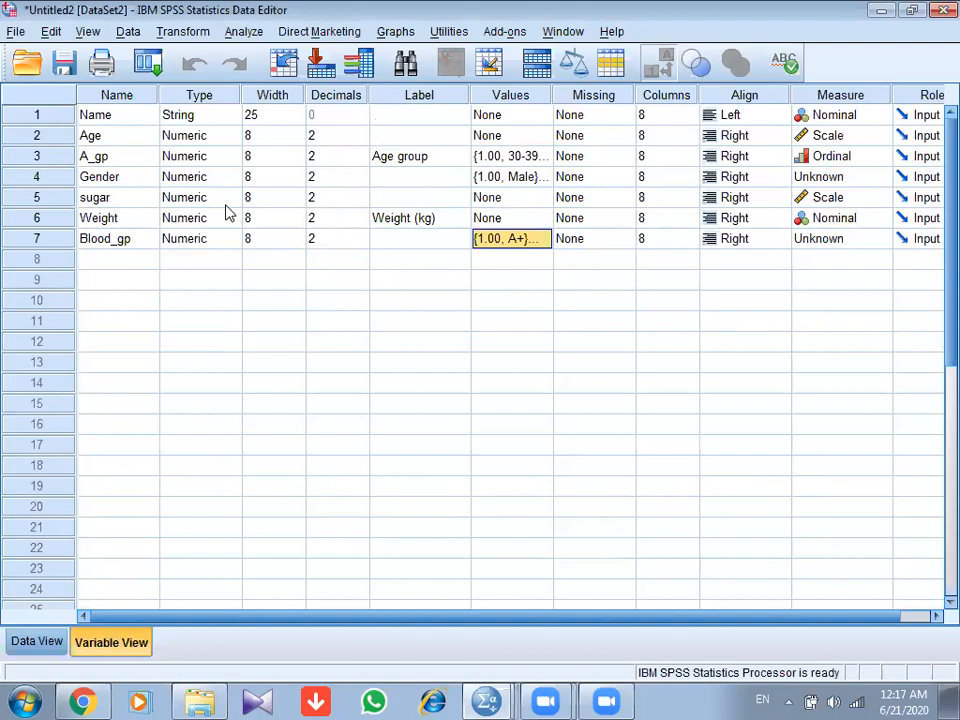
{"action": "left_click", "coordinate": [399, 199]}
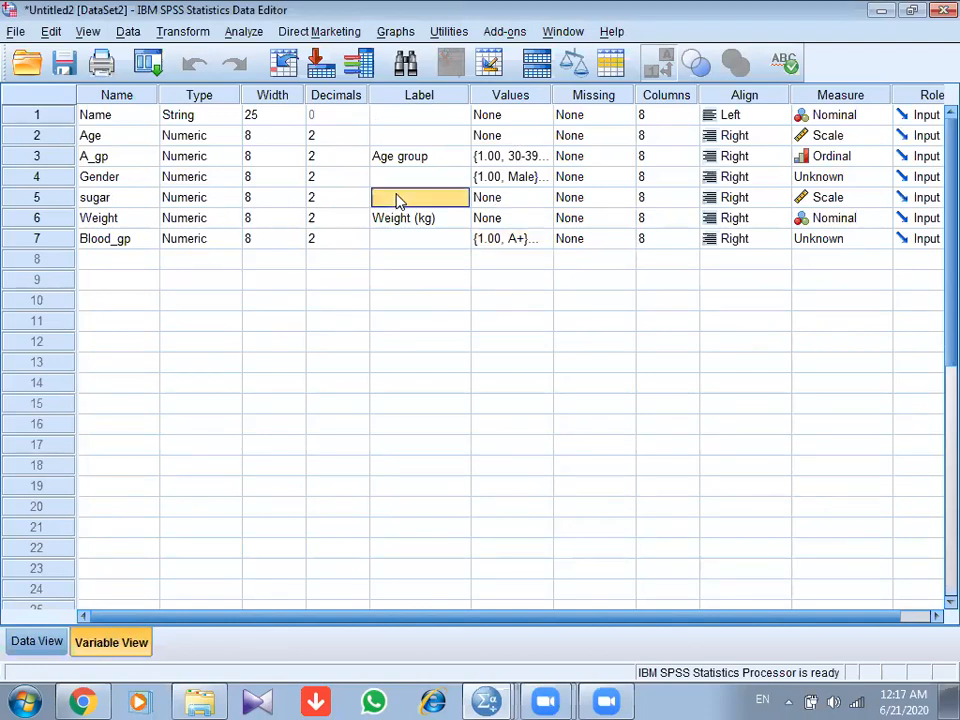
{"action": "type", "text": "mg/dl"}
{"action": "key", "text": "Return"}
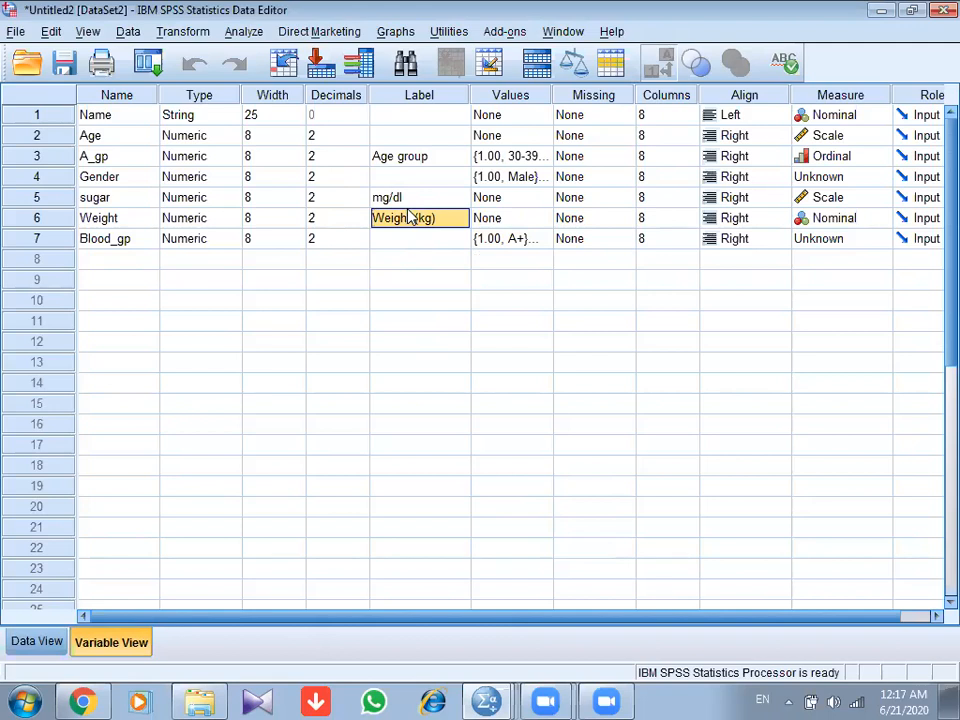
{"action": "key", "text": "alt+Tab"}
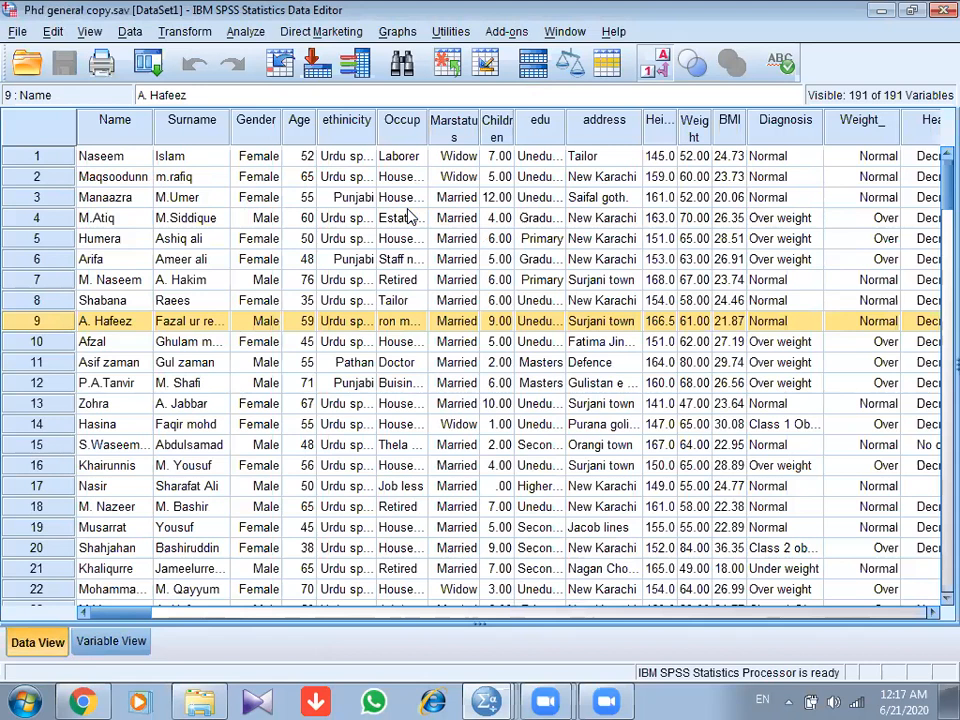
{"action": "key", "text": "alt+Tab"}
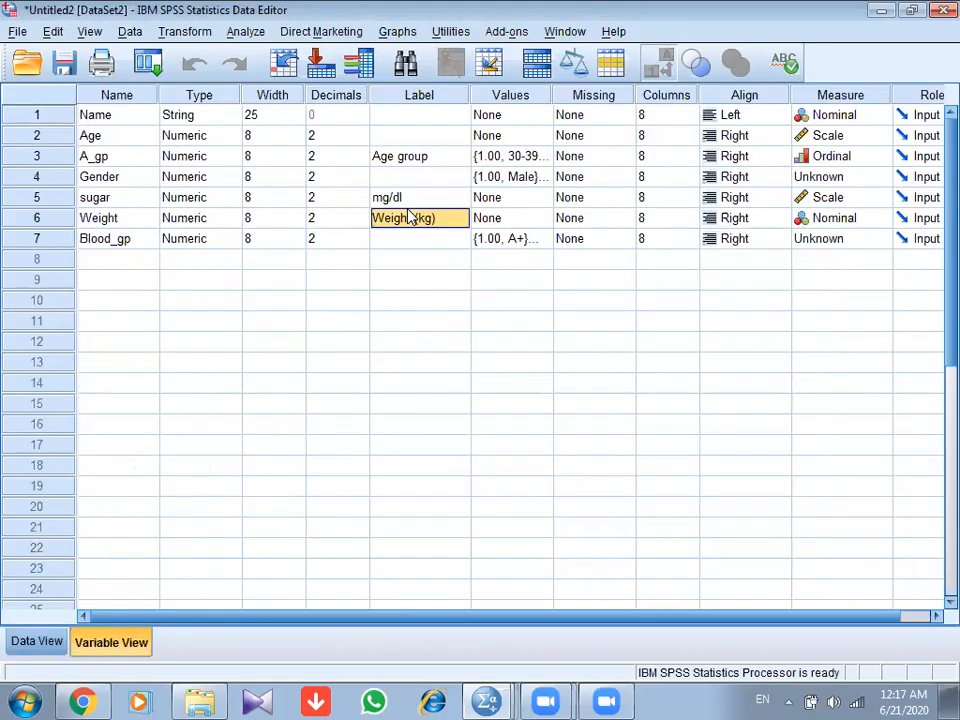
Step: In the case data, enter the sugar values 120, 150, 145 and 230 for cases 1 to 4
{"action": "left_click", "coordinate": [25, 641]}
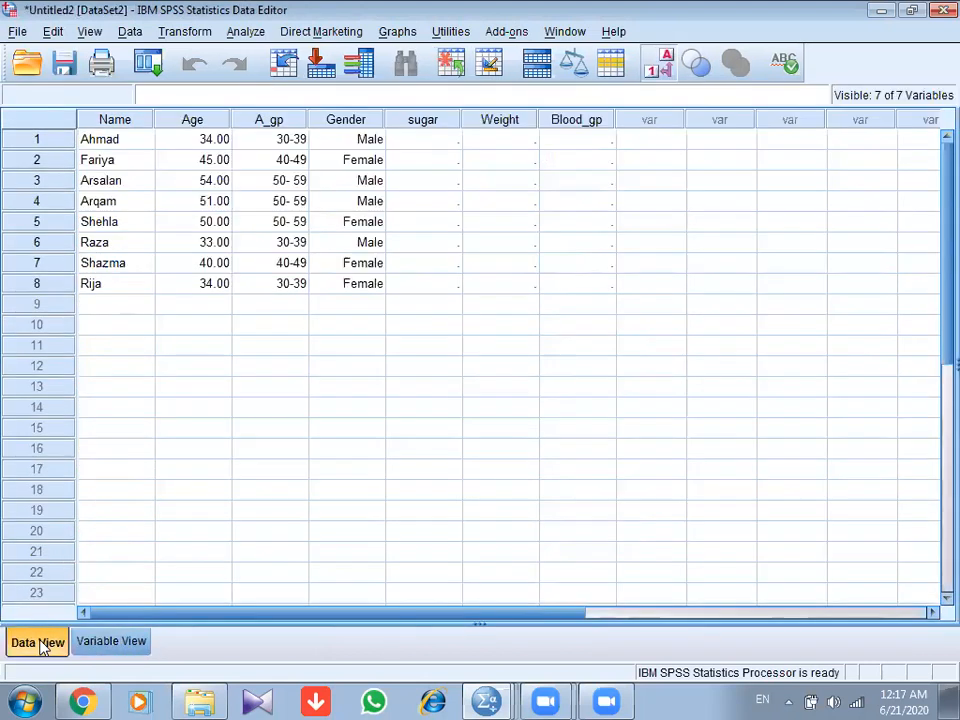
{"action": "left_click", "coordinate": [429, 145]}
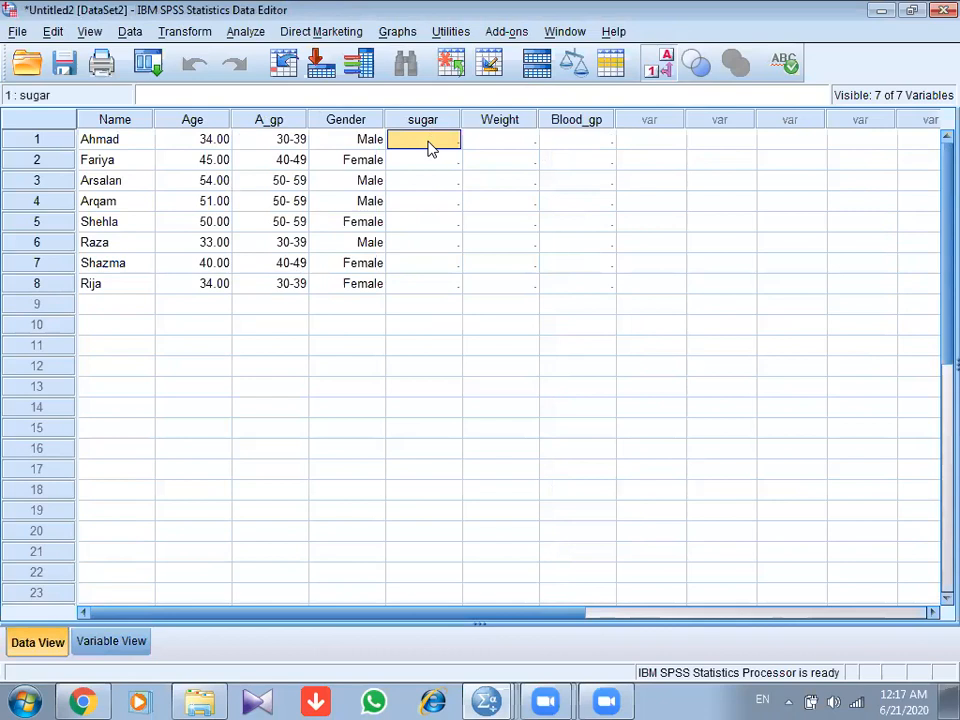
{"action": "type", "text": "120"}
{"action": "key", "text": "Return"}
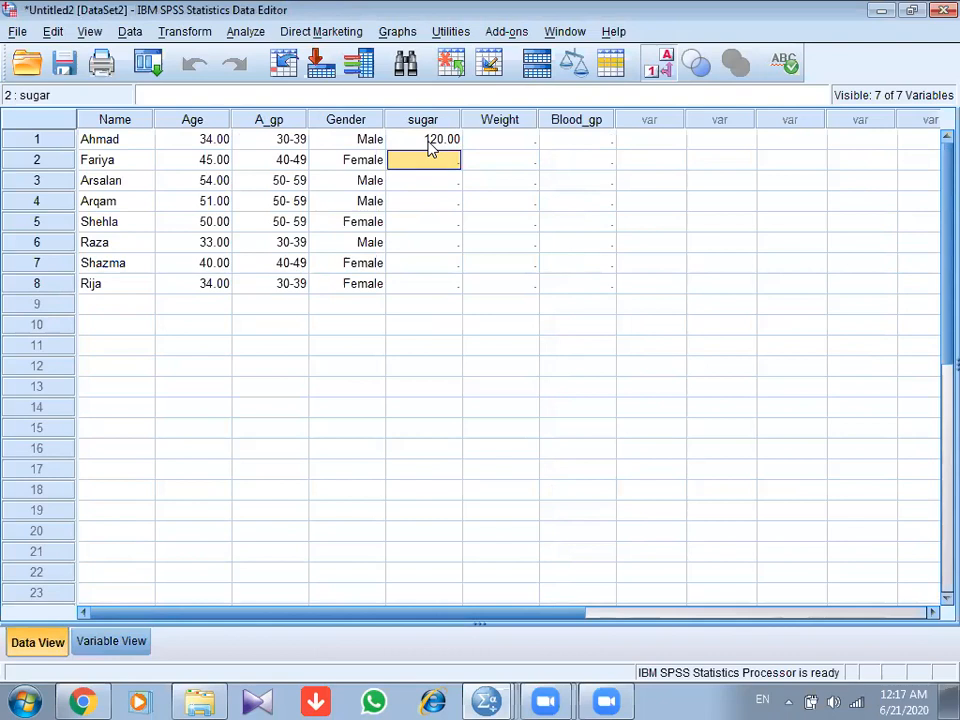
{"action": "type", "text": "150"}
{"action": "key", "text": "Return"}
{"action": "type", "text": "145"}
{"action": "key", "text": "Return"}
{"action": "type", "text": "230"}
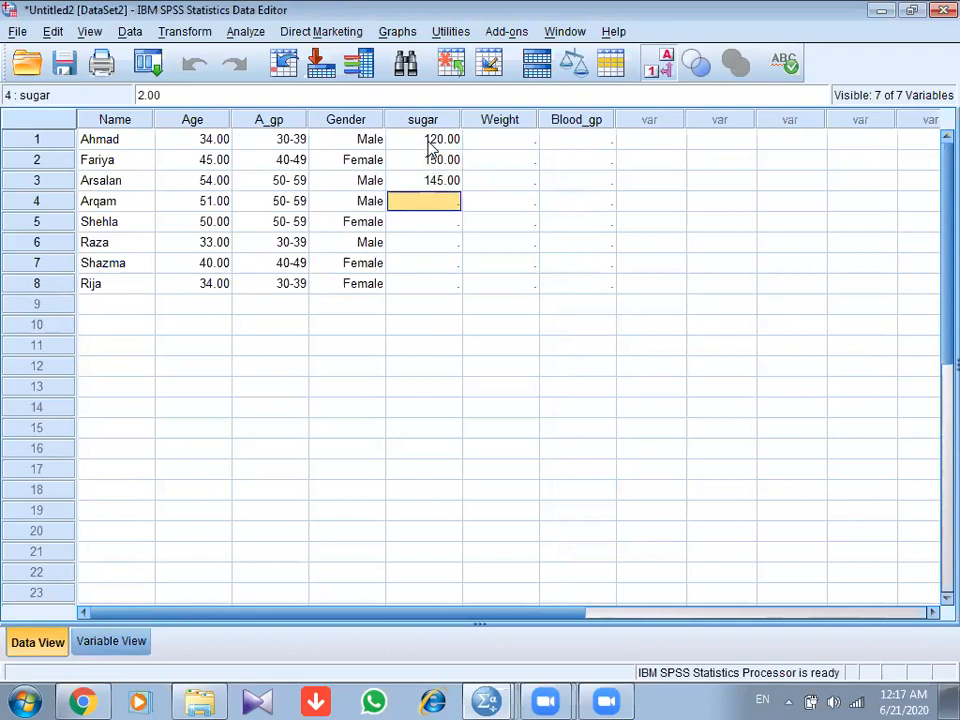
{"action": "key", "text": "Return"}
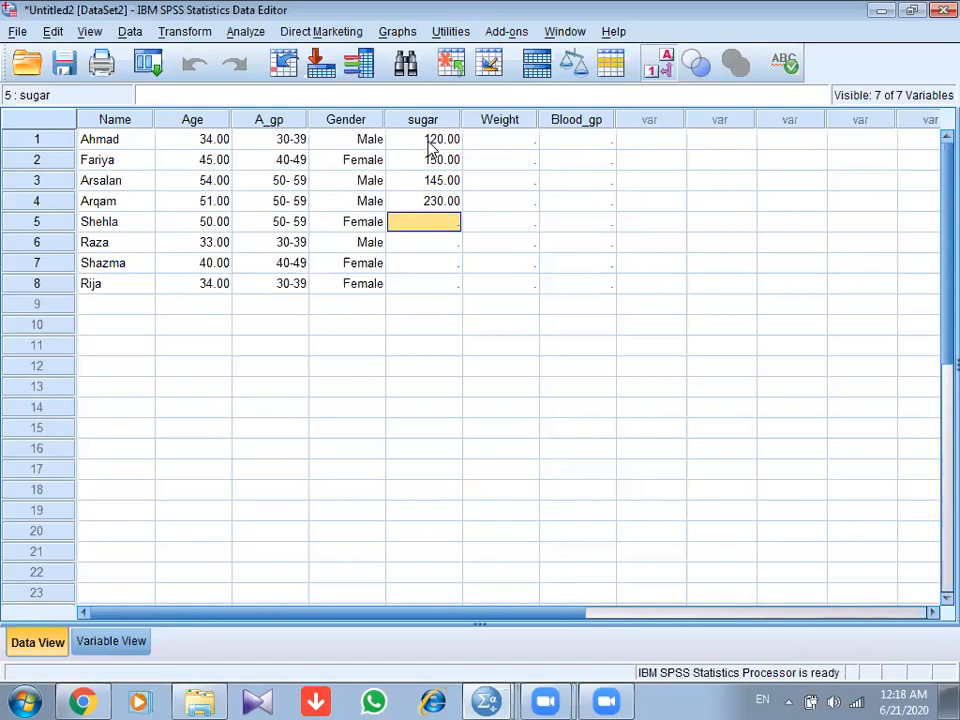
Step: Enter the sugar values 213, 180, 110 and 70 for cases 5 to 8
{"action": "type", "text": "213"}
{"action": "key", "text": "Return"}
{"action": "type", "text": "180"}
{"action": "key", "text": "Return"}
{"action": "type", "text": "1"}
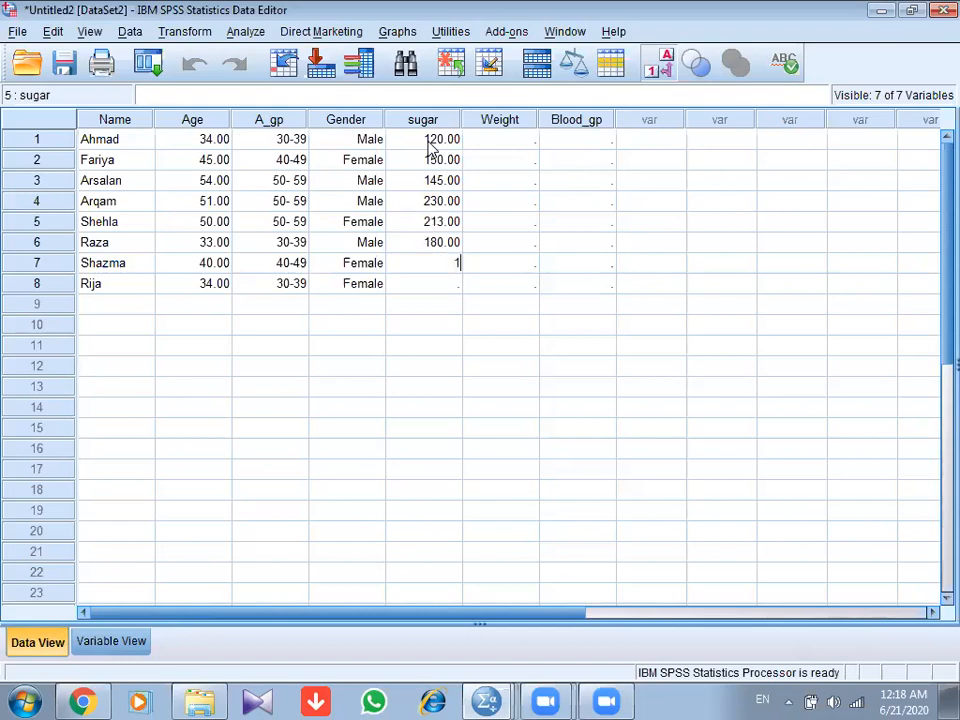
{"action": "key", "text": "Return"}
{"action": "type", "text": "70"}
{"action": "key", "text": "Return"}
Step: Enter the Weight values 70, 54 and 65 for cases 1 to 3
{"action": "left_click", "coordinate": [507, 140]}
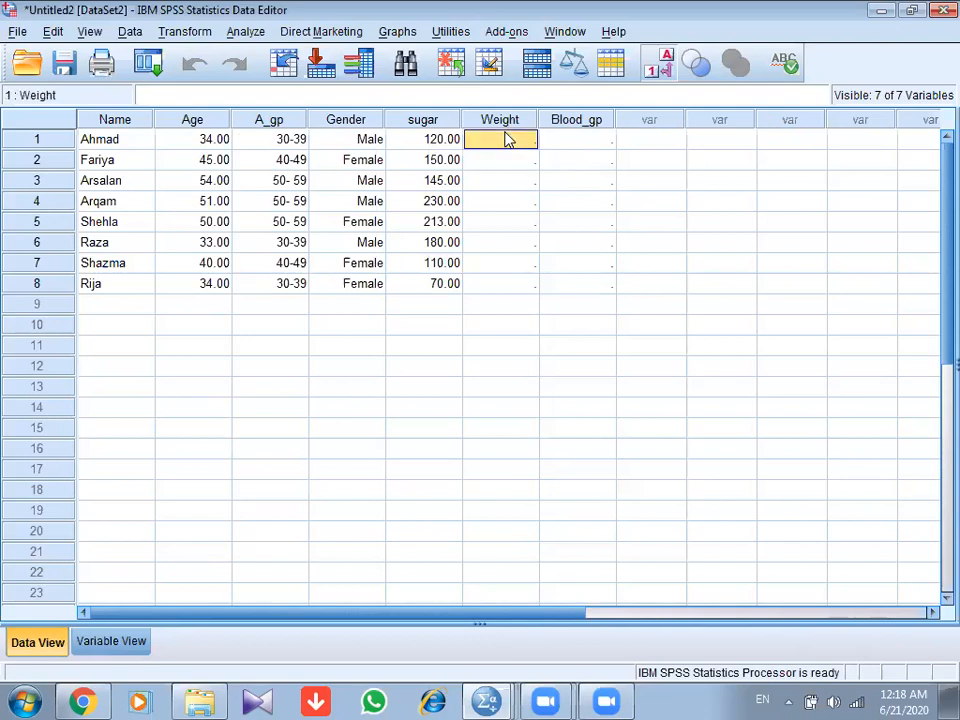
{"action": "type", "text": "70"}
{"action": "key", "text": "Return"}
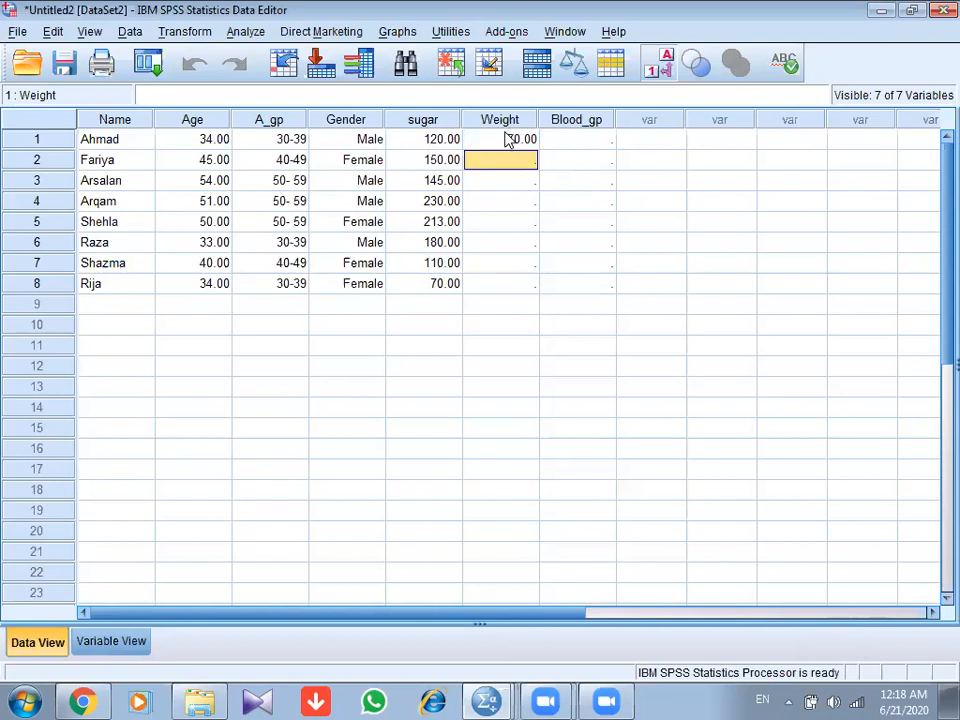
{"action": "type", "text": "54"}
{"action": "key", "text": "Return"}
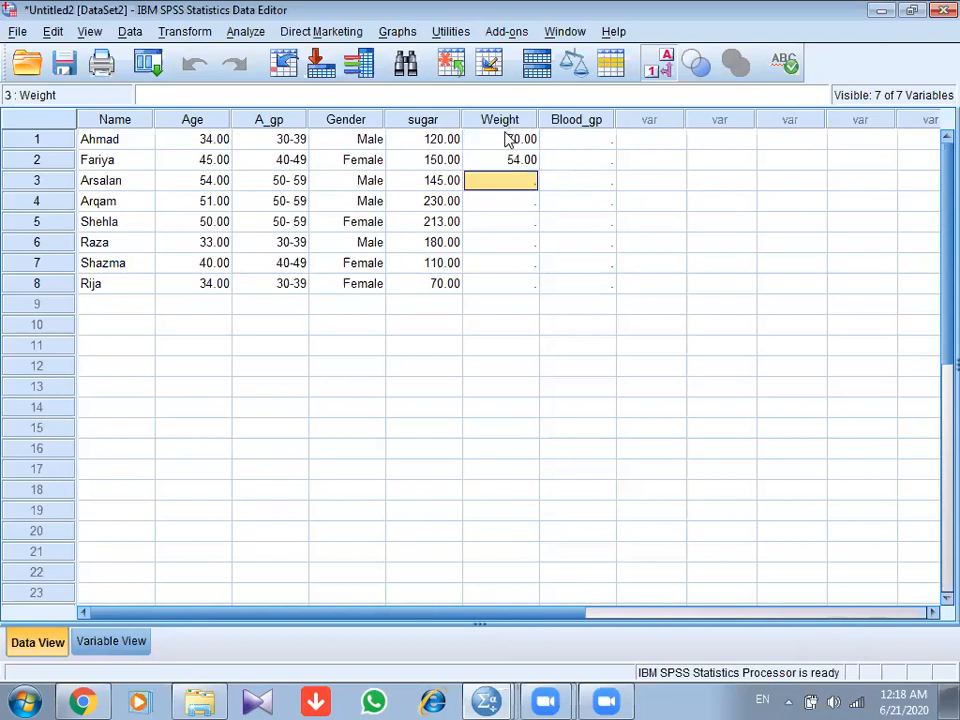
{"action": "type", "text": "60"}
{"action": "key", "text": "Return"}
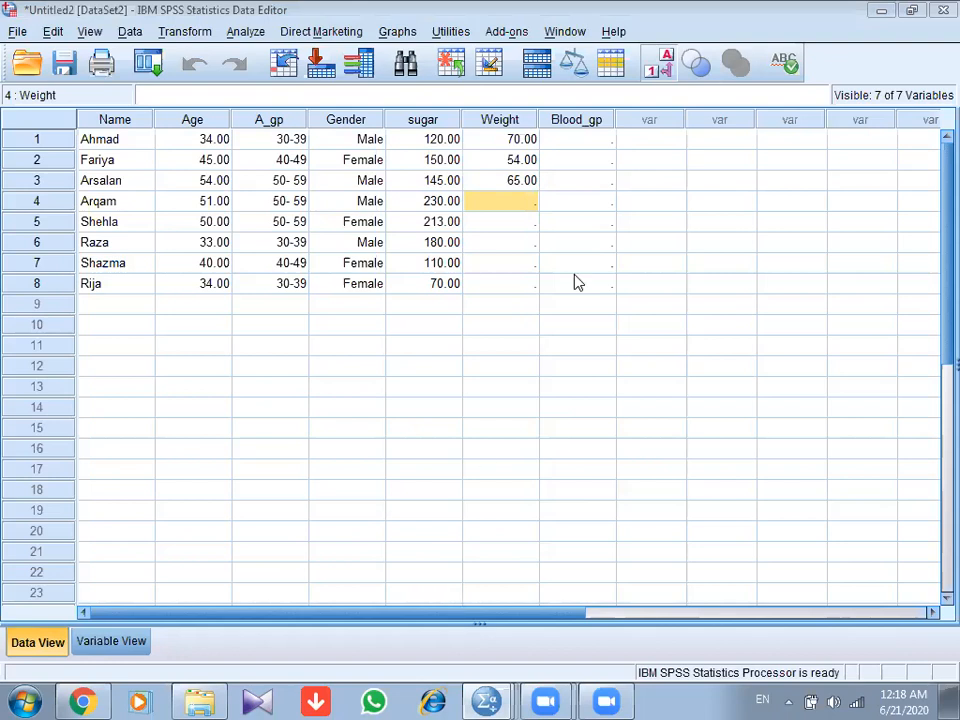
Step: Enter the Weight values 58, 67 and 75 for cases 4 to 6 and begin case 7's value with 4
{"action": "left_click", "coordinate": [515, 202]}
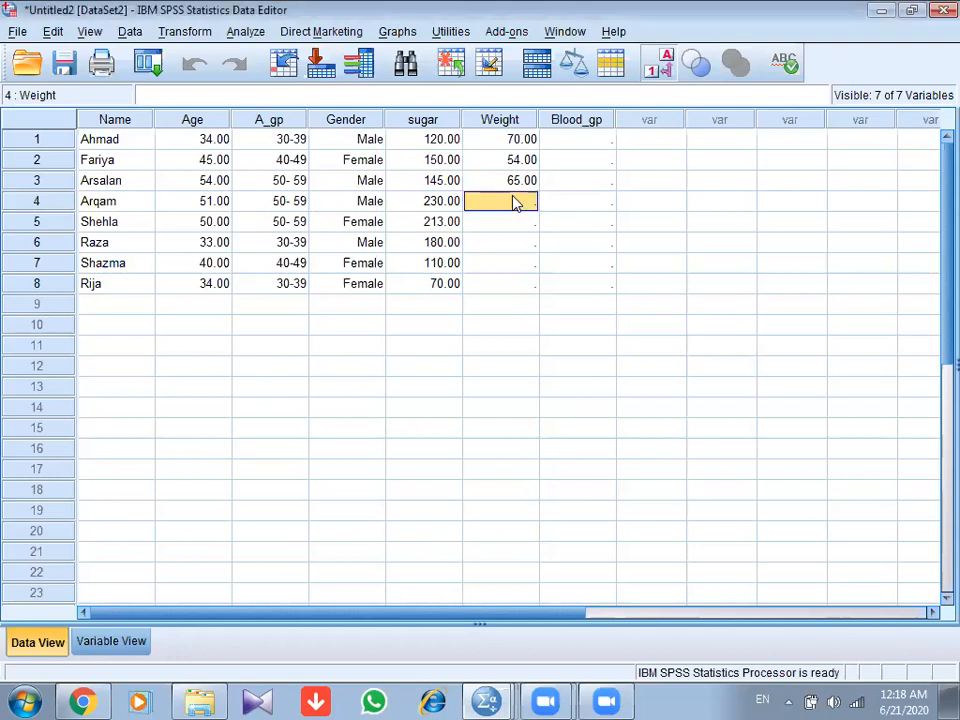
{"action": "type", "text": "58"}
{"action": "key", "text": "Return"}
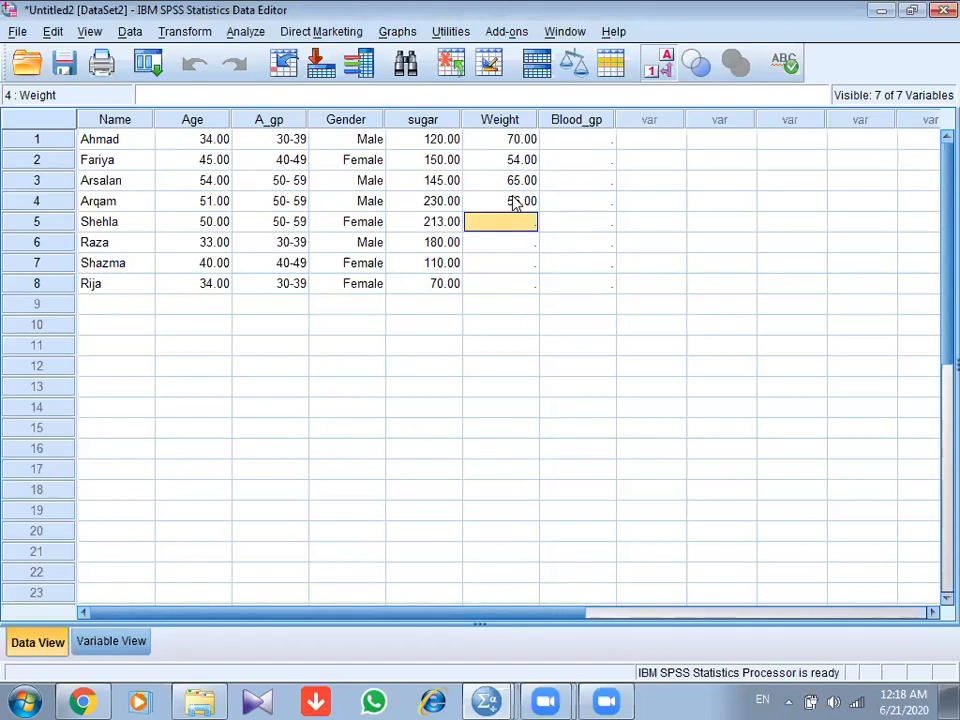
{"action": "type", "text": "67"}
{"action": "key", "text": "Return"}
{"action": "type", "text": "75"}
{"action": "key", "text": "Return"}
{"action": "type", "text": "4"}
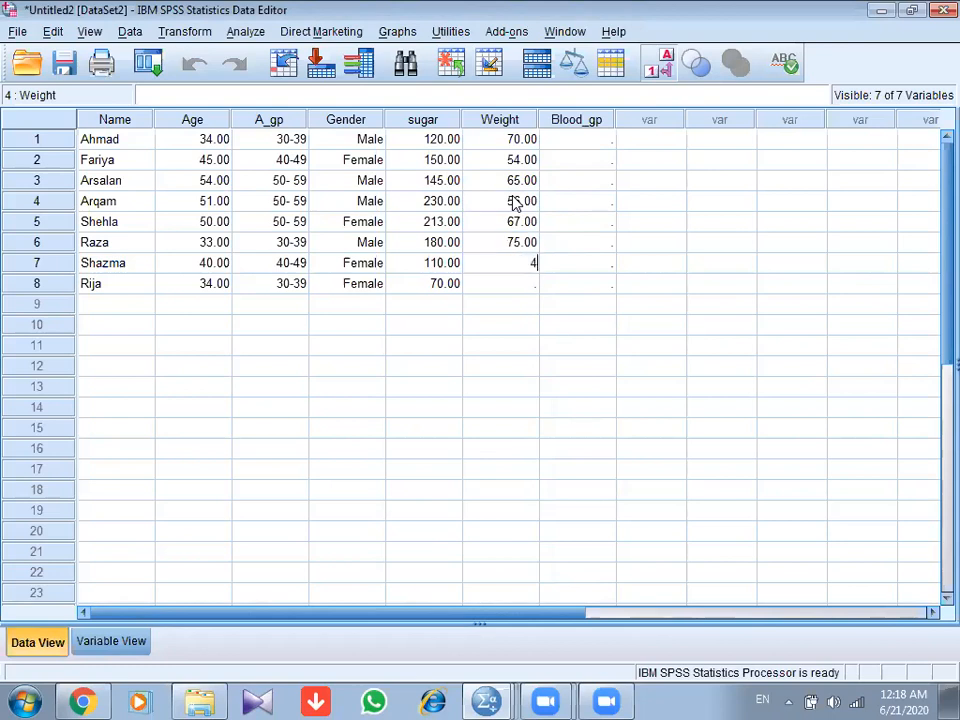